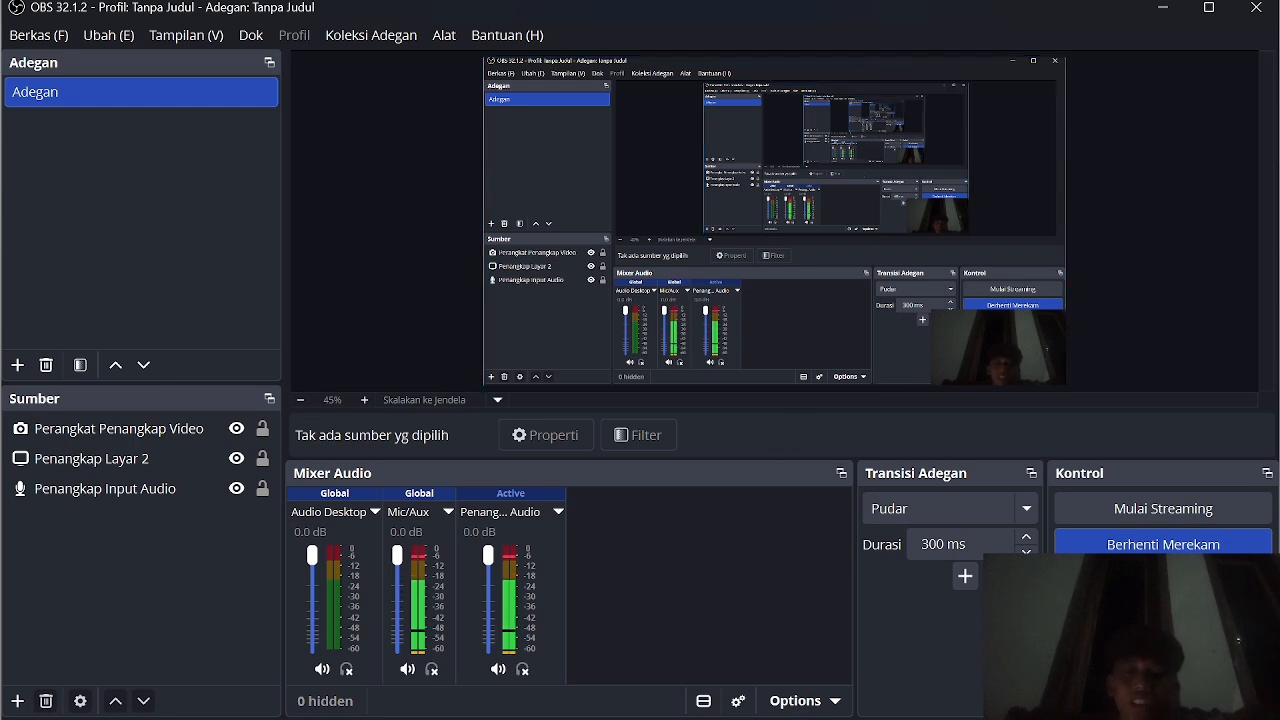
# Switch to RStudio and open the import dialog for an Excel dataset.
pyautogui.moveTo(948, 719)
pyautogui.click(872, 672)
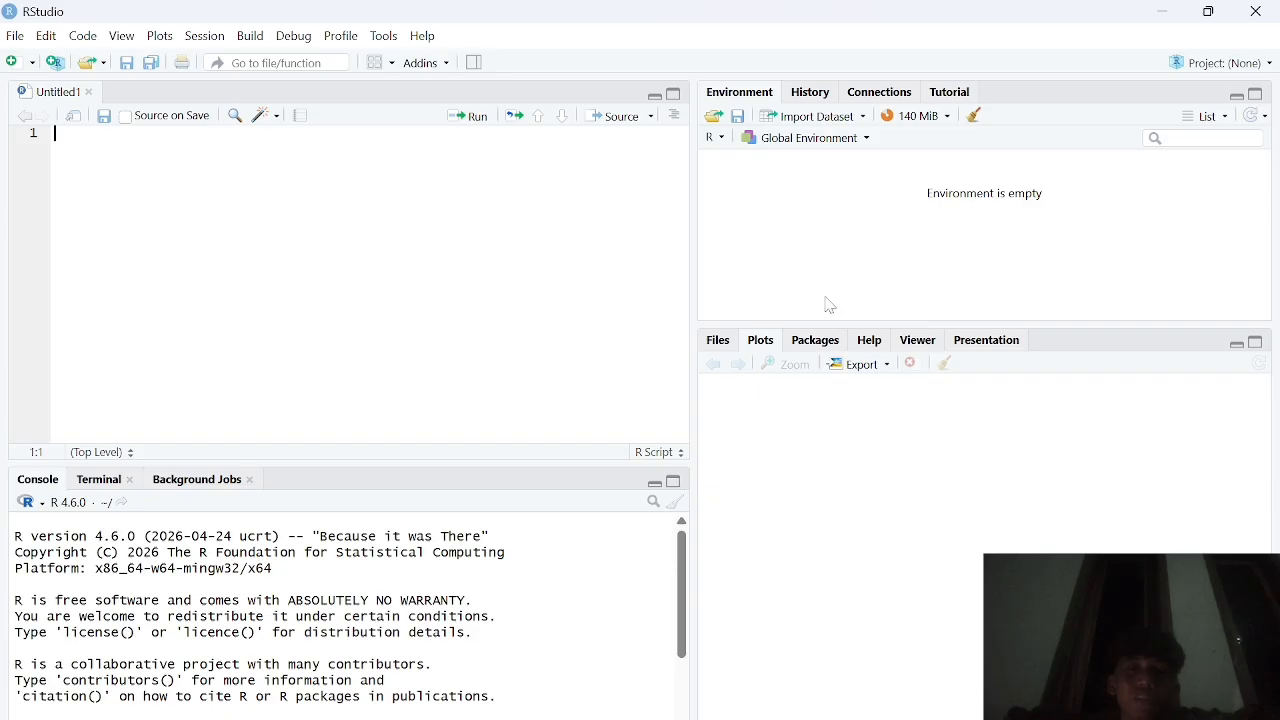
pyautogui.click(838, 120)
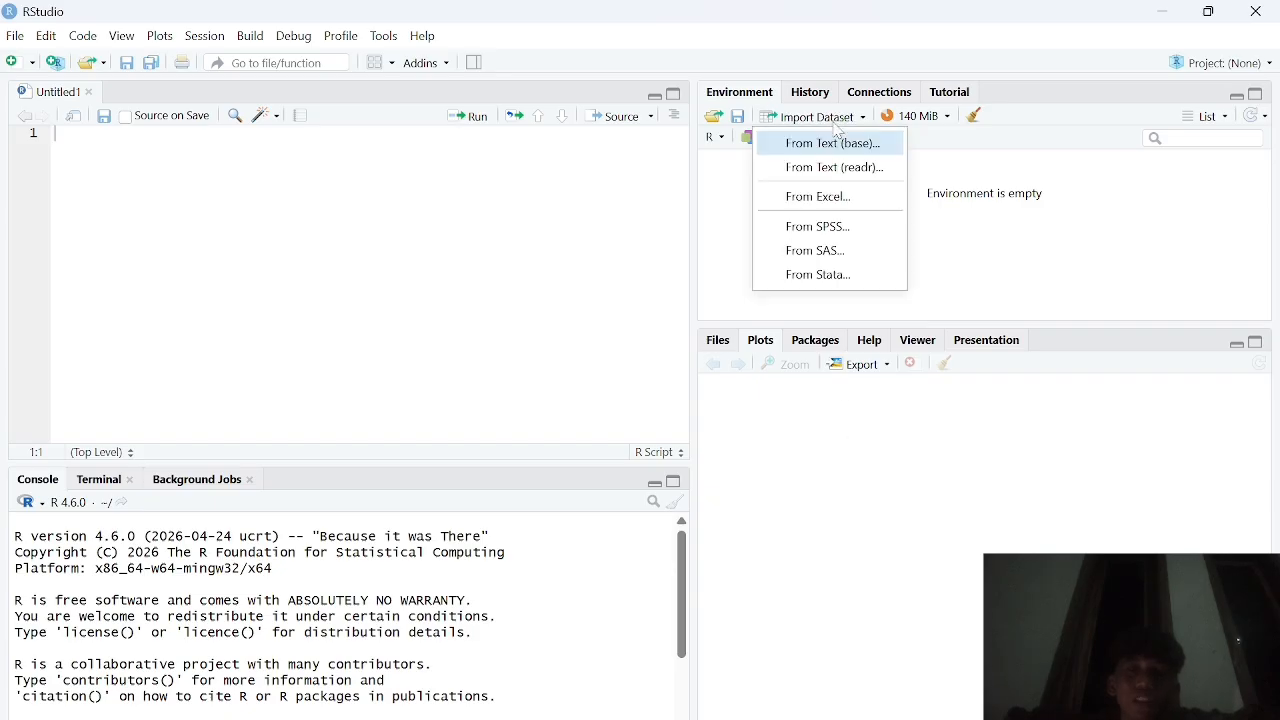
pyautogui.click(826, 199)
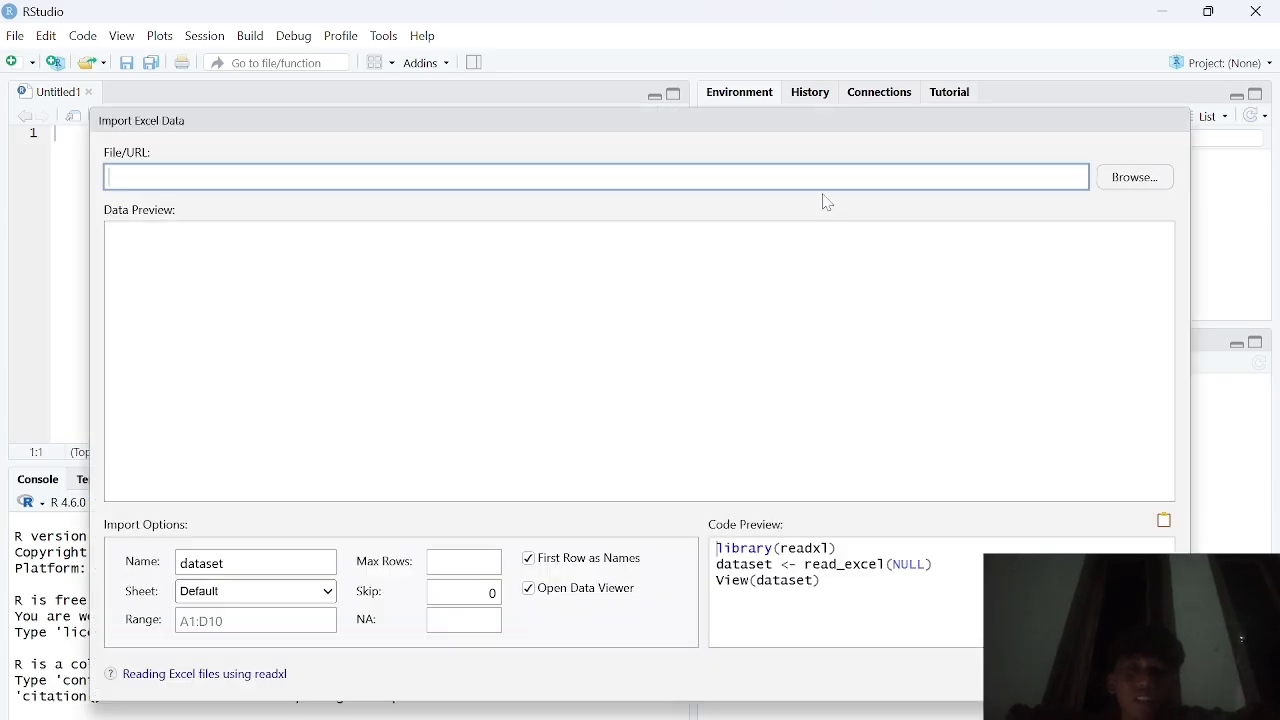
pyautogui.click(1001, 163)
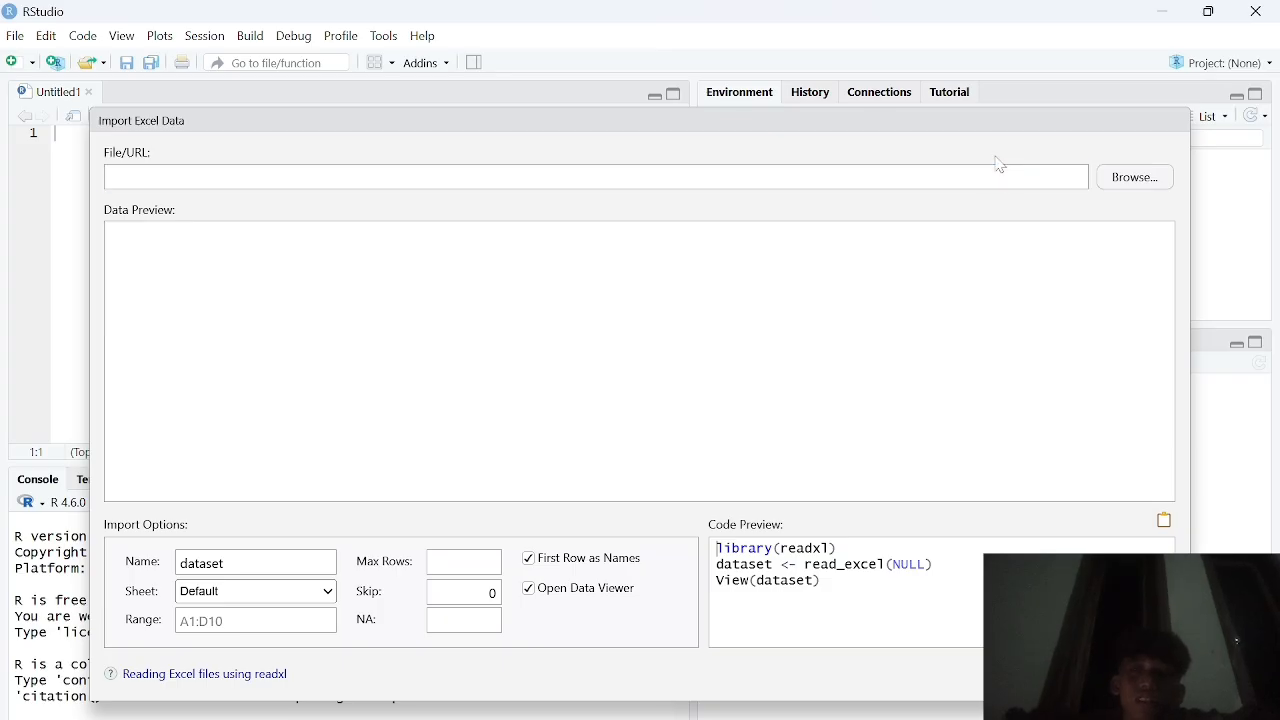
# Choose permintaanikanlayang.xlsx from its folder inside Downloads and import it with the default options.
pyautogui.click(1121, 179)
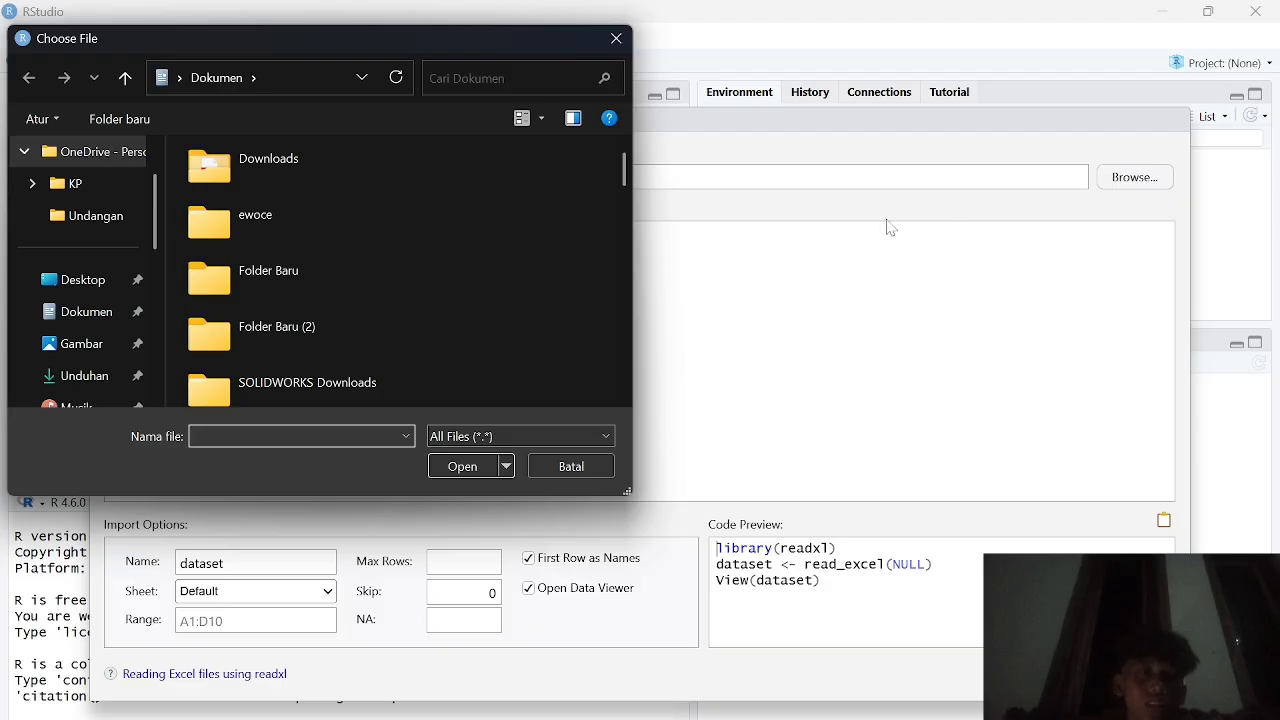
pyautogui.scroll(-3, 86, 375)
pyautogui.click(86, 385)
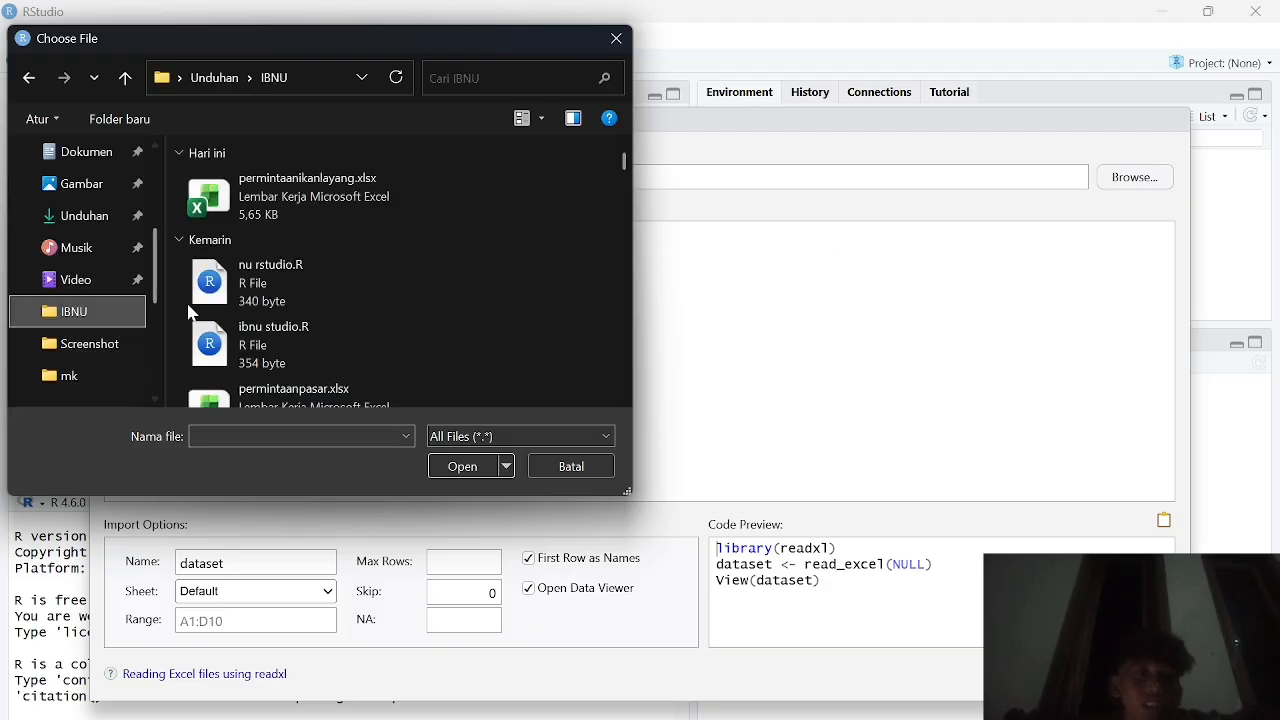
pyautogui.click(350, 194)
pyautogui.click(466, 467)
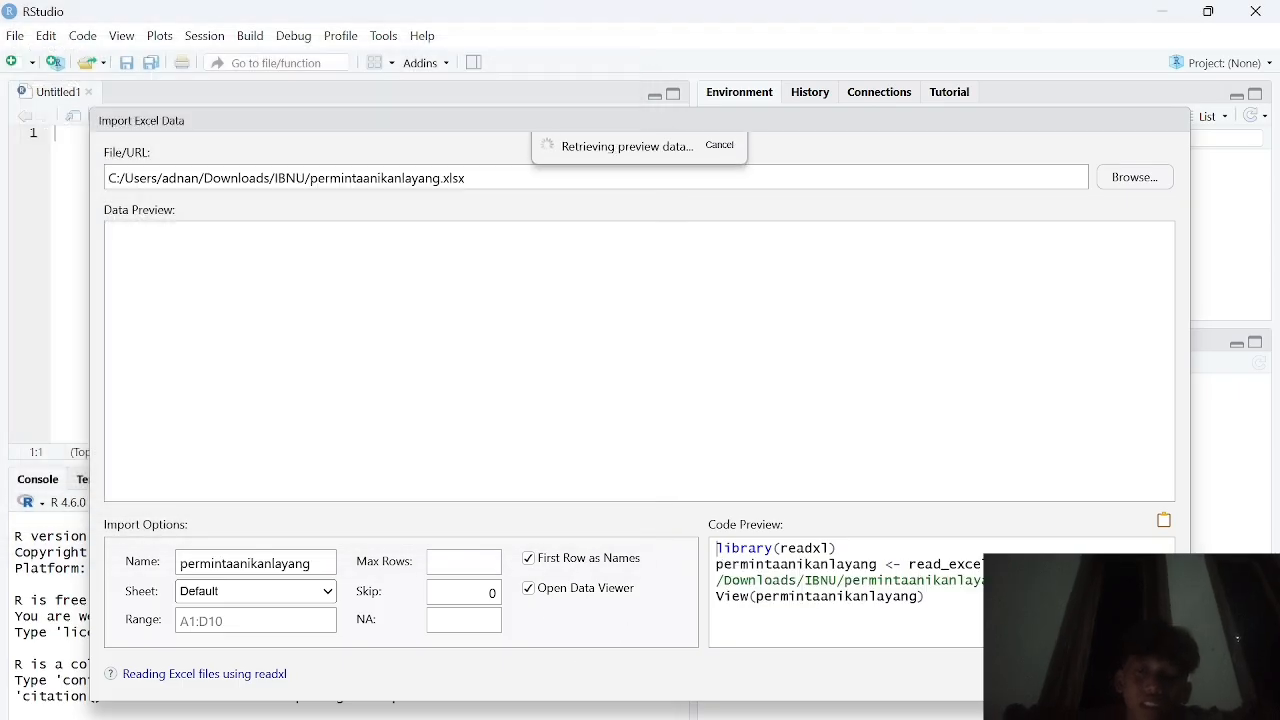
pyautogui.click(1056, 674)
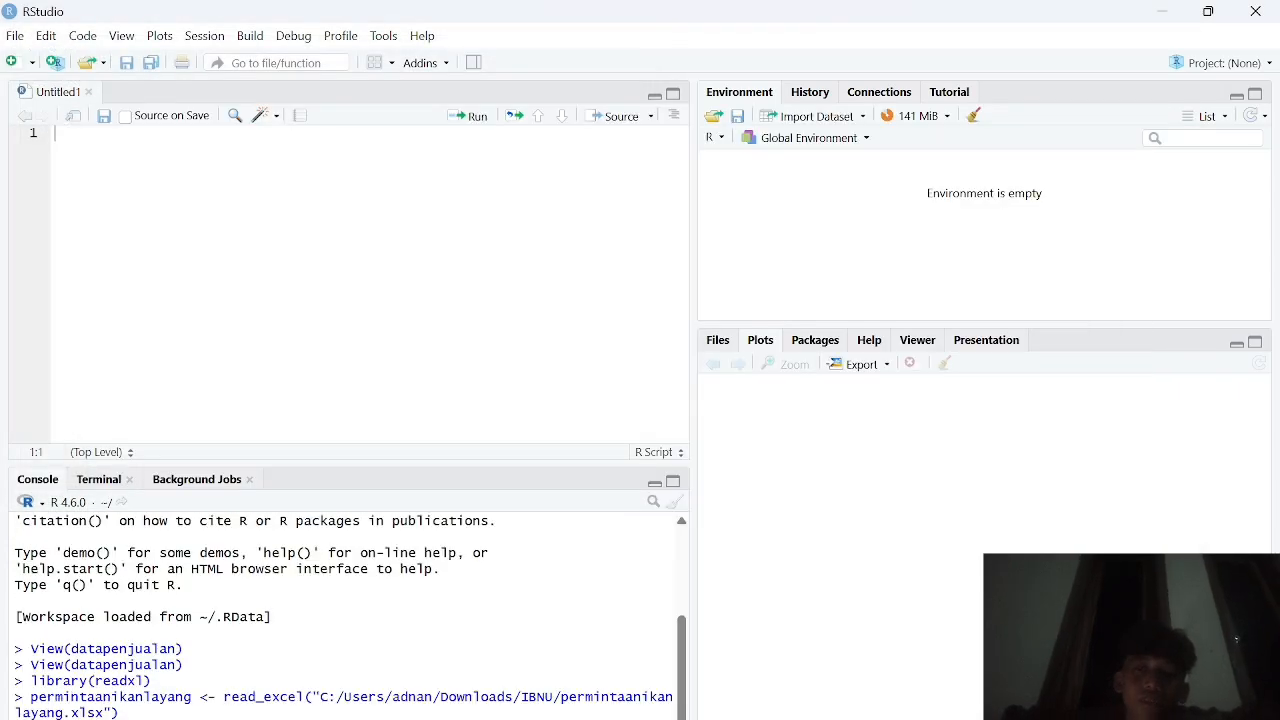
# Write the comment "#regresi dan korelasi" on the first line of the Untitled1 script.
pyautogui.click(55, 92)
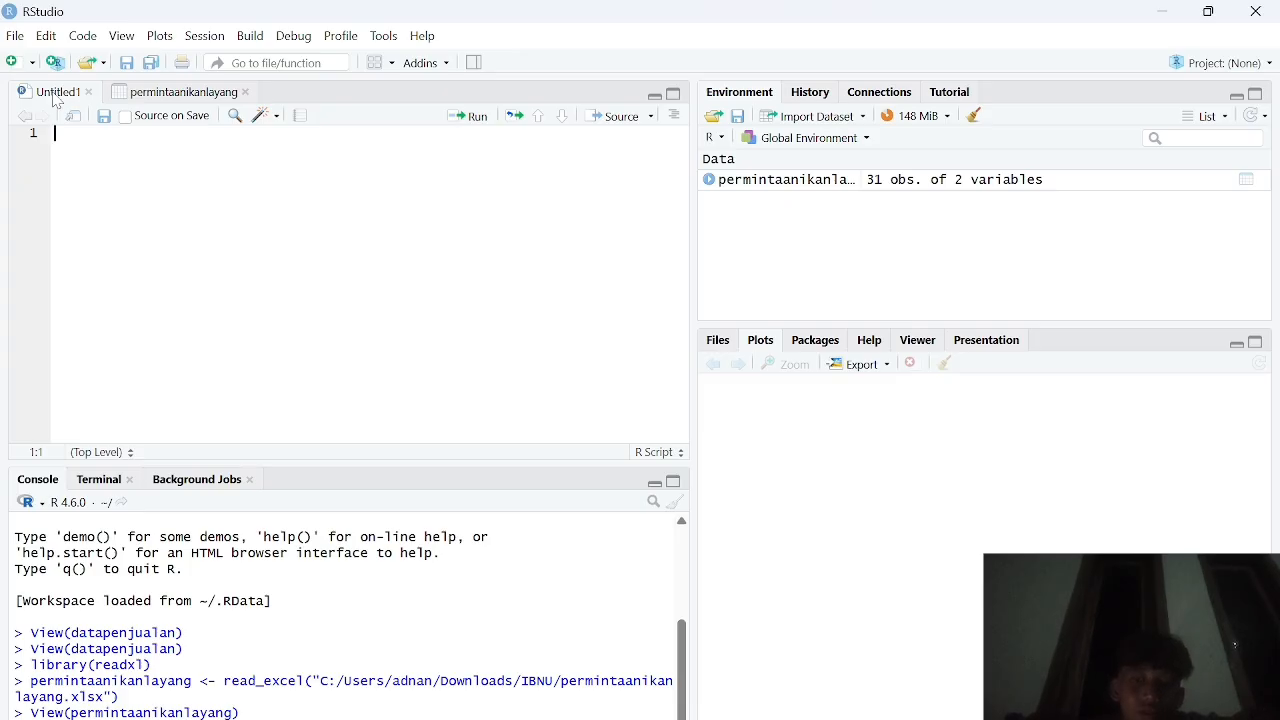
pyautogui.write('#')
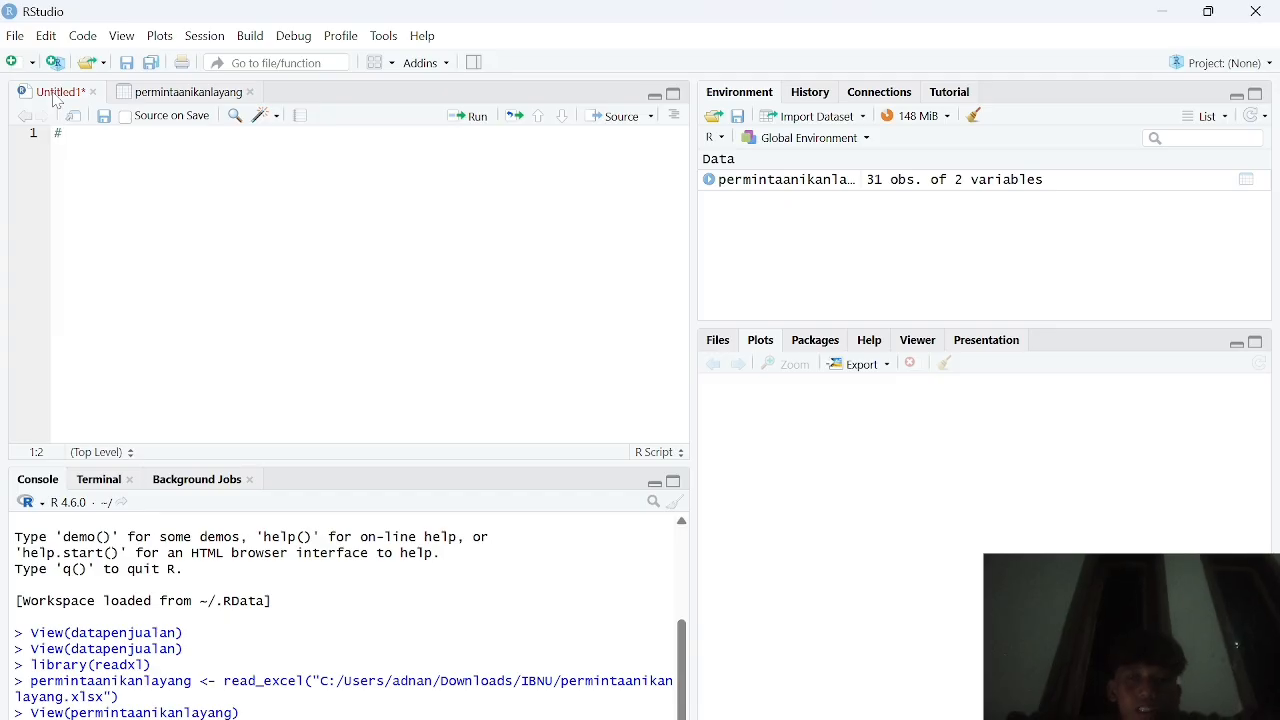
pyautogui.write('reger')
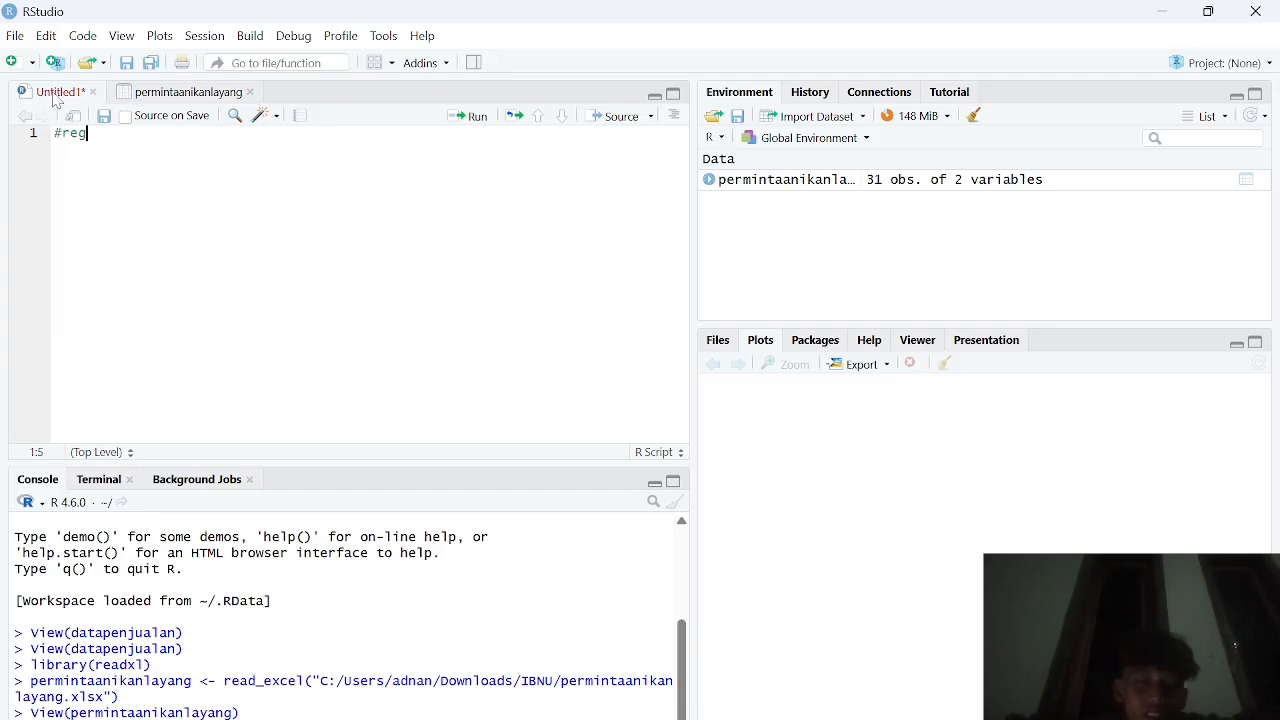
pyautogui.press('BackSpace')
pyautogui.press('BackSpace')
pyautogui.write('resi dan kore')
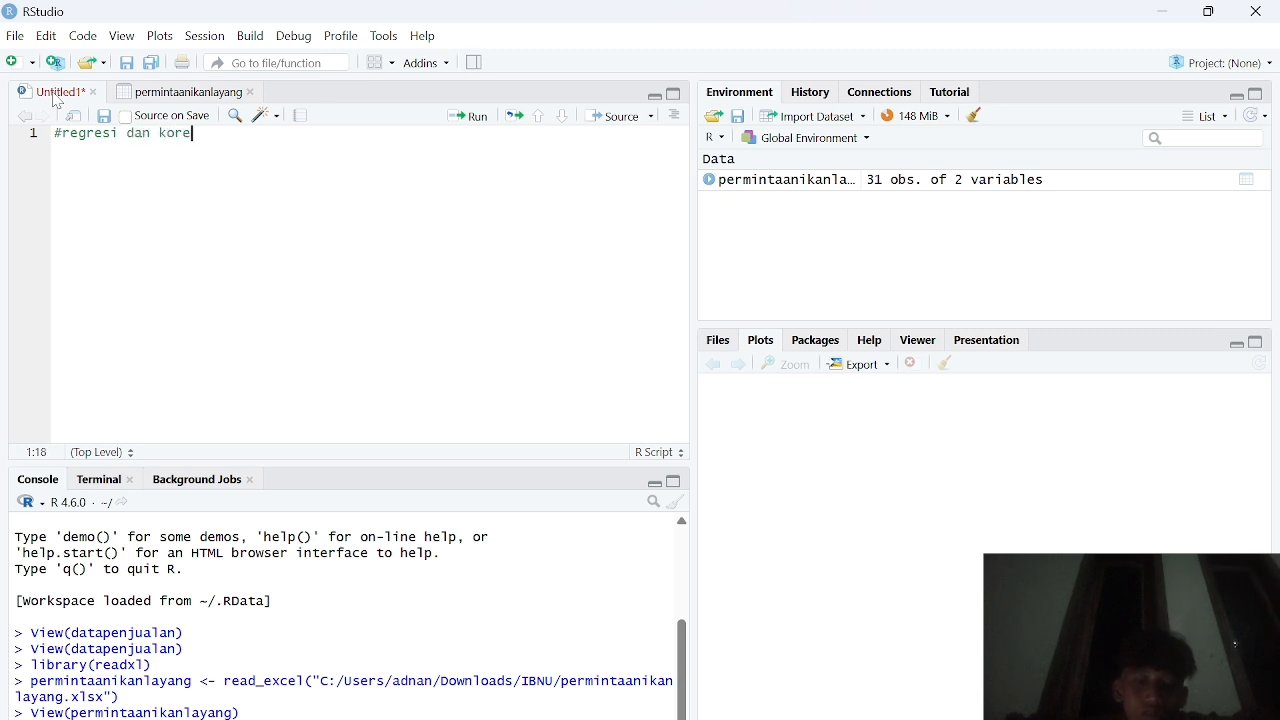
pyautogui.write('lasi')
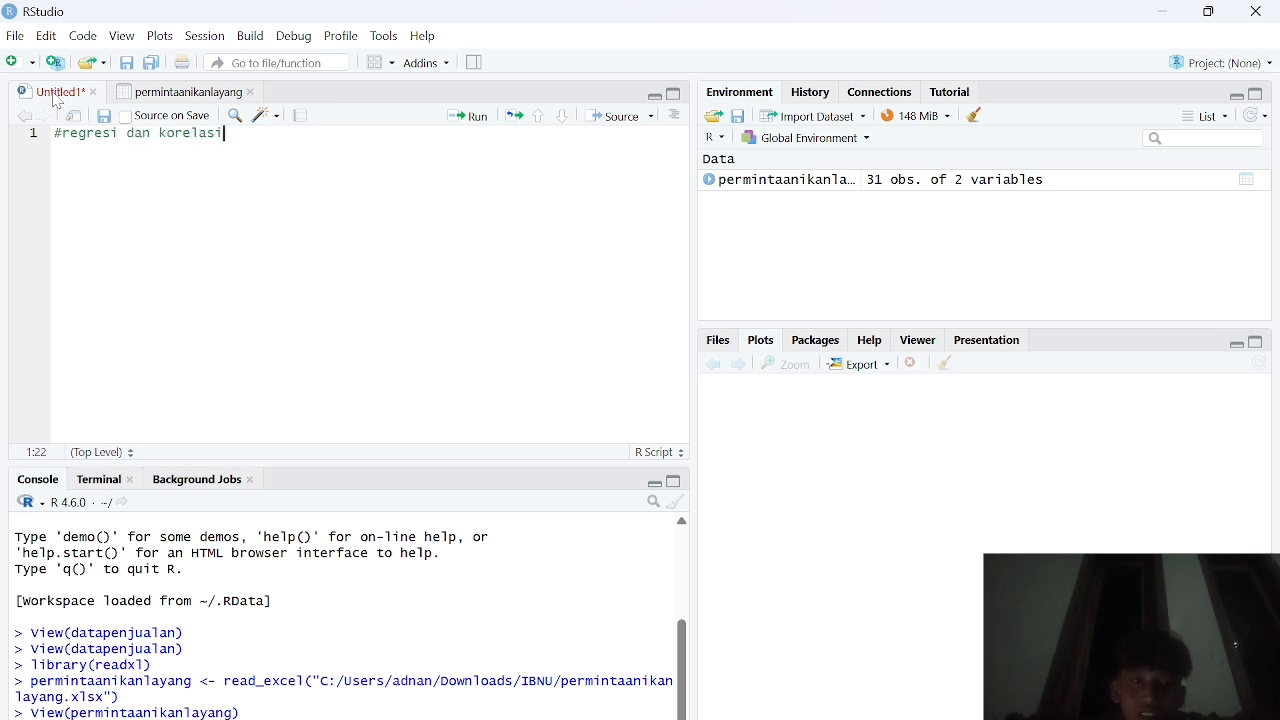
# Leave a blank line below the comment and add the code line datapenjualan=read.delim("clipboard").
pyautogui.press('Return')
pyautogui.press('Return')
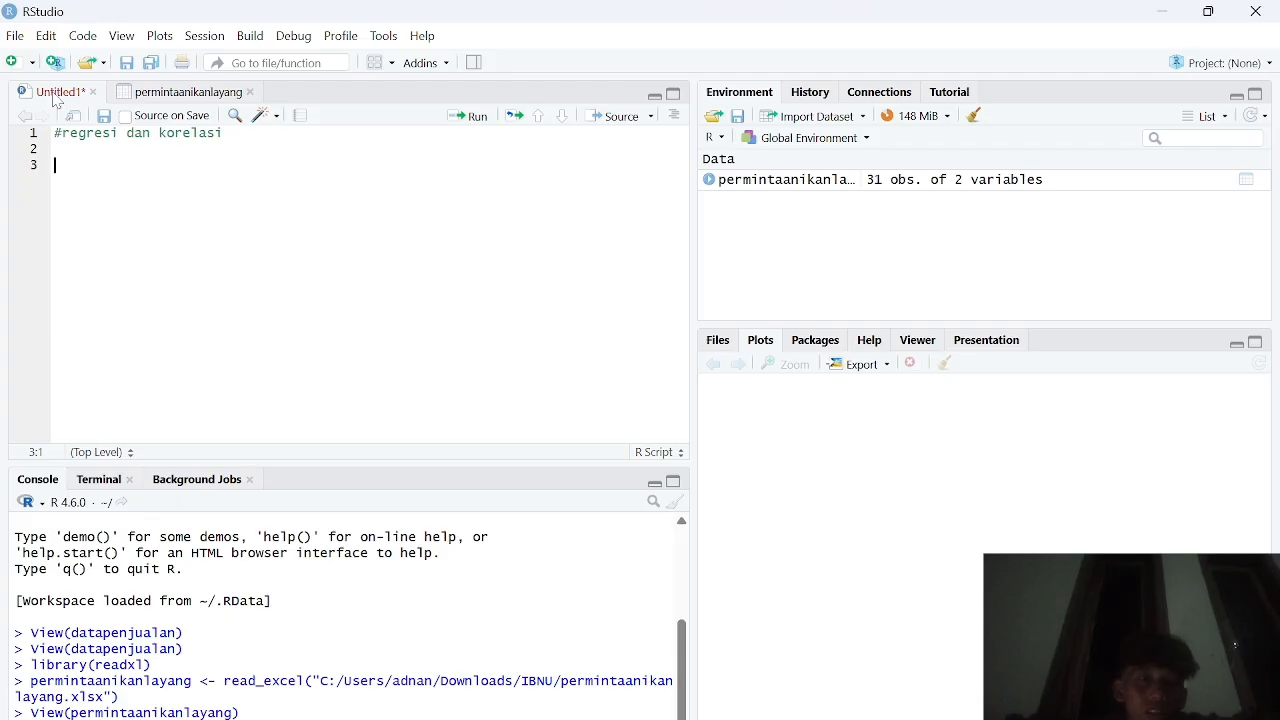
pyautogui.write('data')
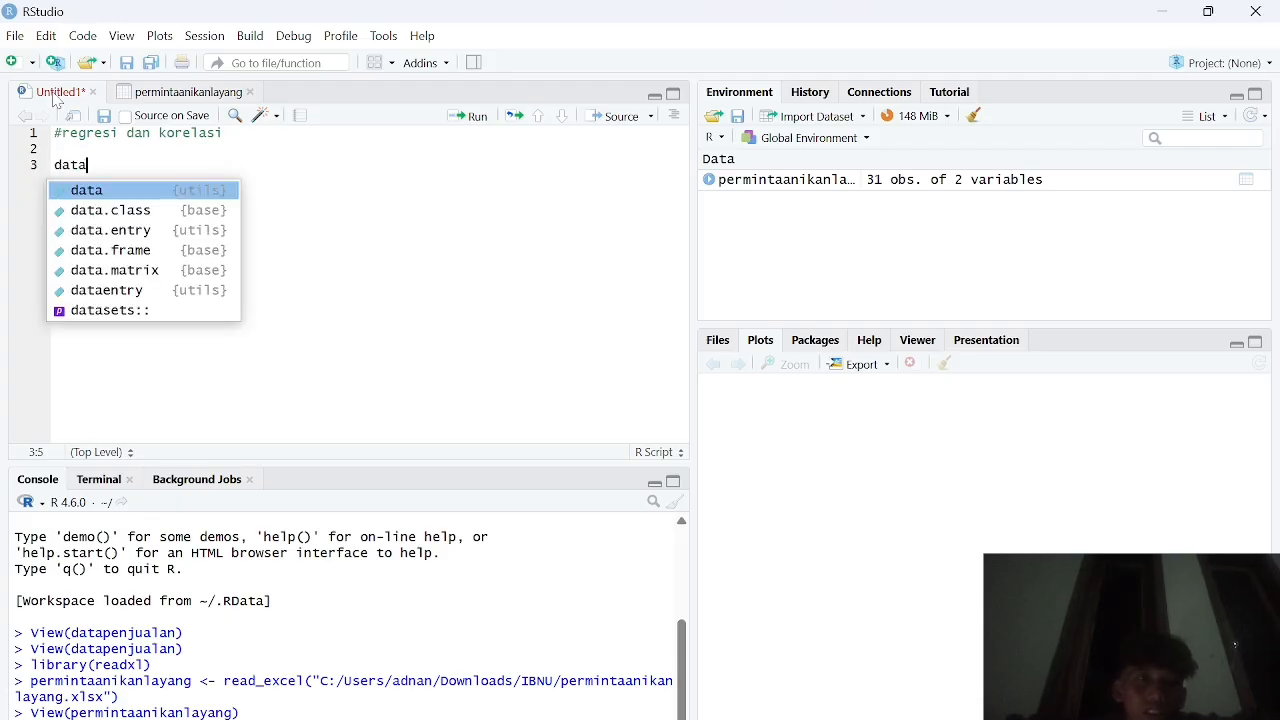
pyautogui.write('pen')
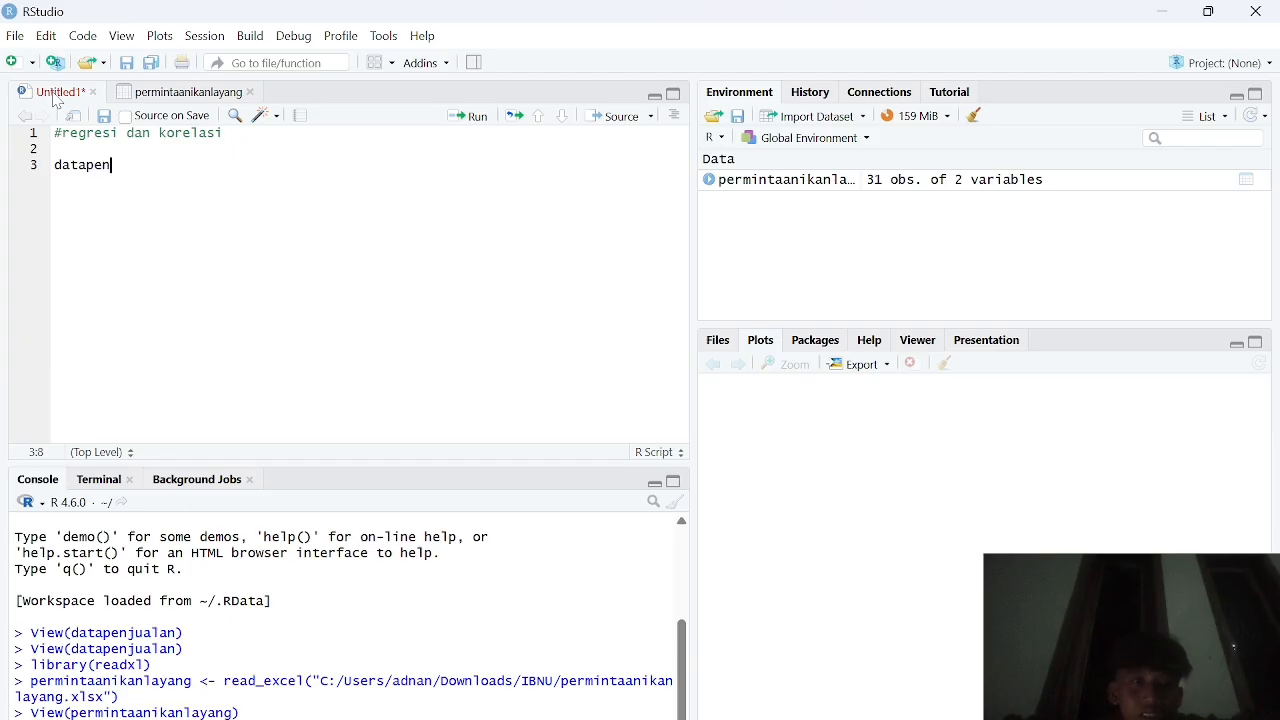
pyautogui.write('juala')
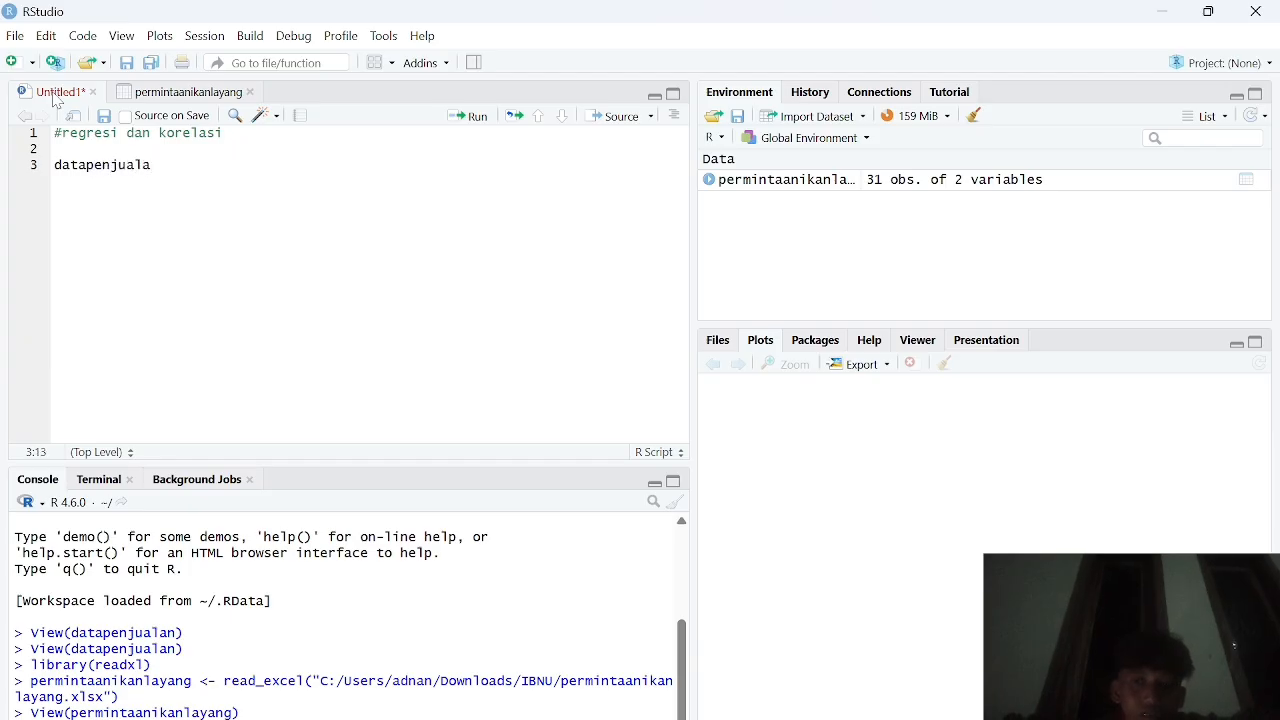
pyautogui.write('n=read')
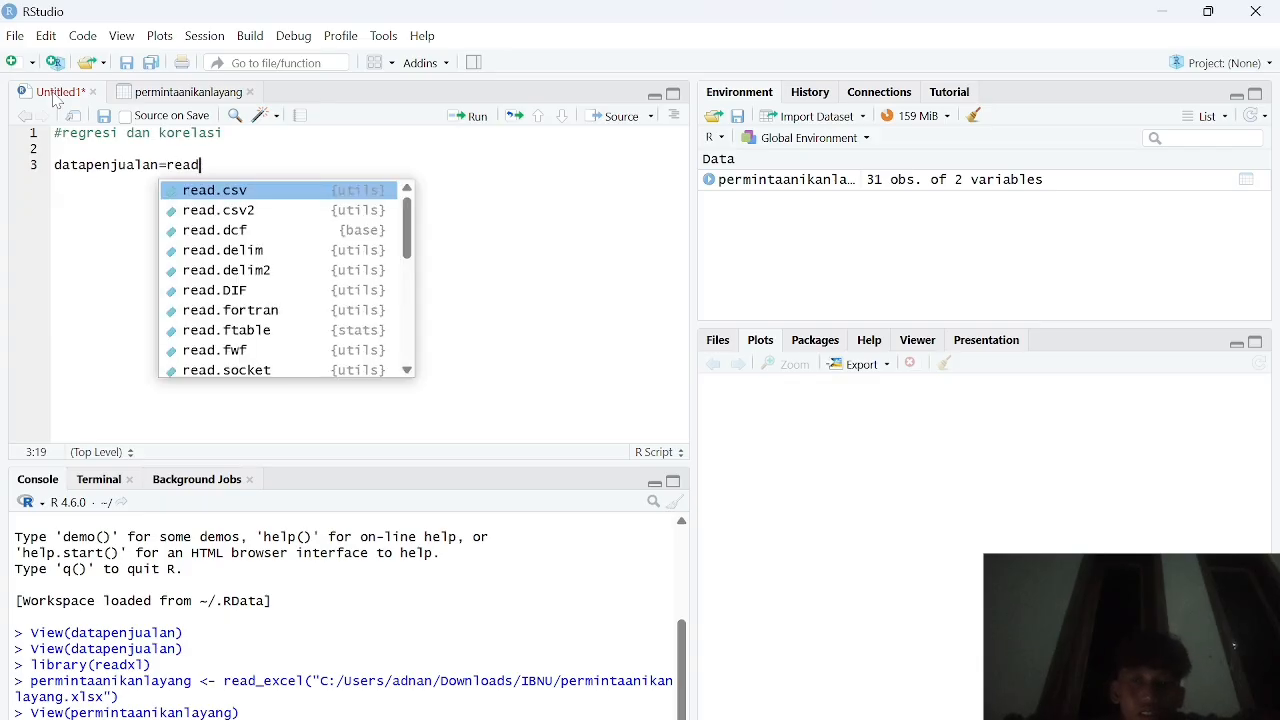
pyautogui.click(245, 256)
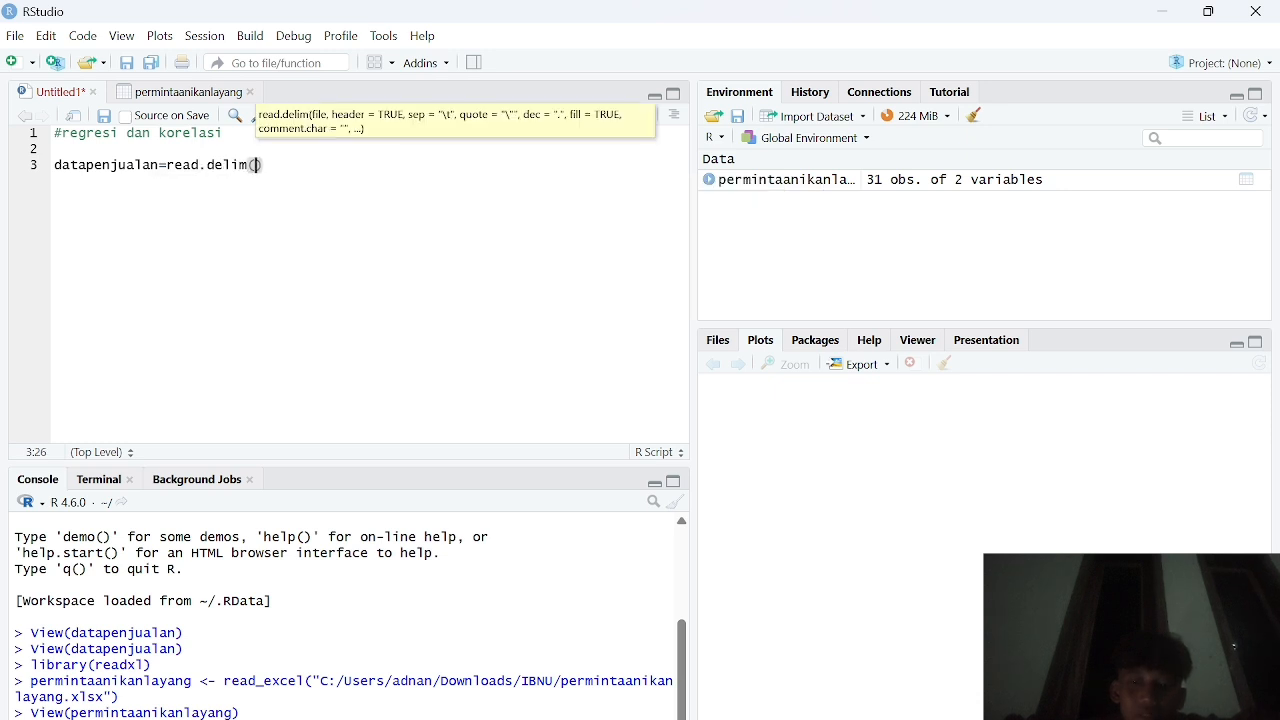
pyautogui.write('"clipboard')
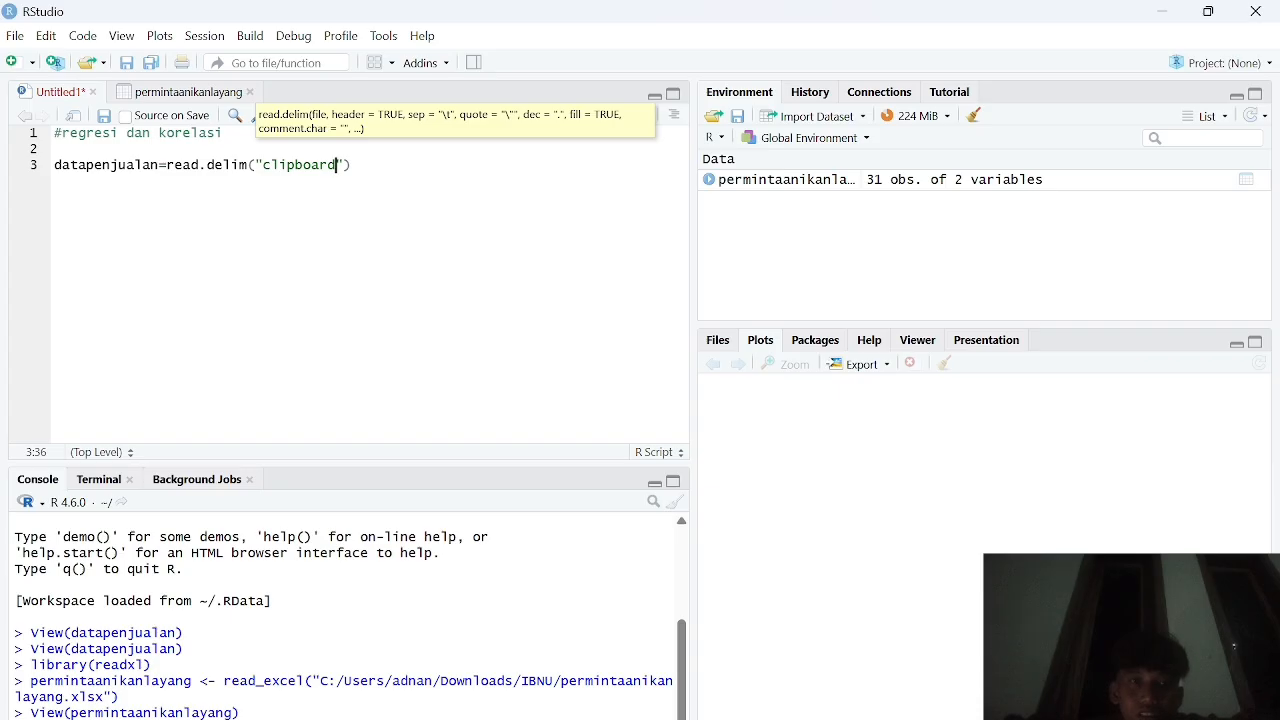
pyautogui.press('Right')
pyautogui.press('Right')
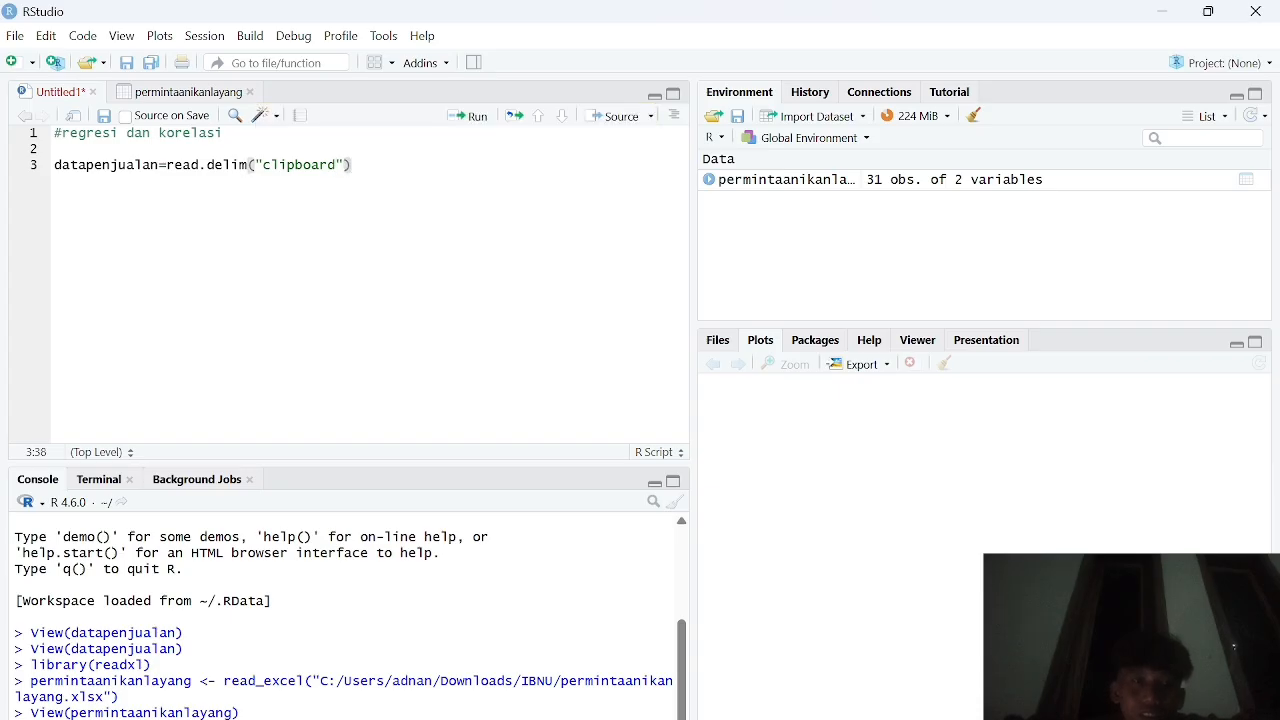
# Add a line containing only datapenjualan below the read.delim line to print the data.
pyautogui.press('Return')
pyautogui.write('data')
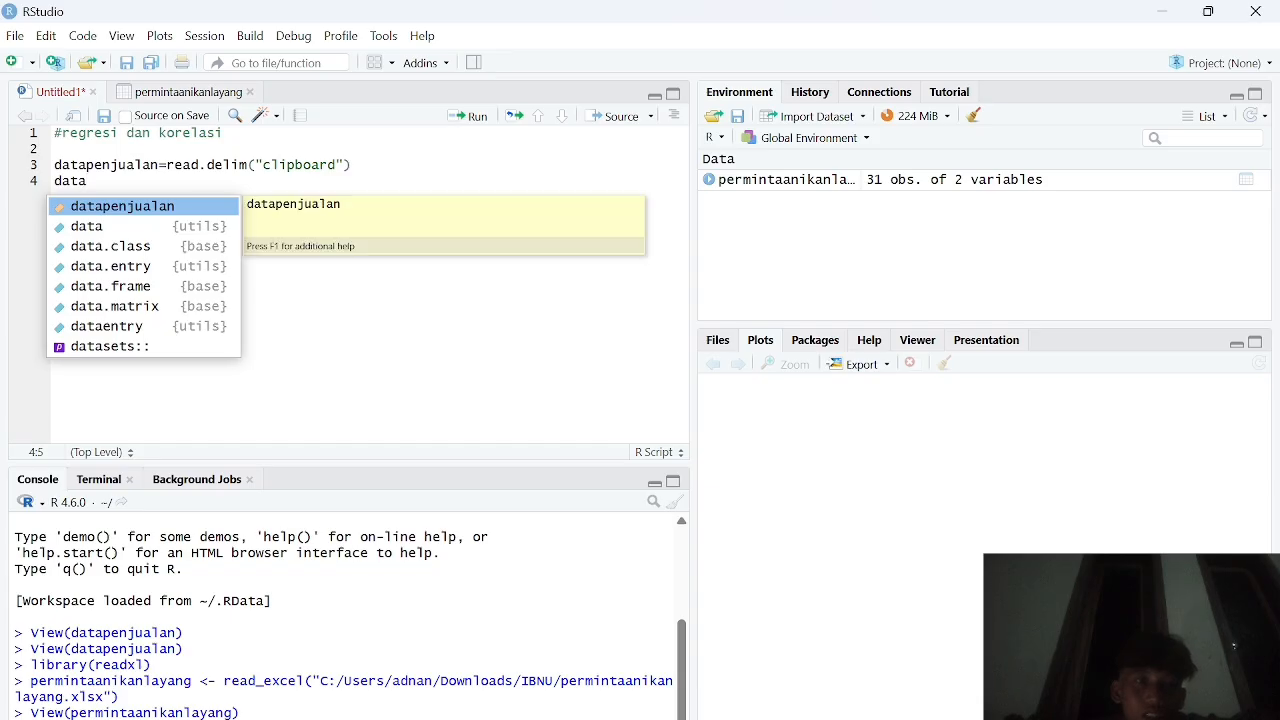
pyautogui.press('Return')
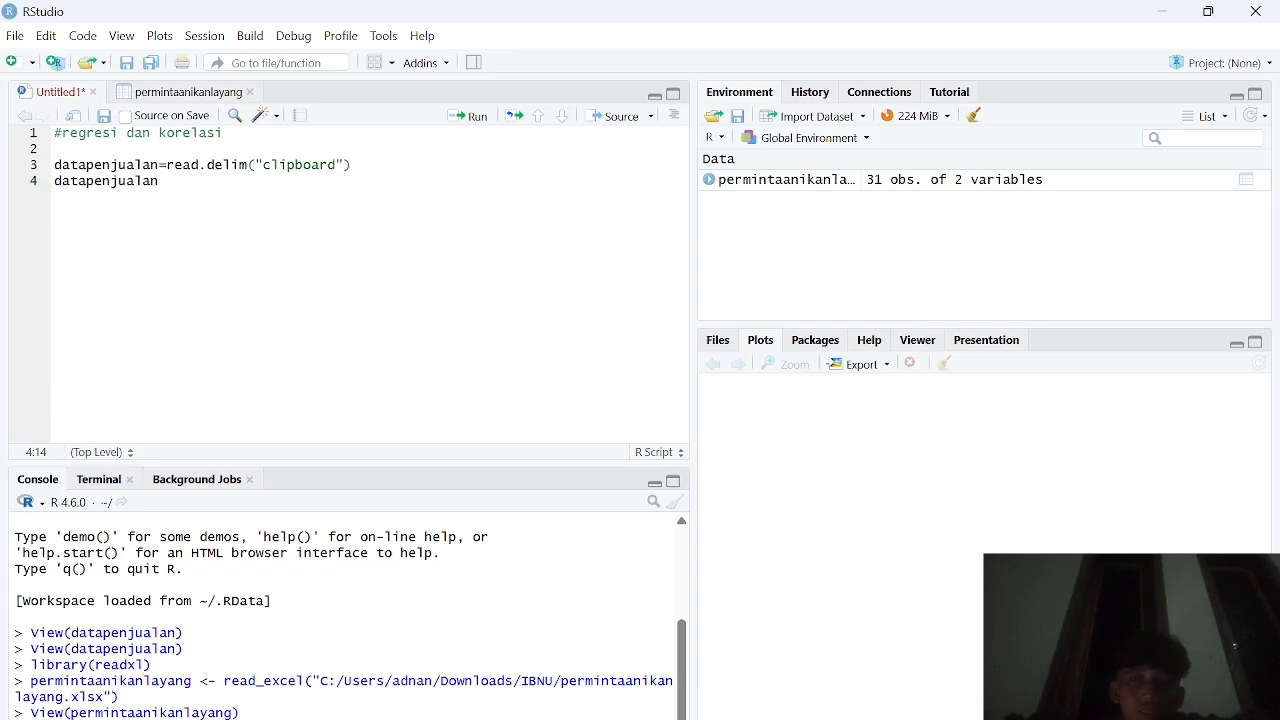
# Add the code line datapenjualan=data.frame(datapenjualan) to convert the data to a data frame.
pyautogui.press('Return')
pyautogui.write('data')
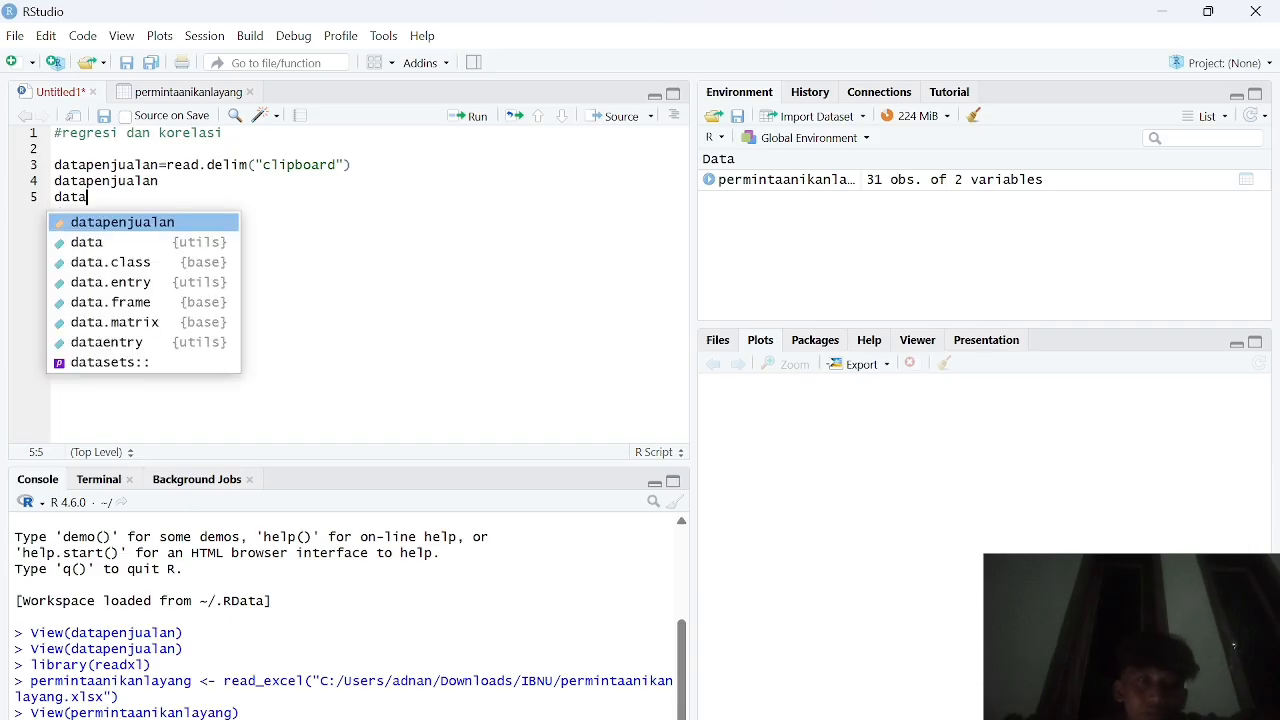
pyautogui.press('Return')
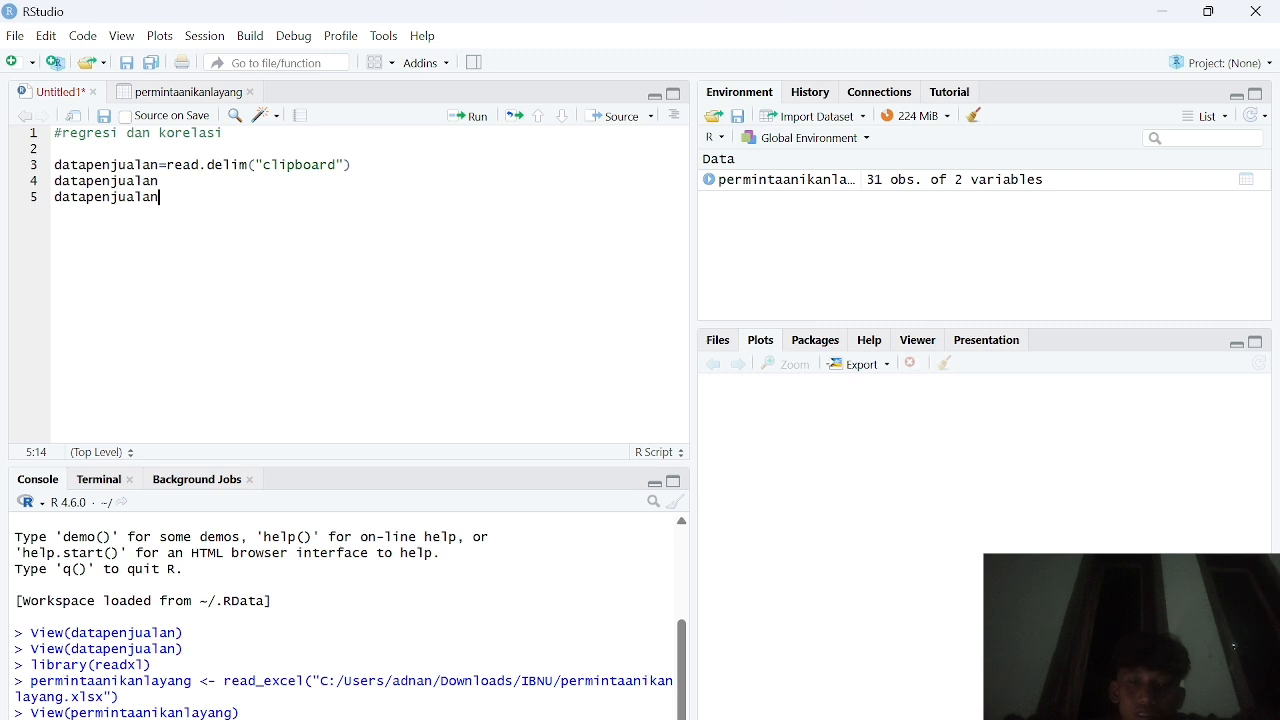
pyautogui.write('=da')
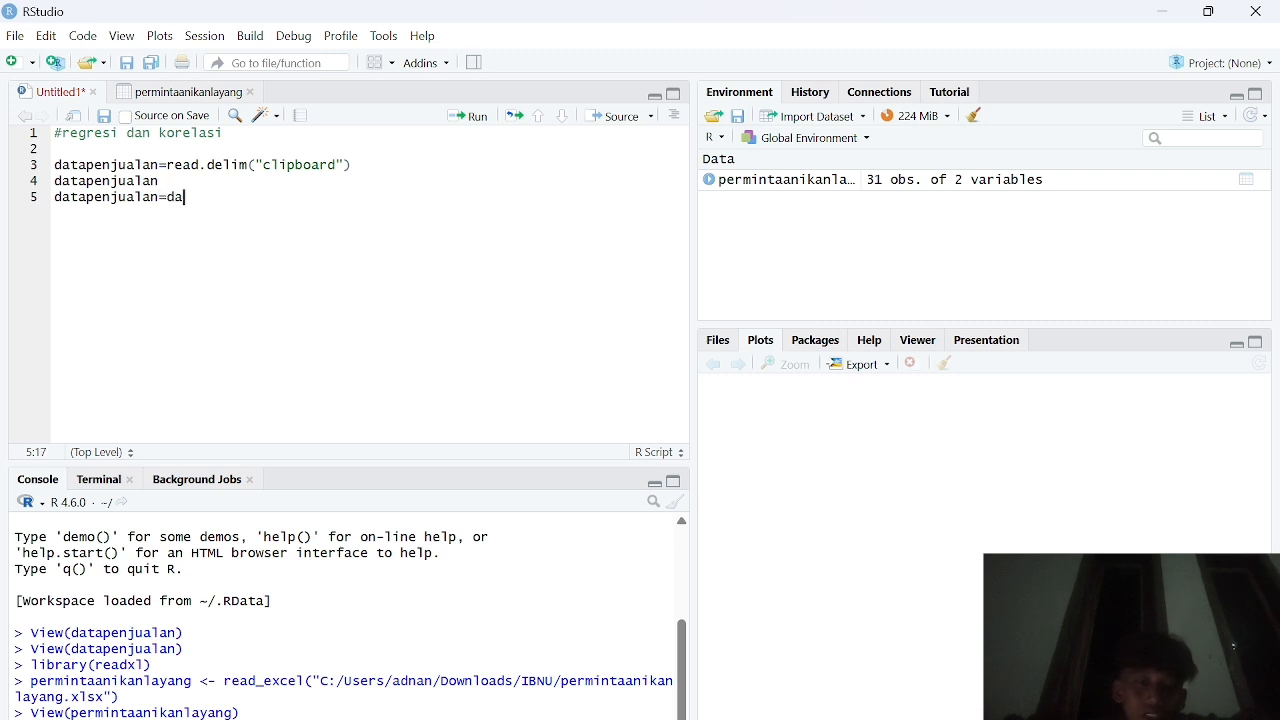
pyautogui.write('ta')
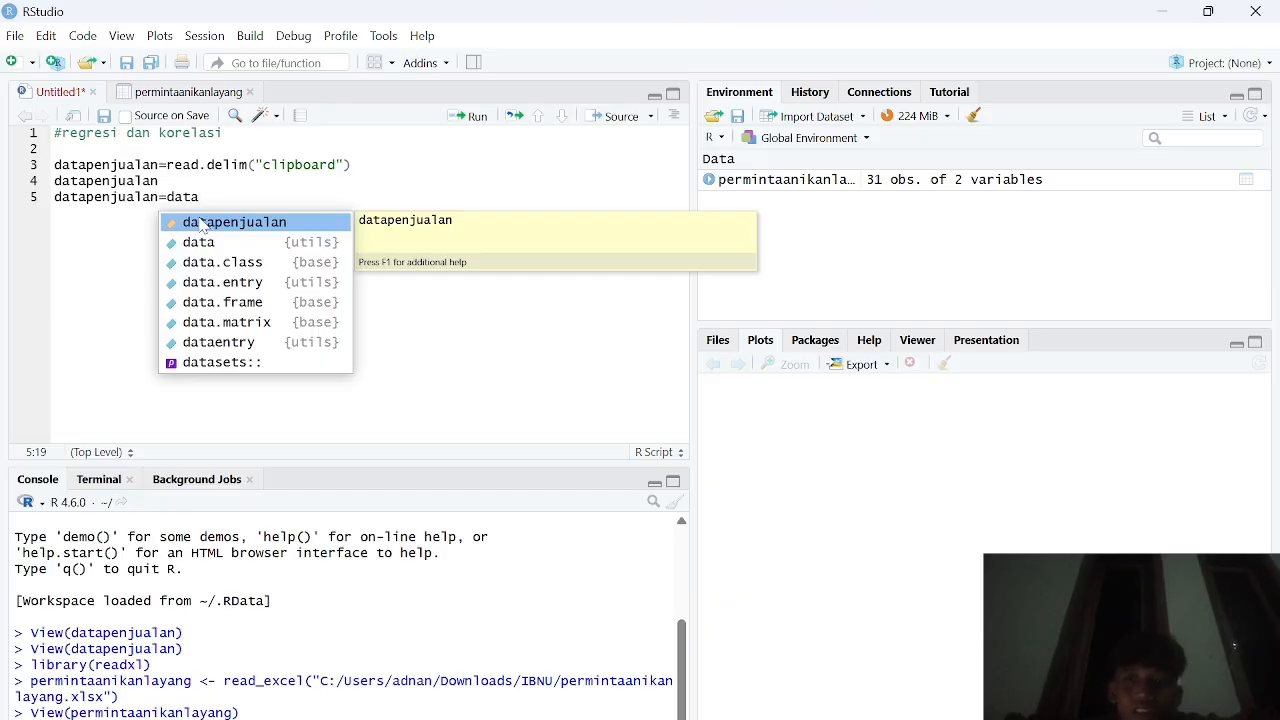
pyautogui.press('Down')
pyautogui.press('Down')
pyautogui.press('Down')
pyautogui.press('Down')
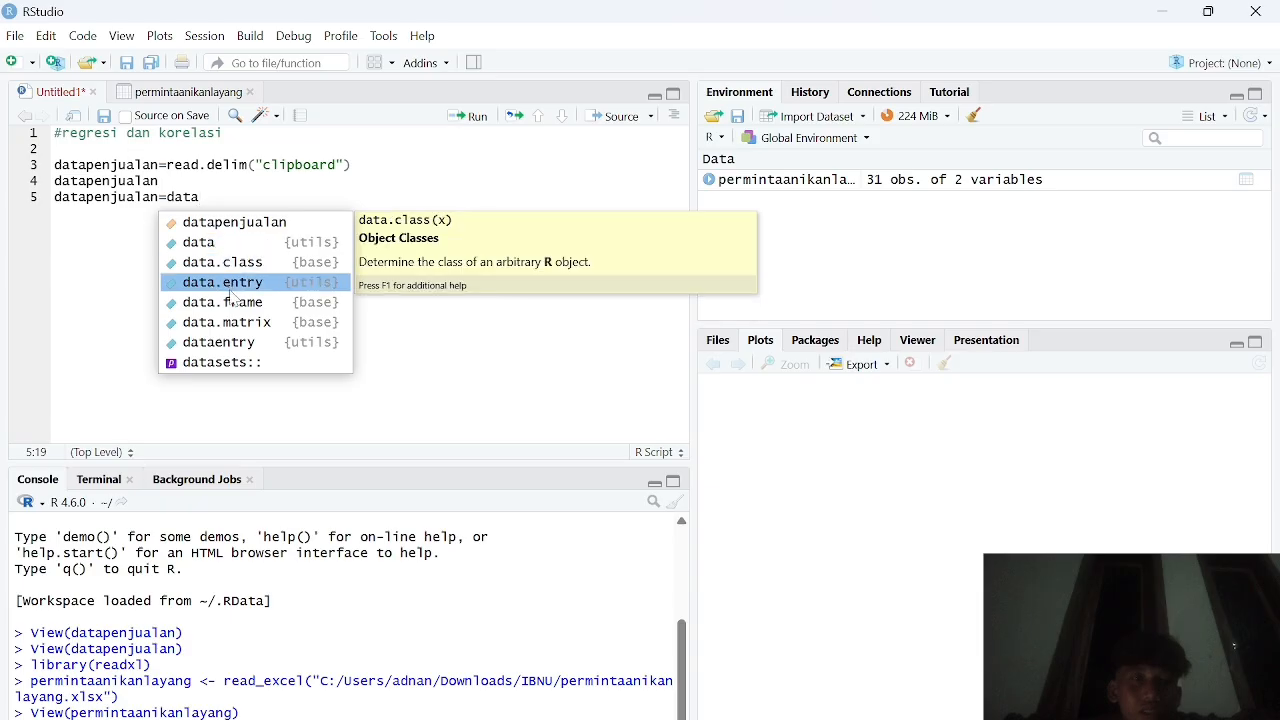
pyautogui.press('Return')
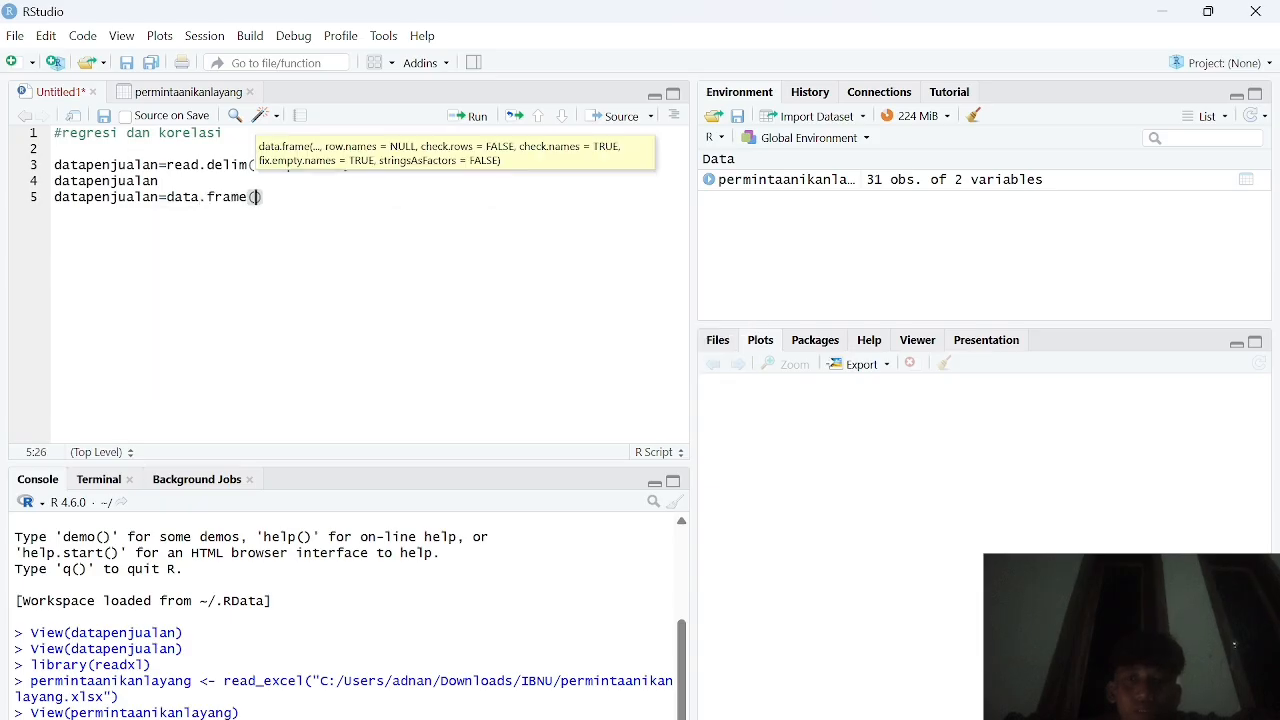
pyautogui.write('data')
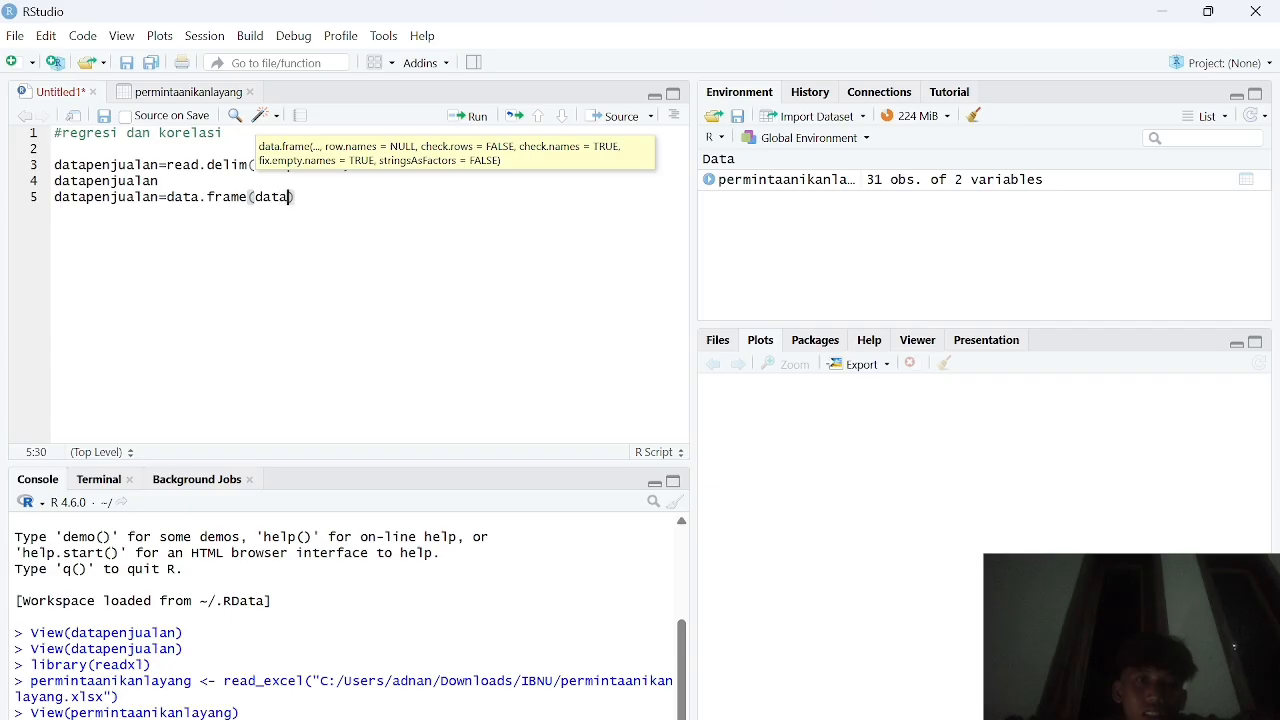
pyautogui.press('Return')
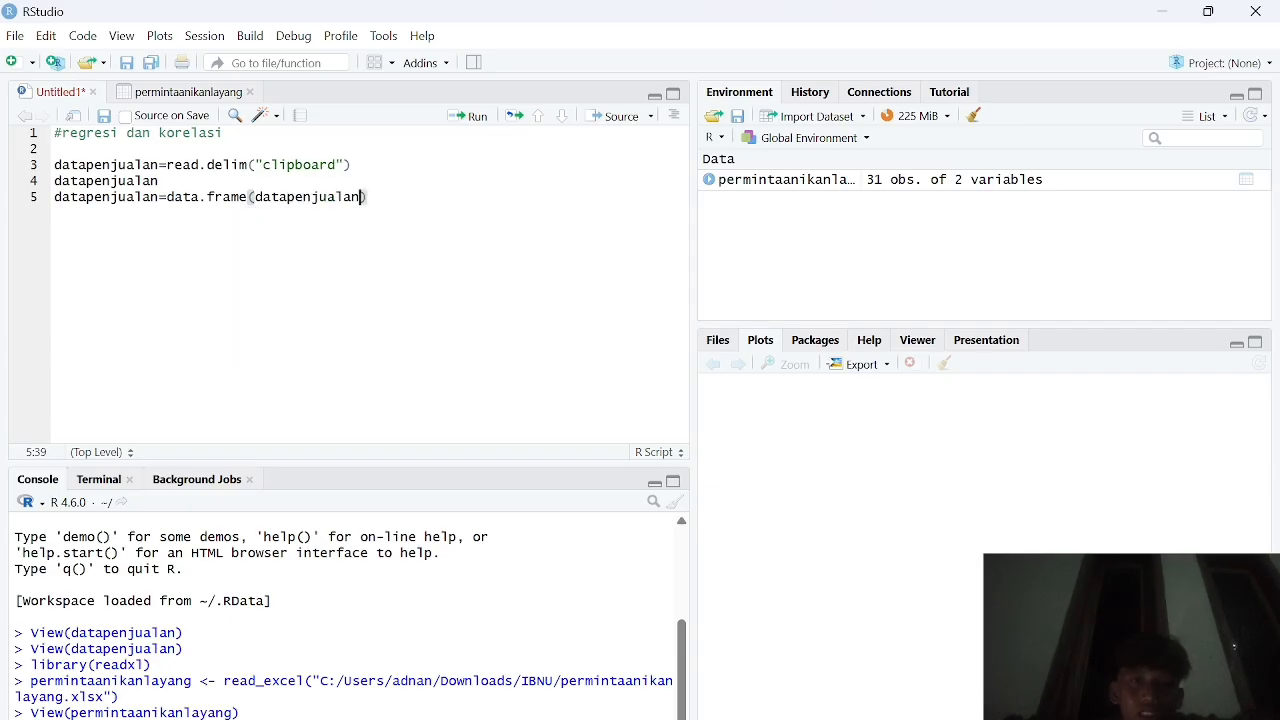
pyautogui.write(')')
# Add the code line y=datapenjualan$Permintaan.Ikan.Layang below the data.frame line to define the dependent variable.
pyautogui.press('Return')
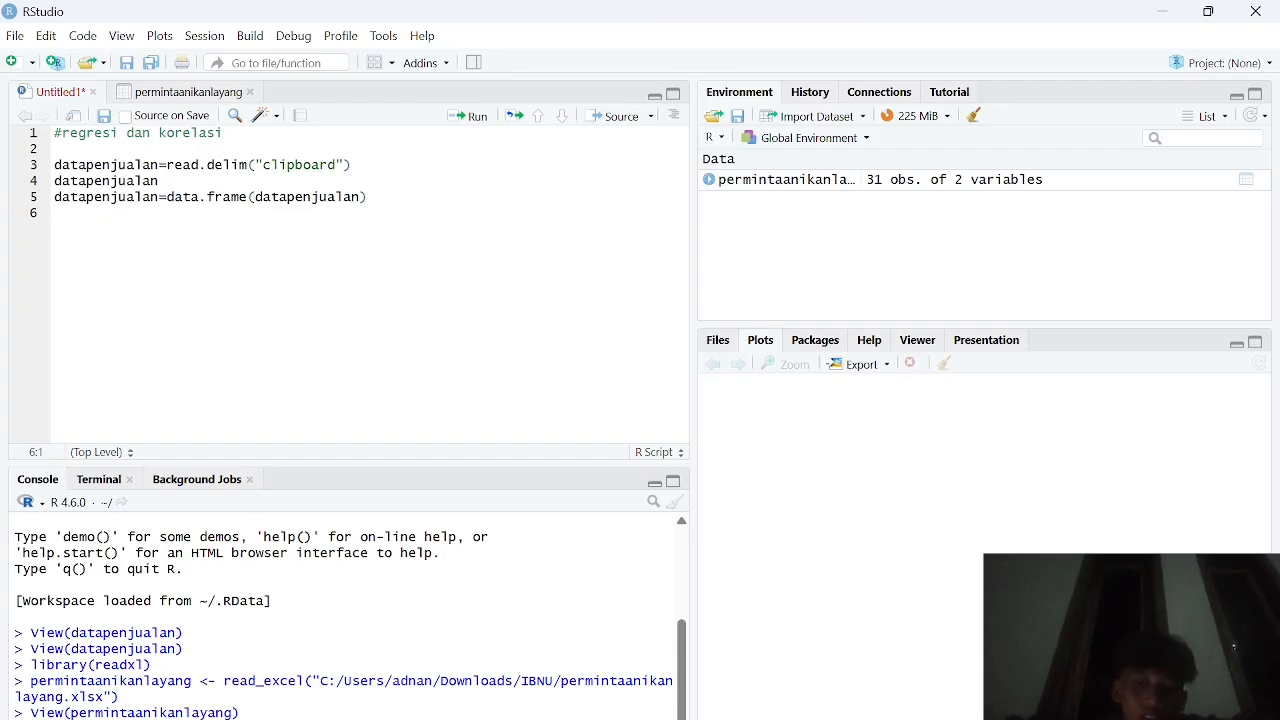
pyautogui.write('y=data')
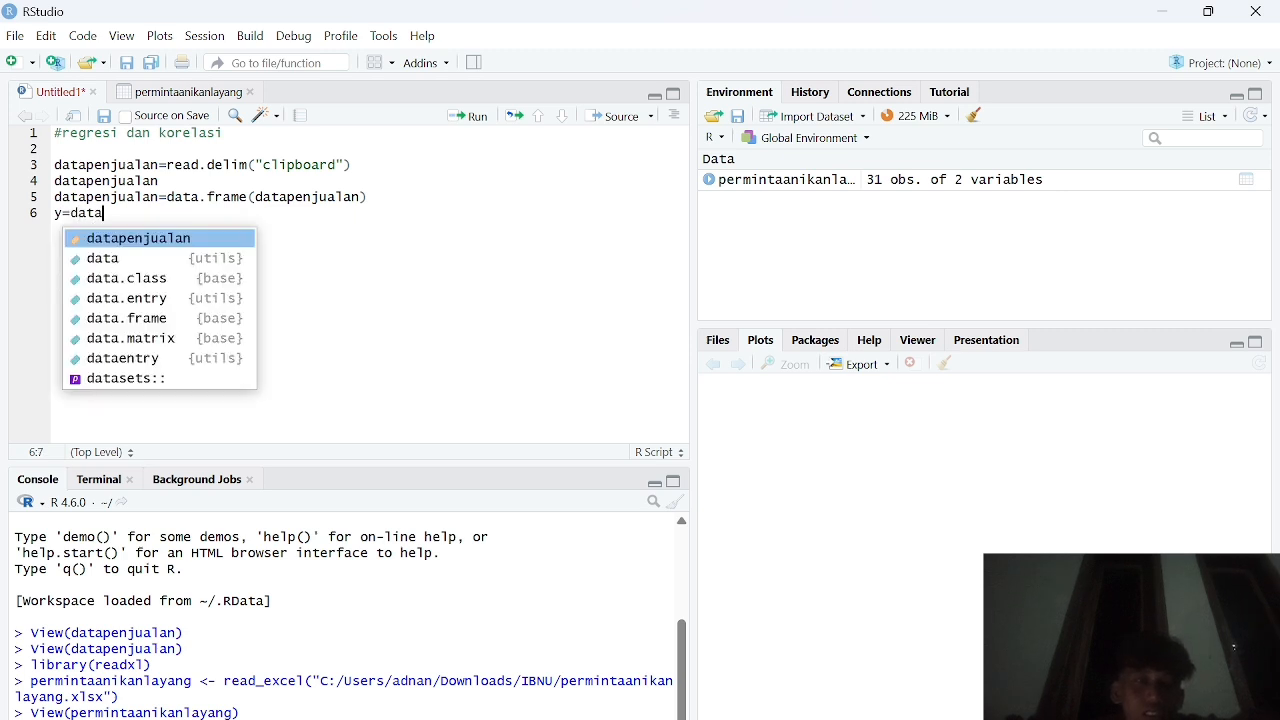
pyautogui.press('Return')
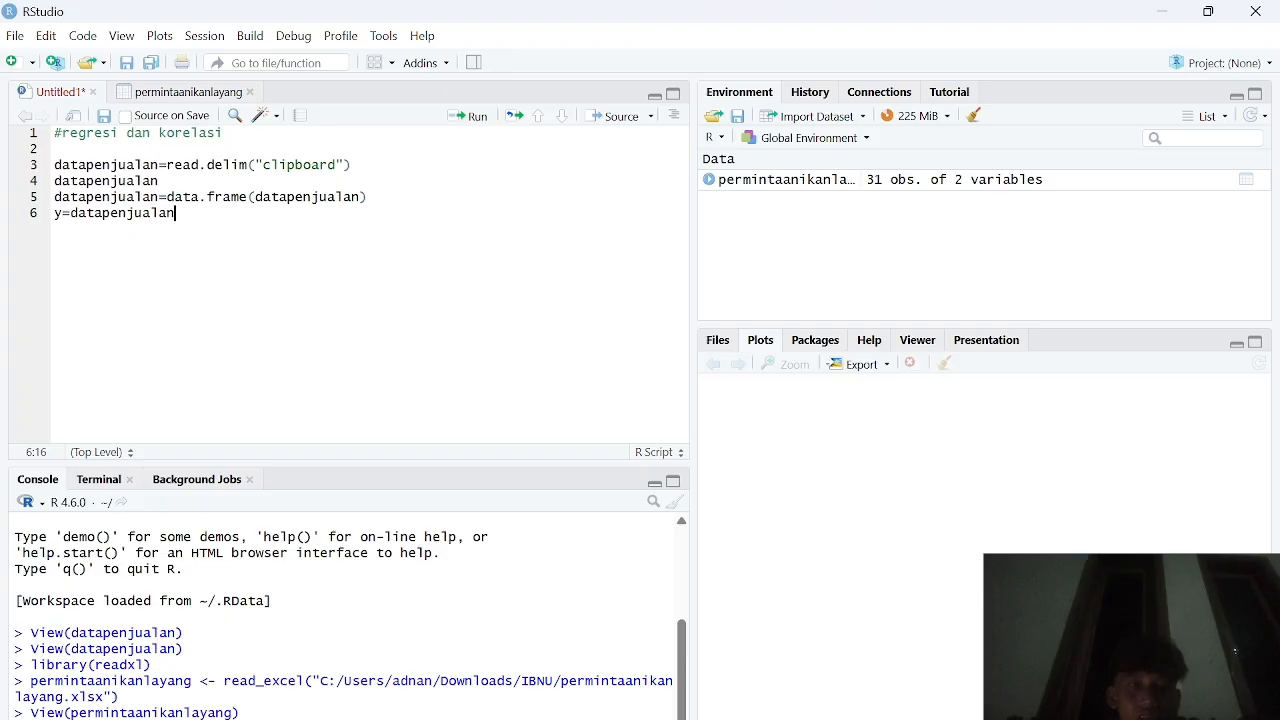
pyautogui.write('$')
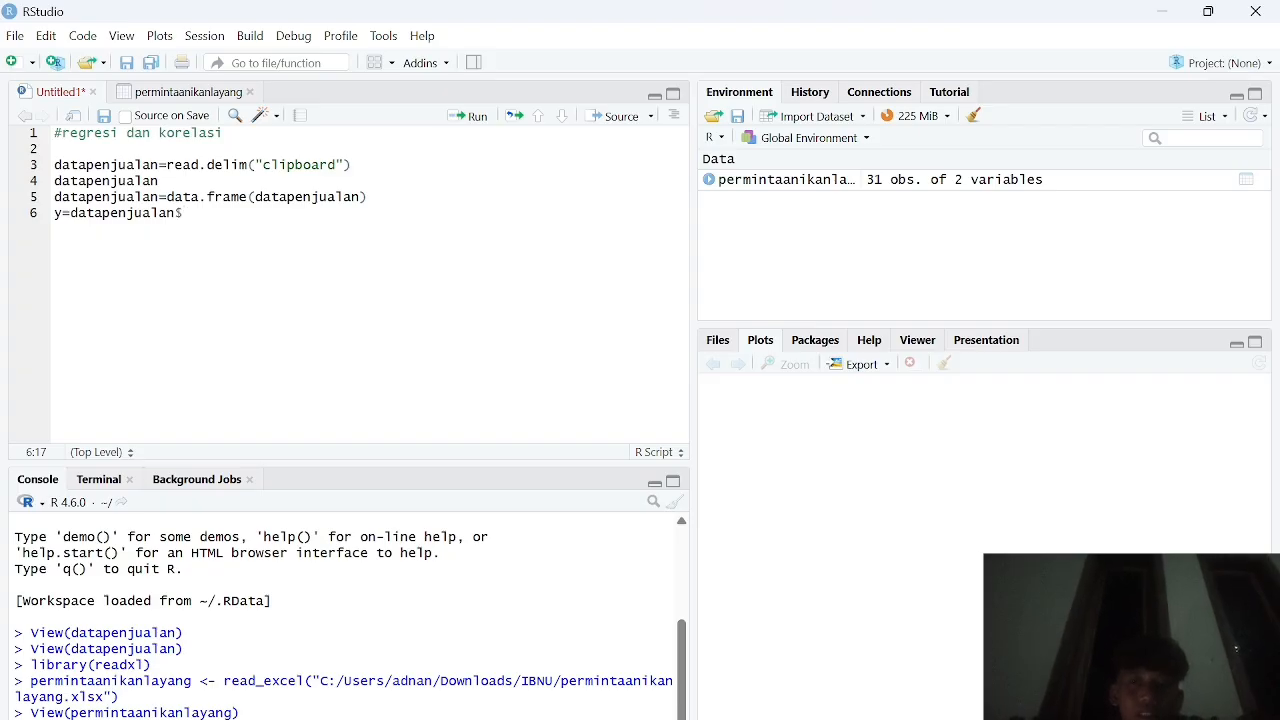
pyautogui.write('Permin')
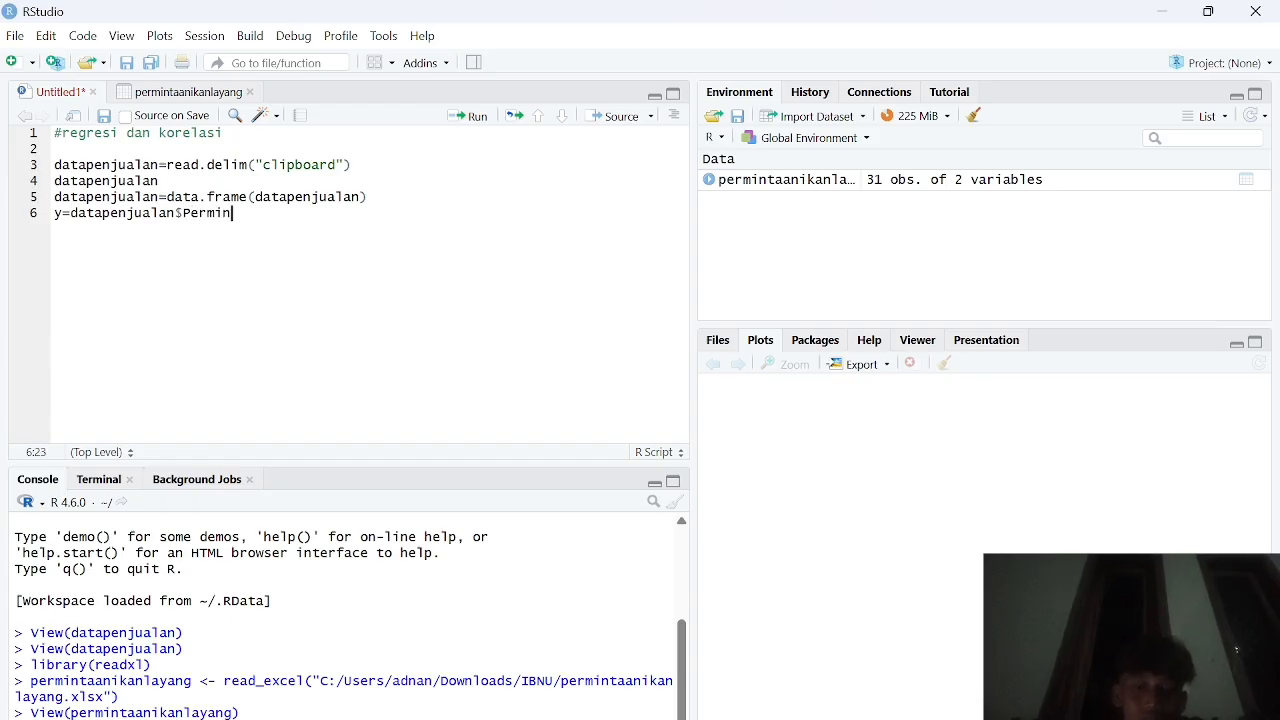
pyautogui.write('taa')
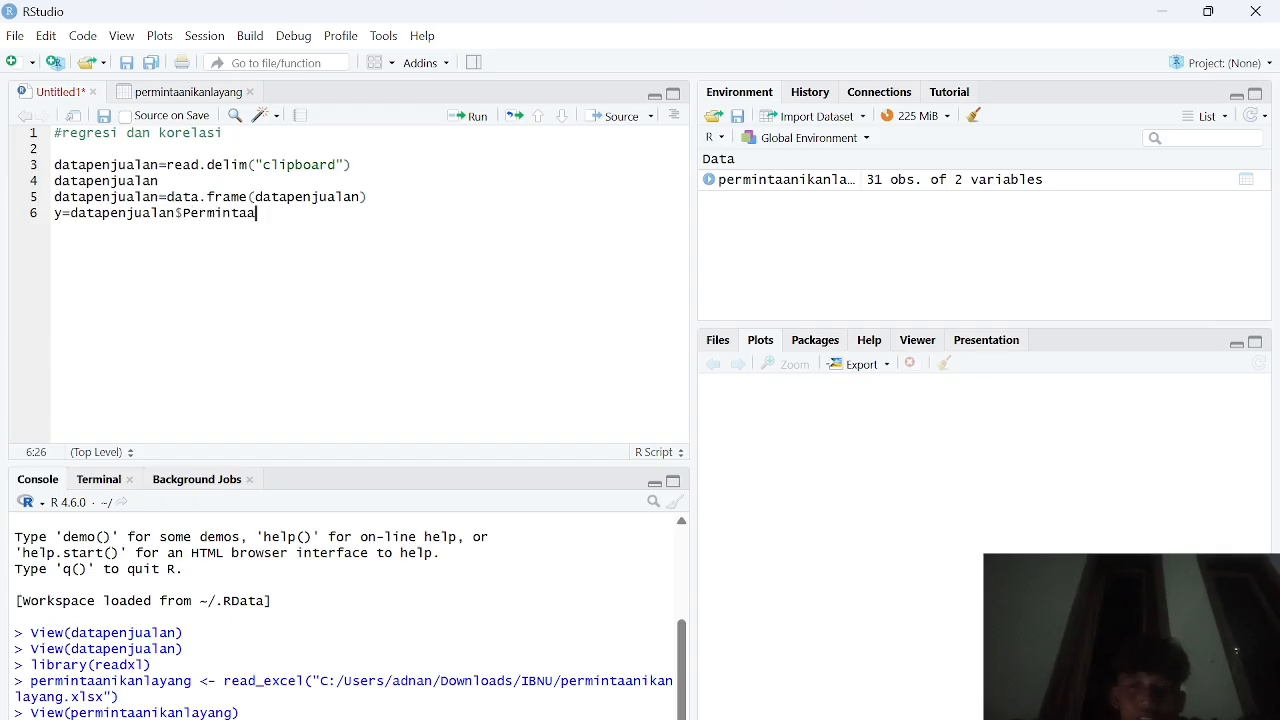
pyautogui.write('n.Ikan.Layang')
# Add the code line x=datapenjualan$Harga.Ikan.Layang..Rp. below the y definition to define the independent variable.
pyautogui.press('Return')
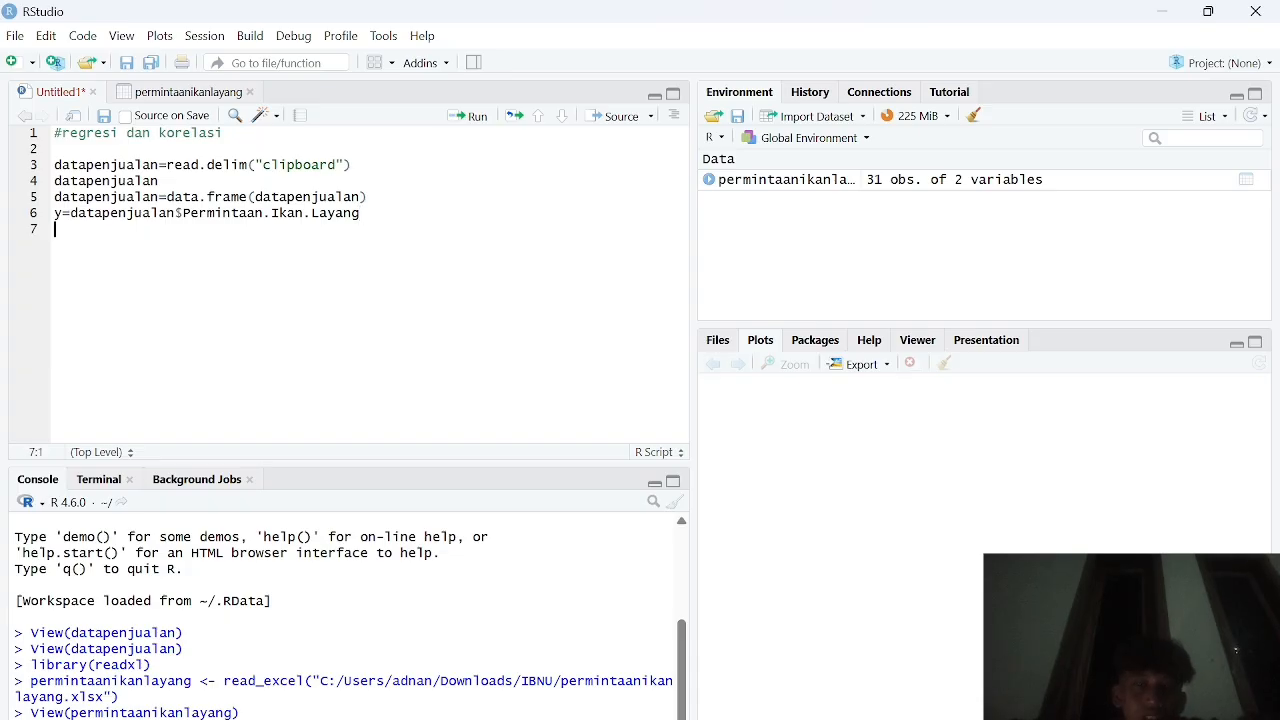
pyautogui.write('x=data')
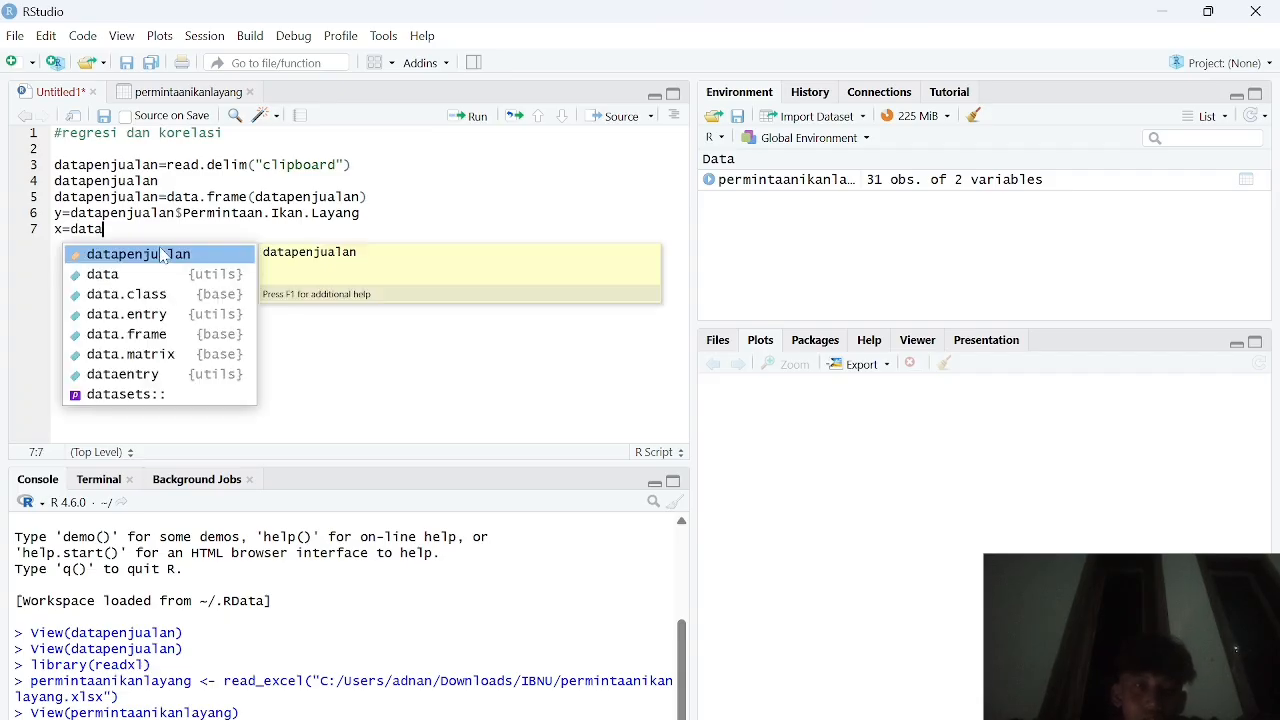
pyautogui.press('Return')
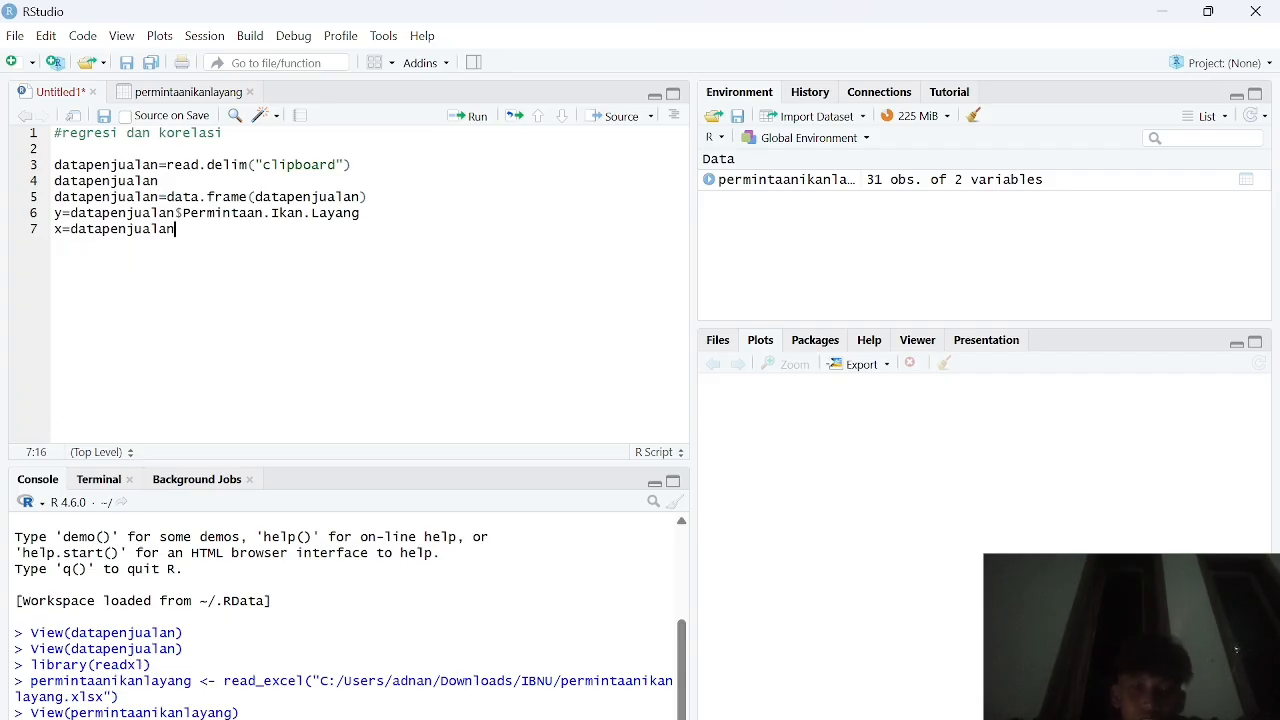
pyautogui.write('$')
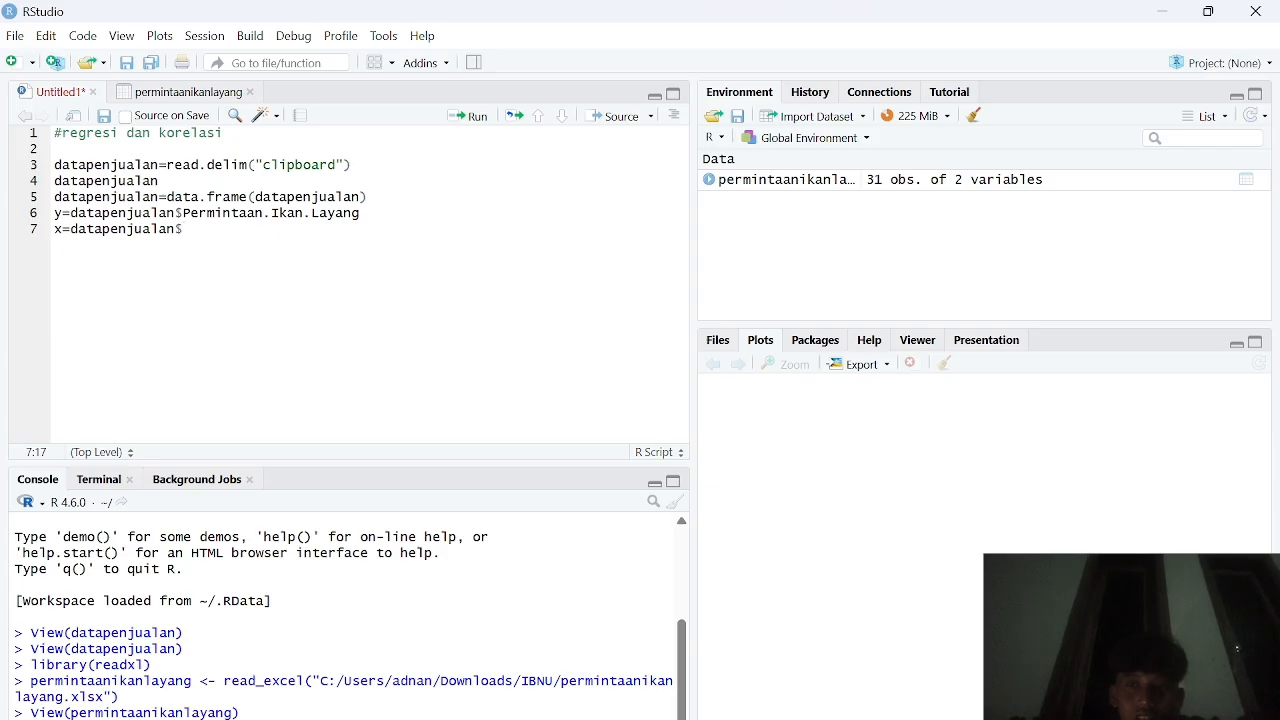
pyautogui.write('H')
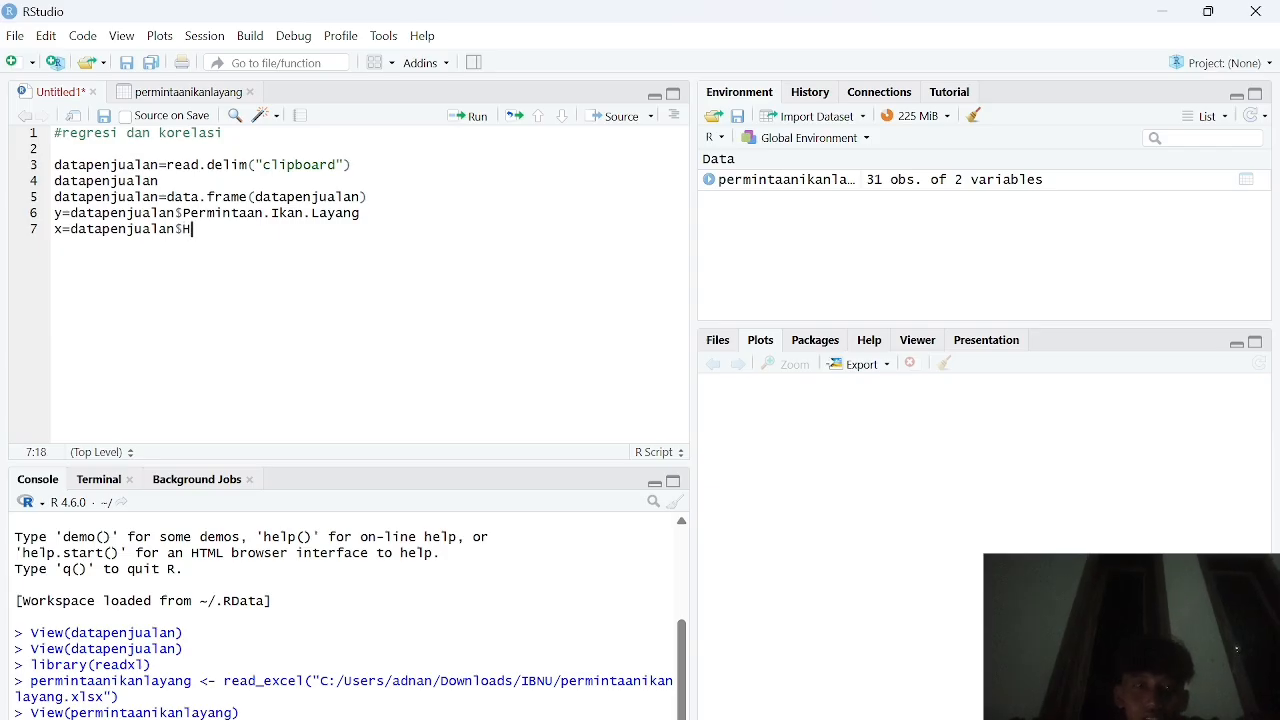
pyautogui.write('arga')
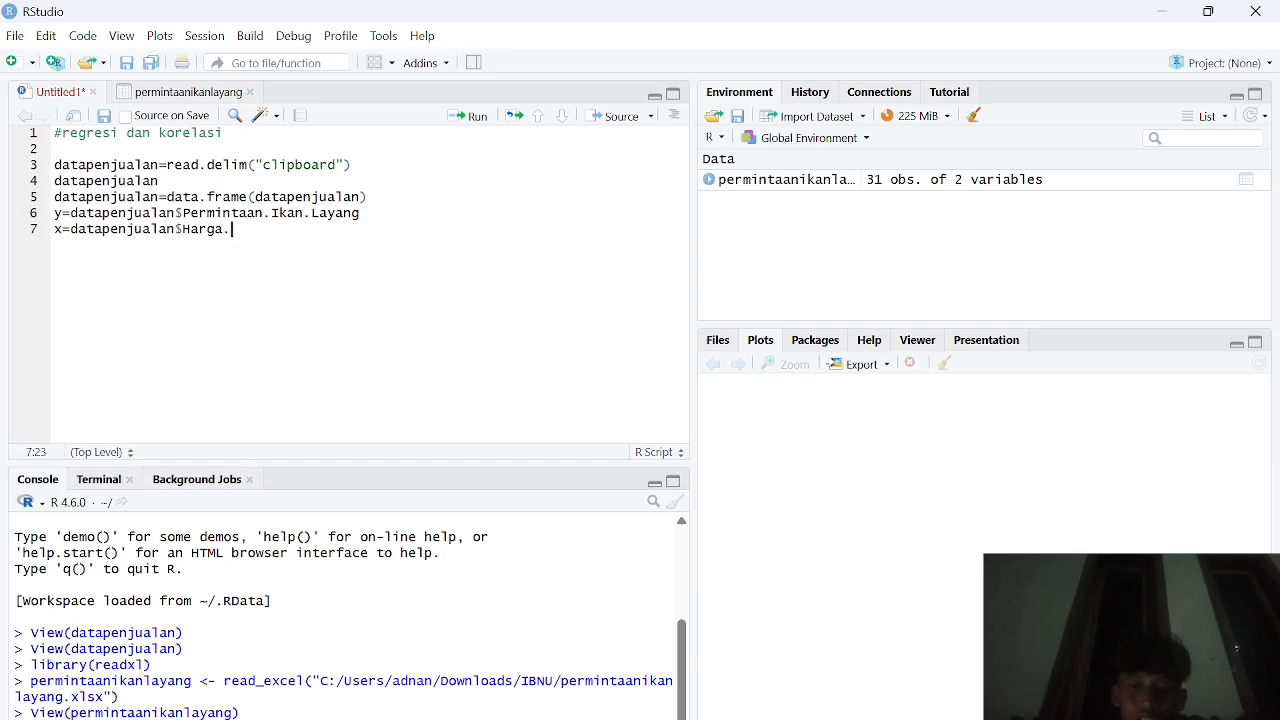
pyautogui.write('.Ikan>')
pyautogui.press('BackSpace')
pyautogui.write('.Layan')
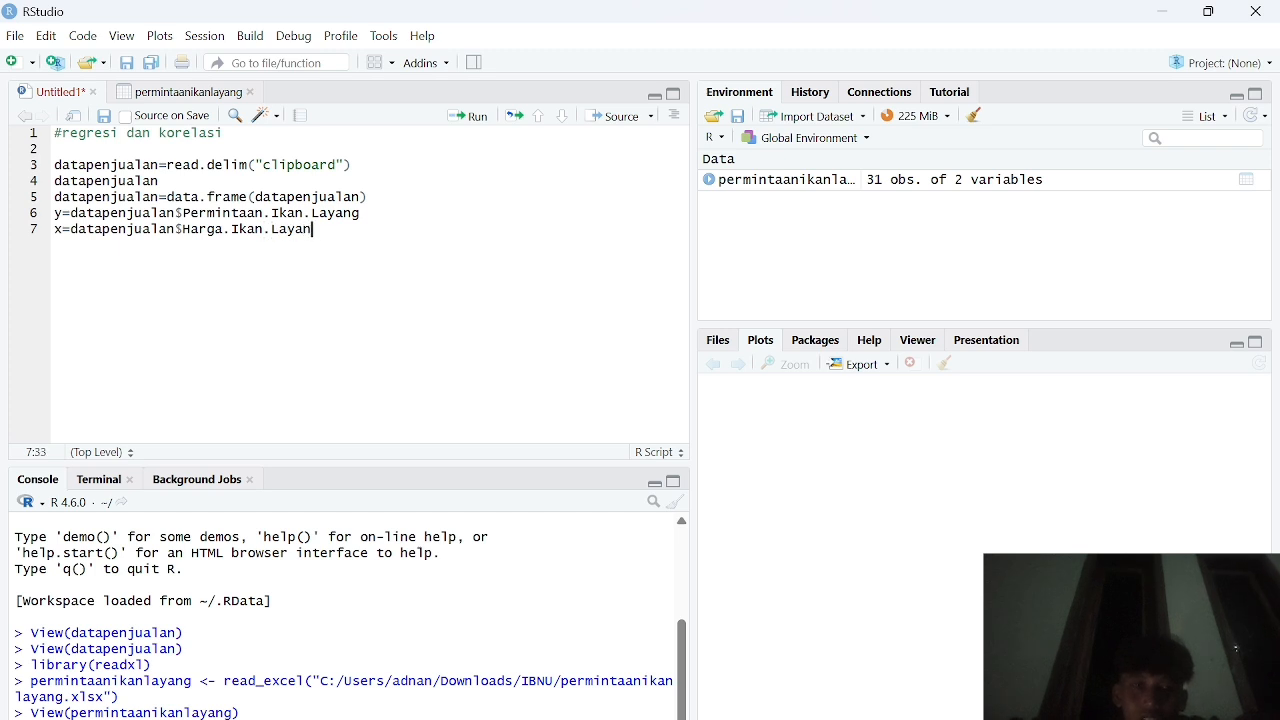
pyautogui.write('g..R')
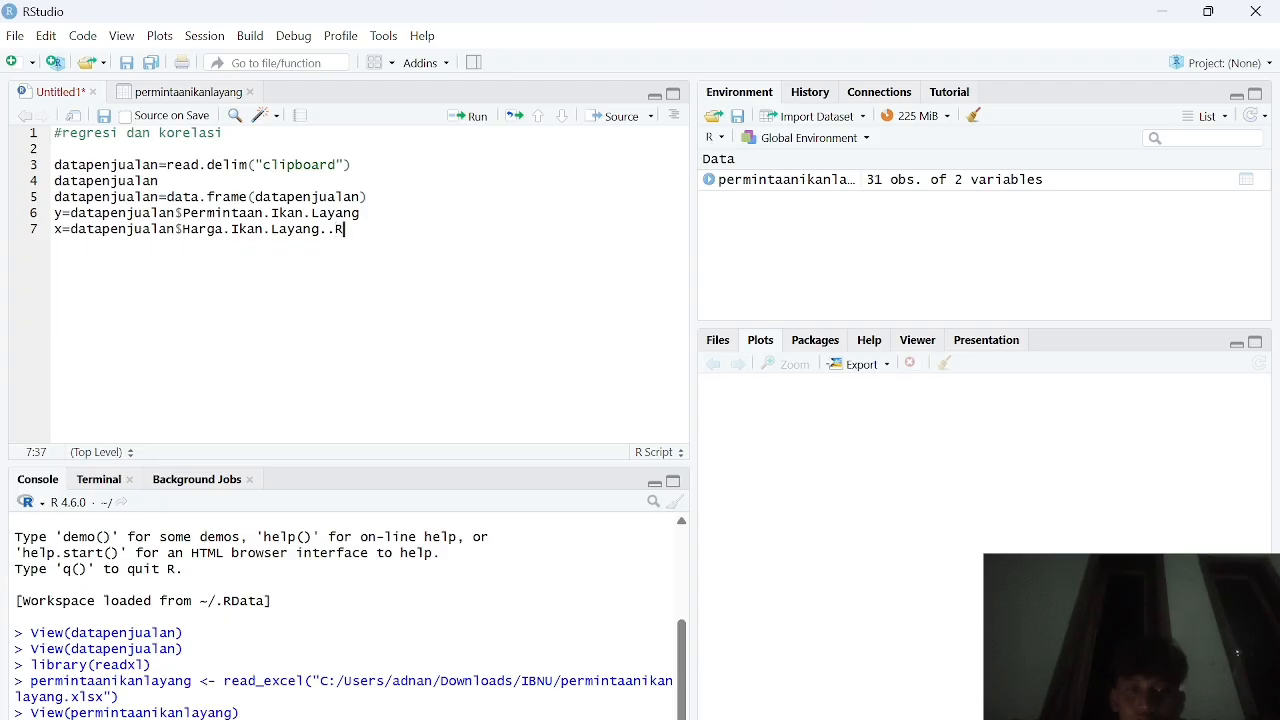
pyautogui.write('p.')
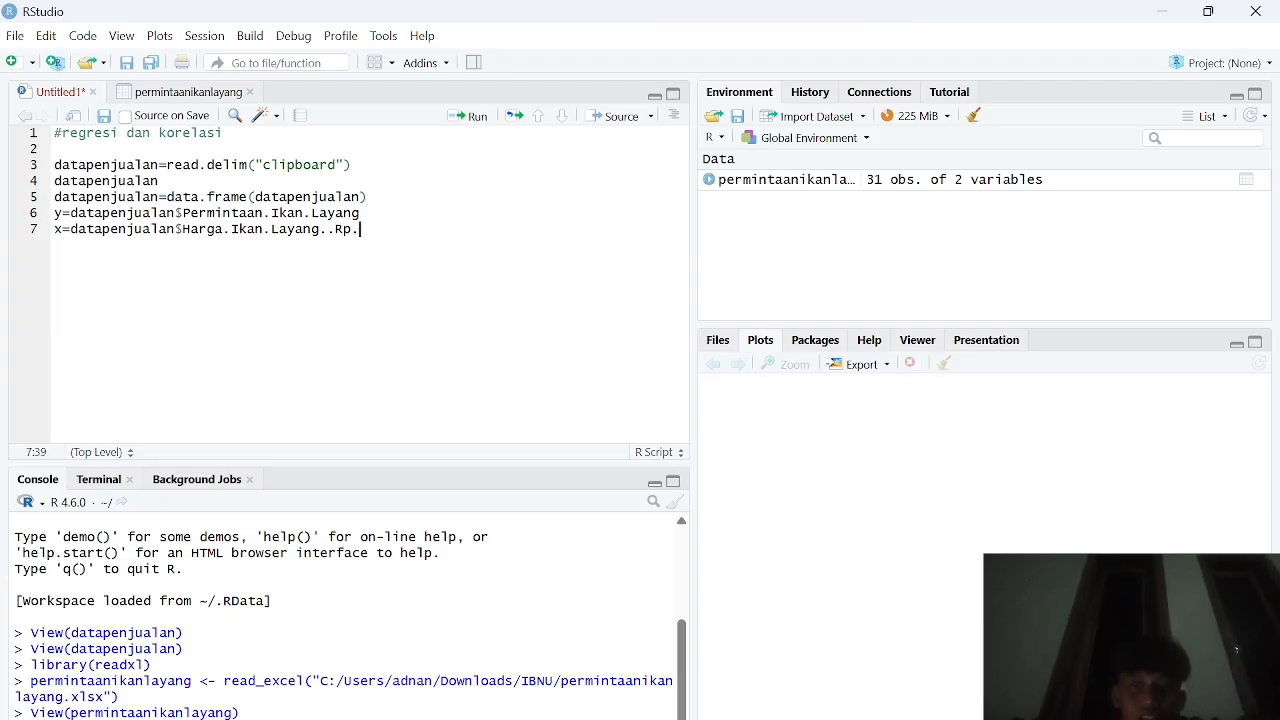
# Add the code line regresi=lm(y ~ x) below the x definition to fit the linear regression model.
pyautogui.press('Return')
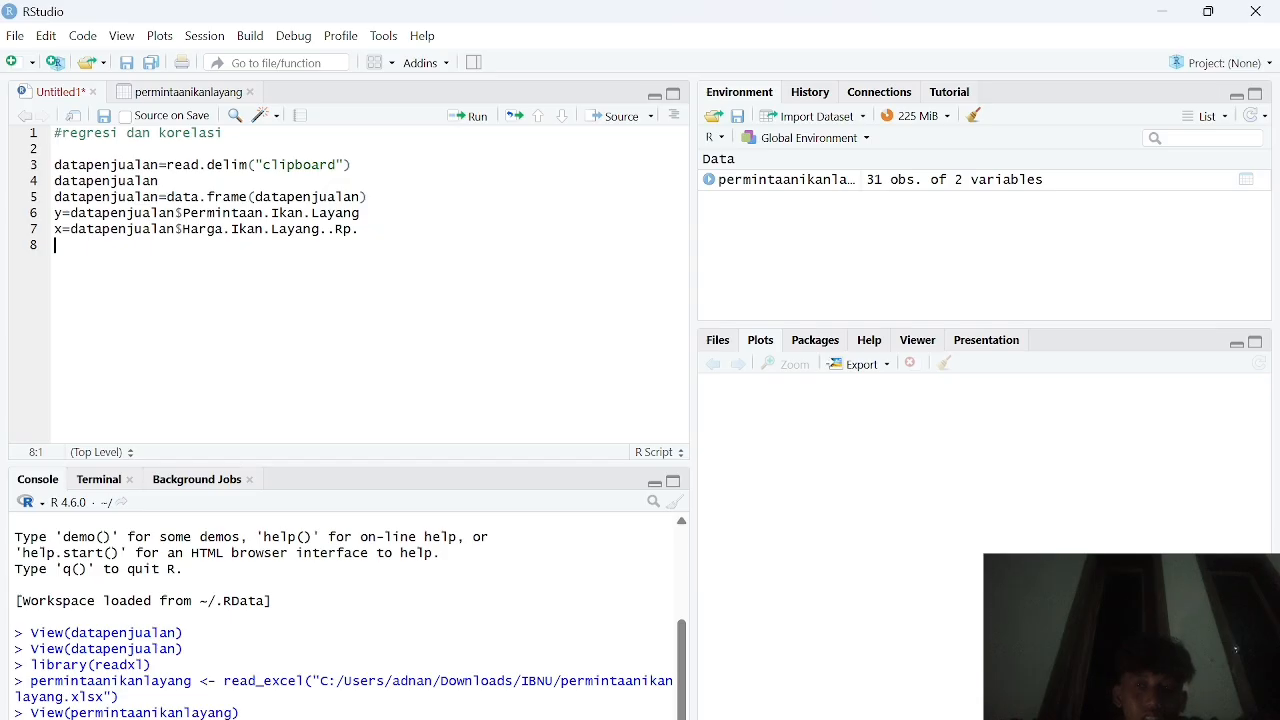
pyautogui.write('regresi=lm')
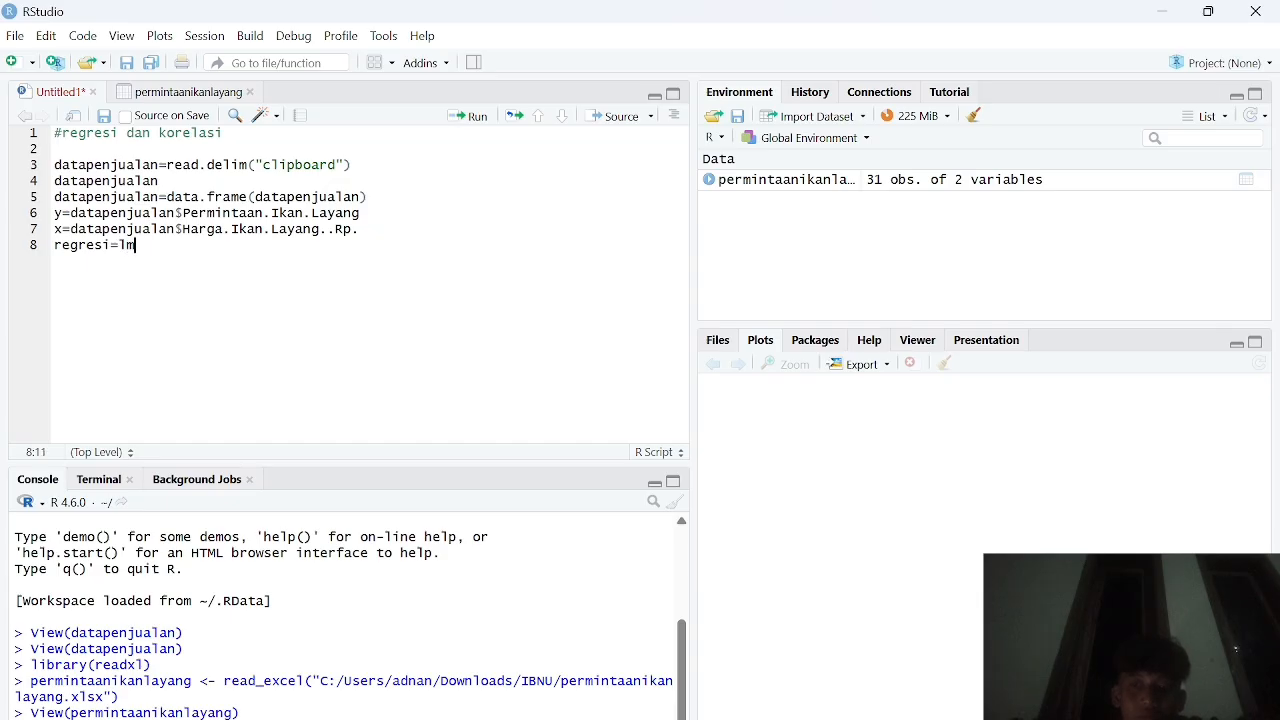
pyautogui.write('(')
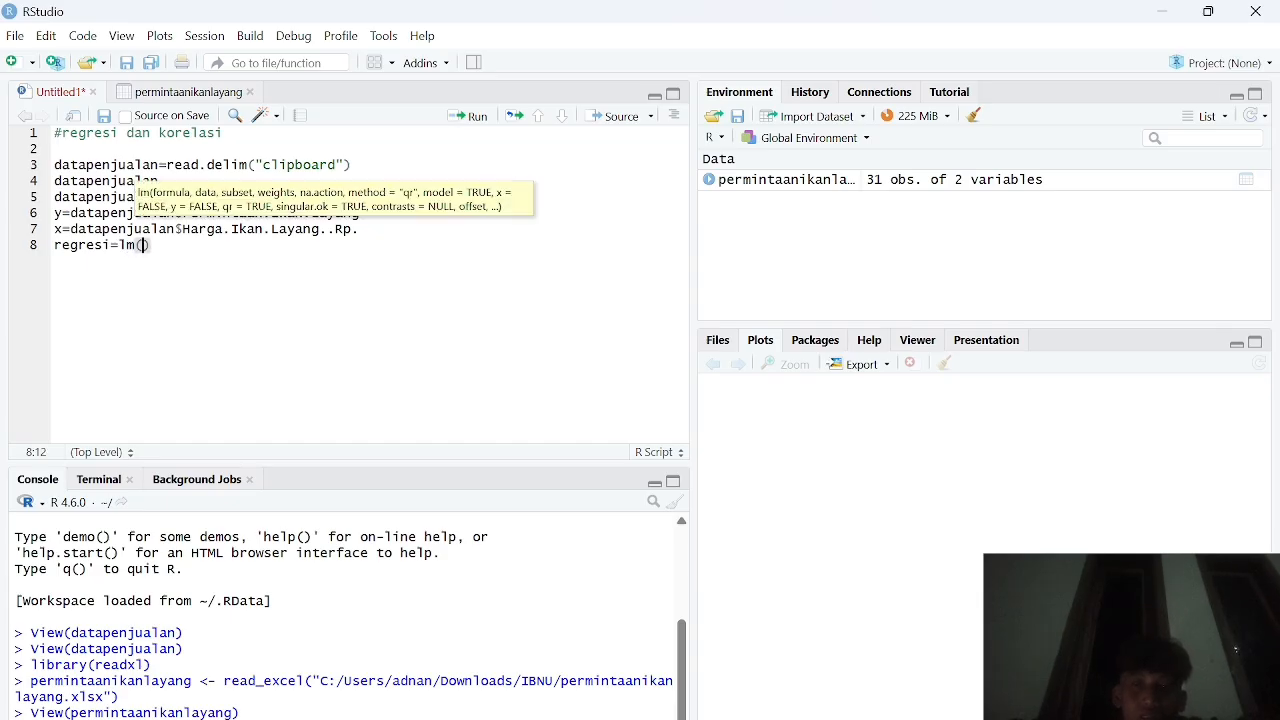
pyautogui.write('y')
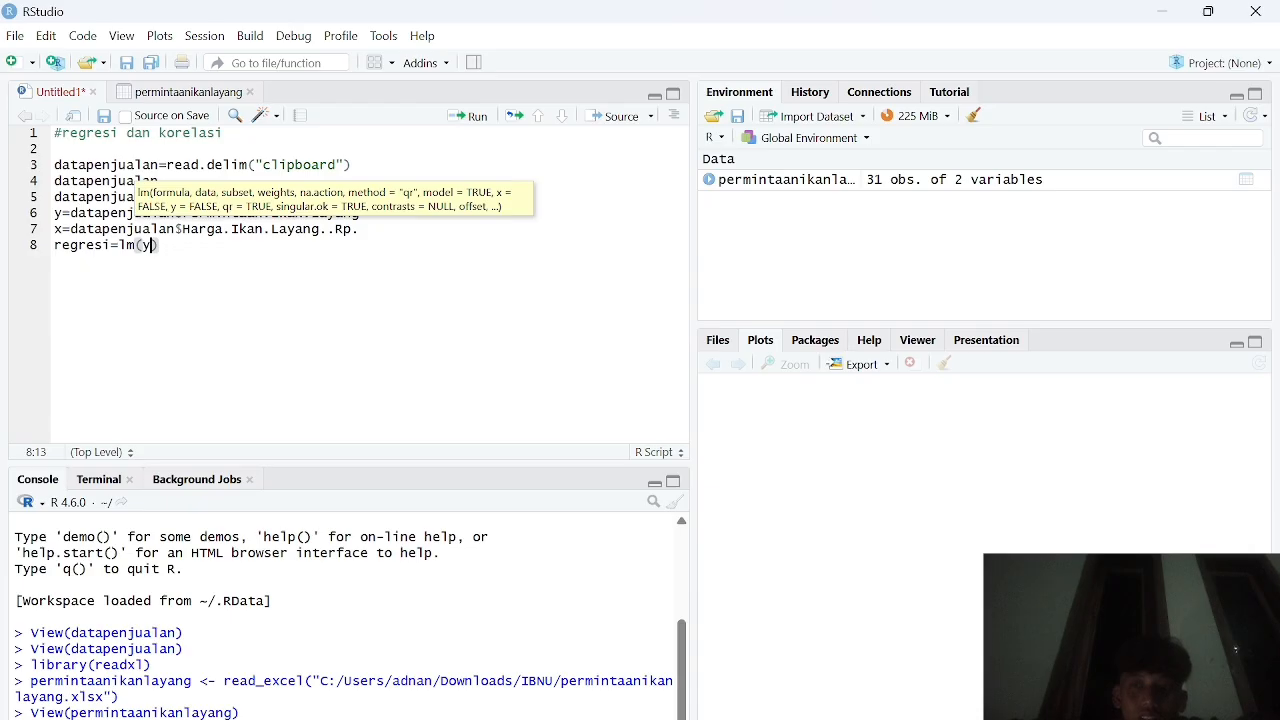
pyautogui.write(' ~')
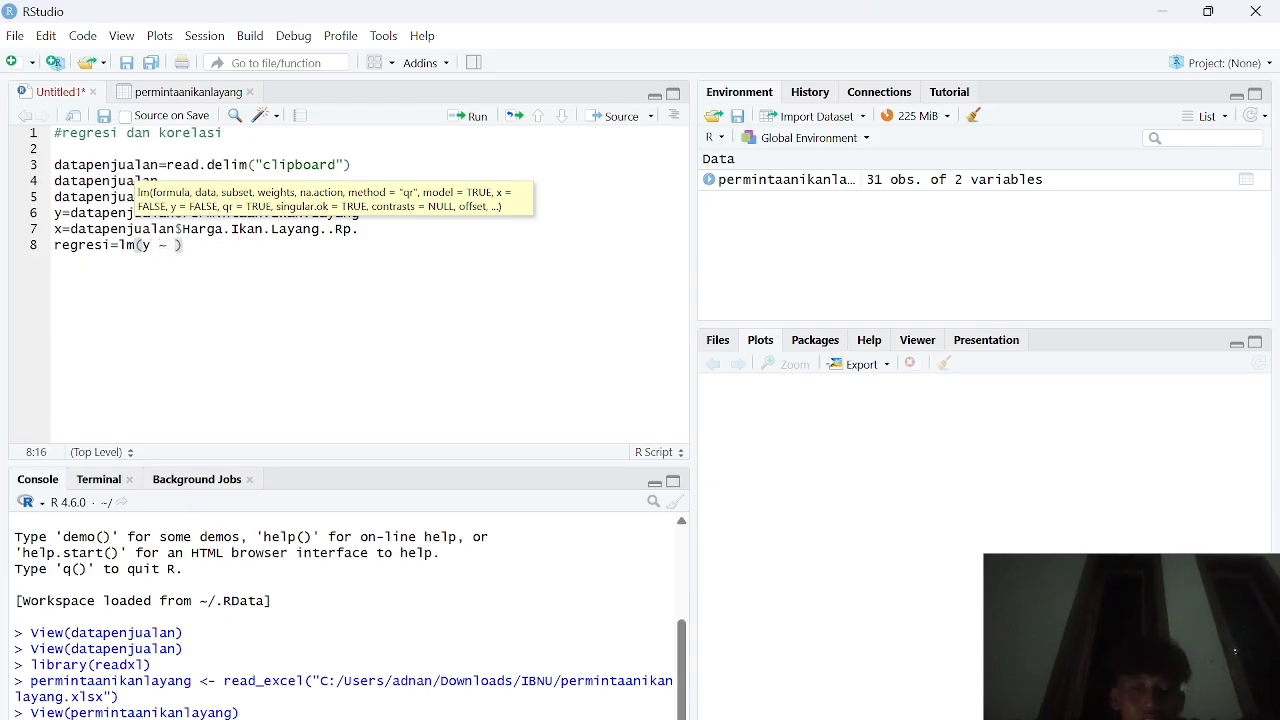
pyautogui.write(' x)')
# Add a line containing only regresi below the lm line to print the model.
pyautogui.press('Return')
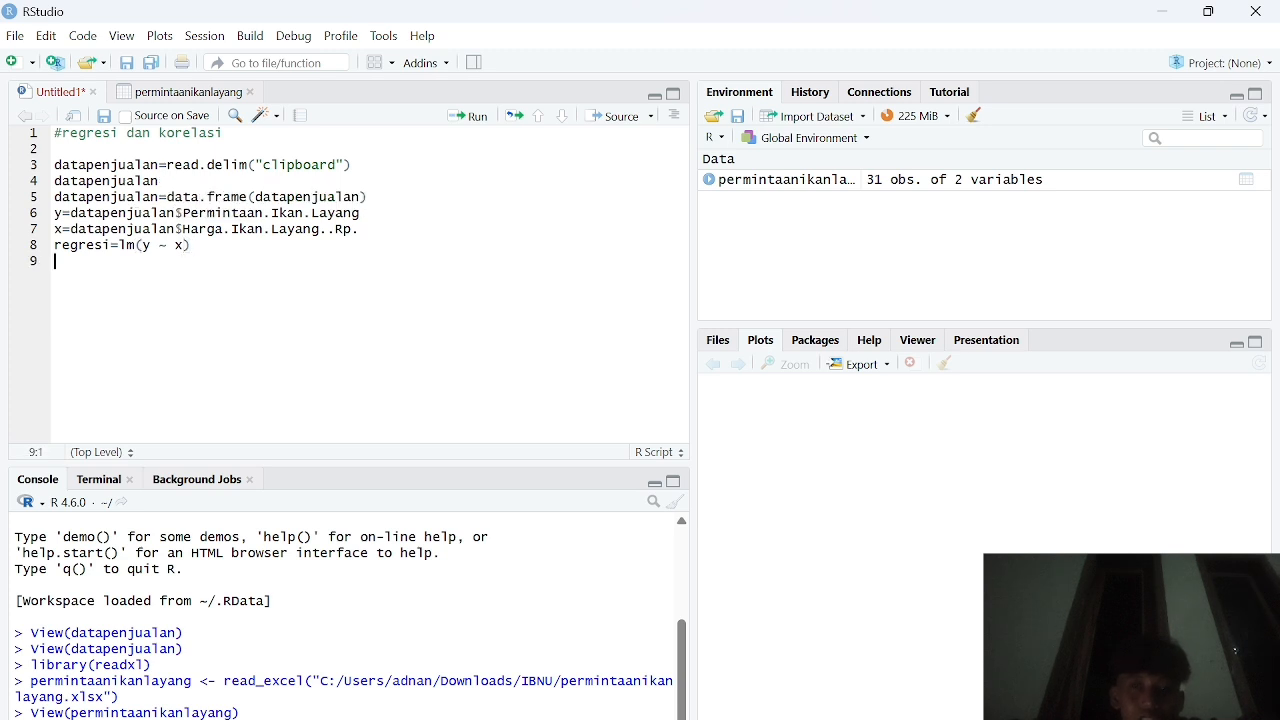
pyautogui.write('reg')
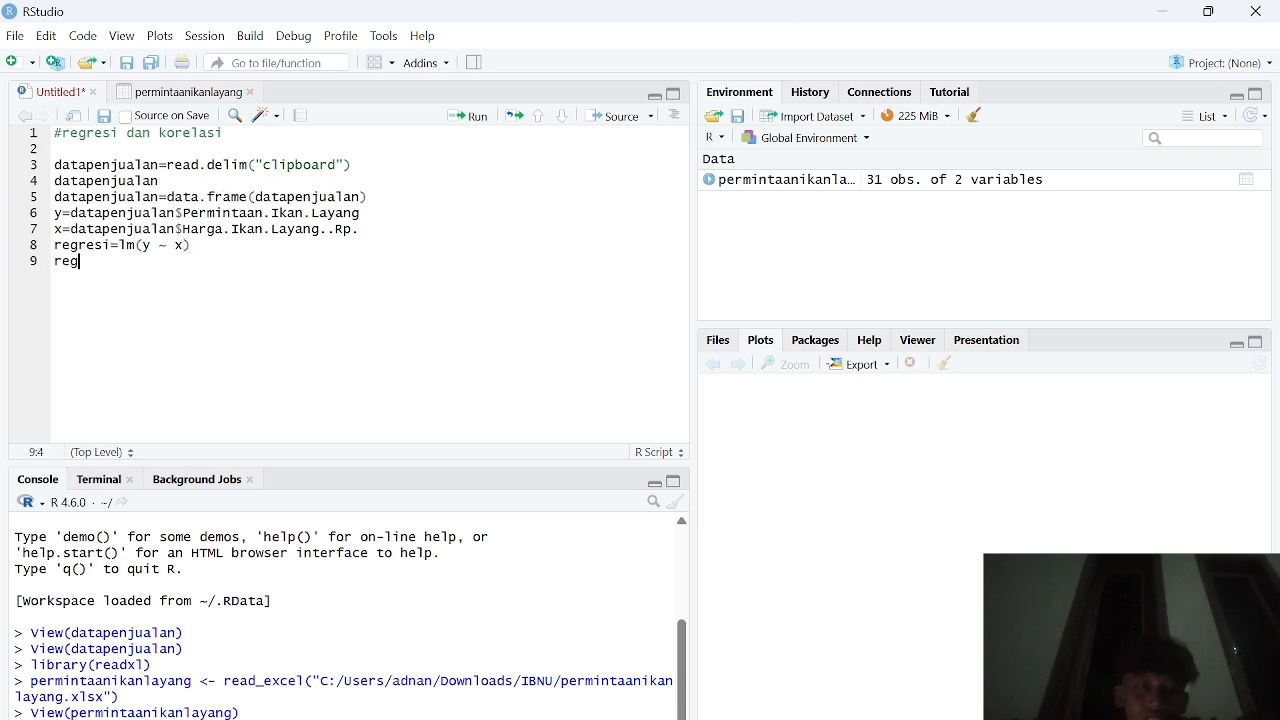
pyautogui.write('res')
pyautogui.press('Down')
pyautogui.press('Down')
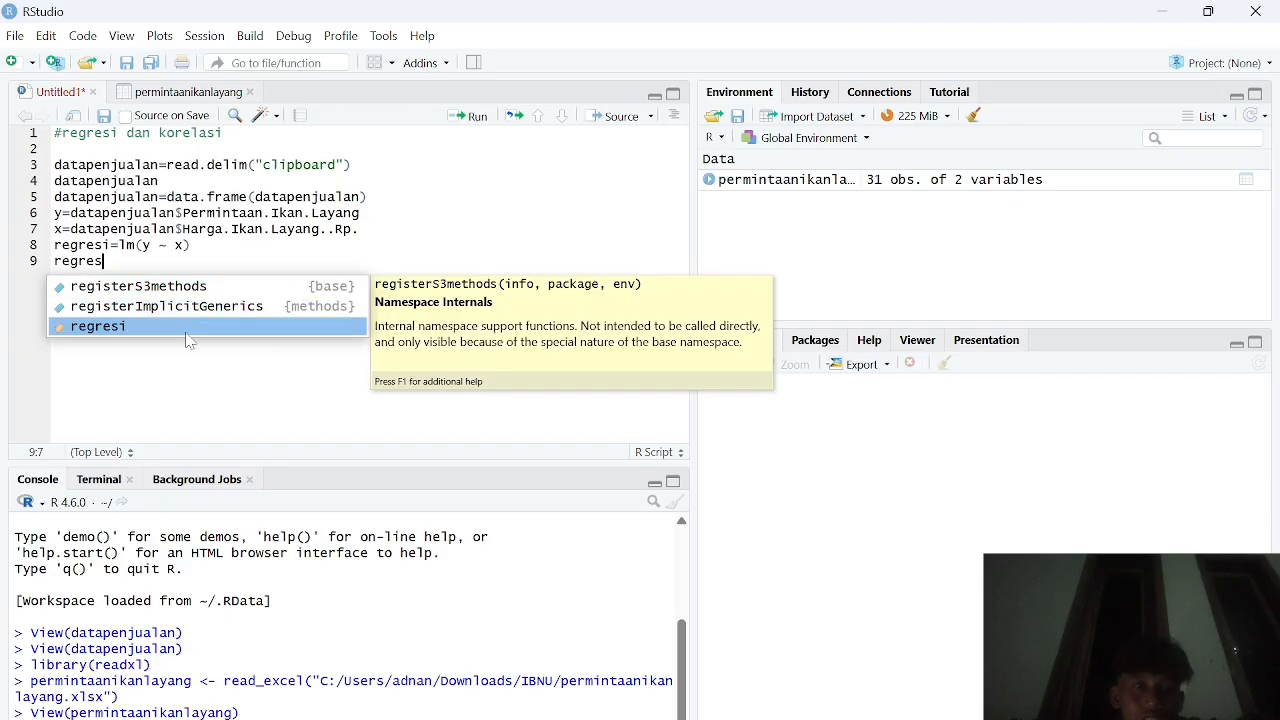
pyautogui.press('Return')
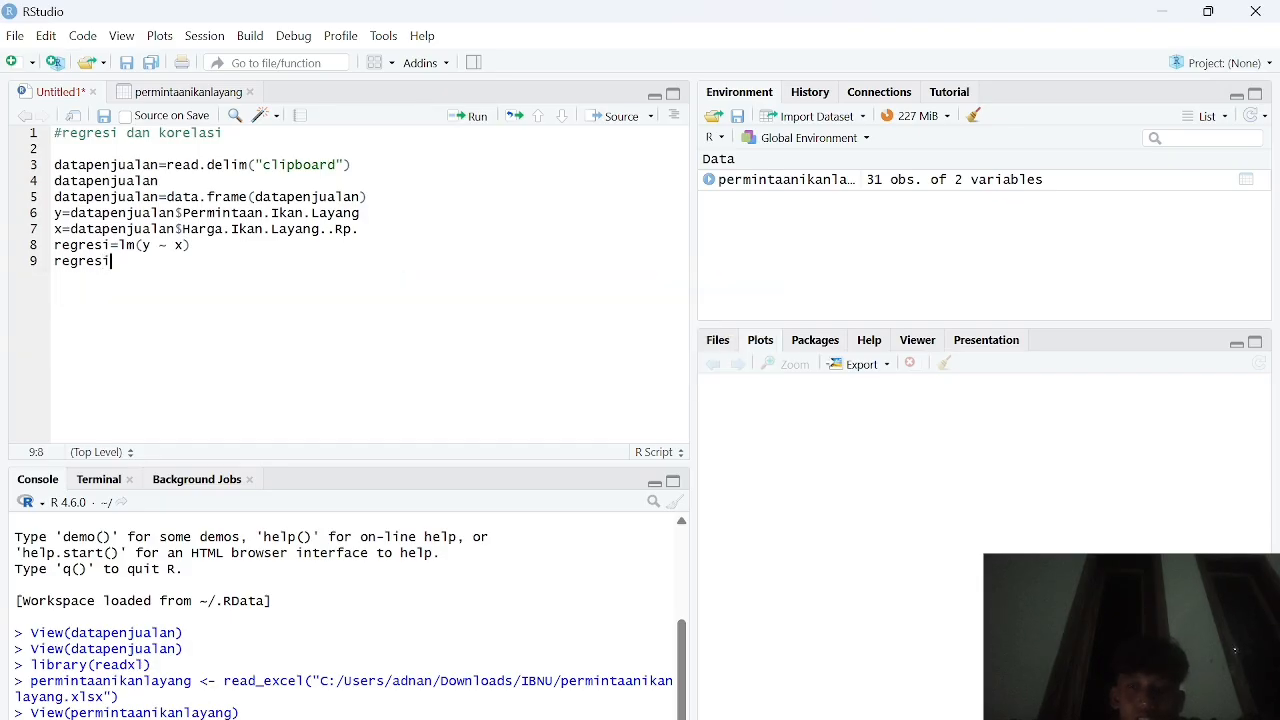
# Add the code line summary(regresi) on line 10 of the script to summarise the regression model.
pyautogui.press('Return')
pyautogui.write('summ')
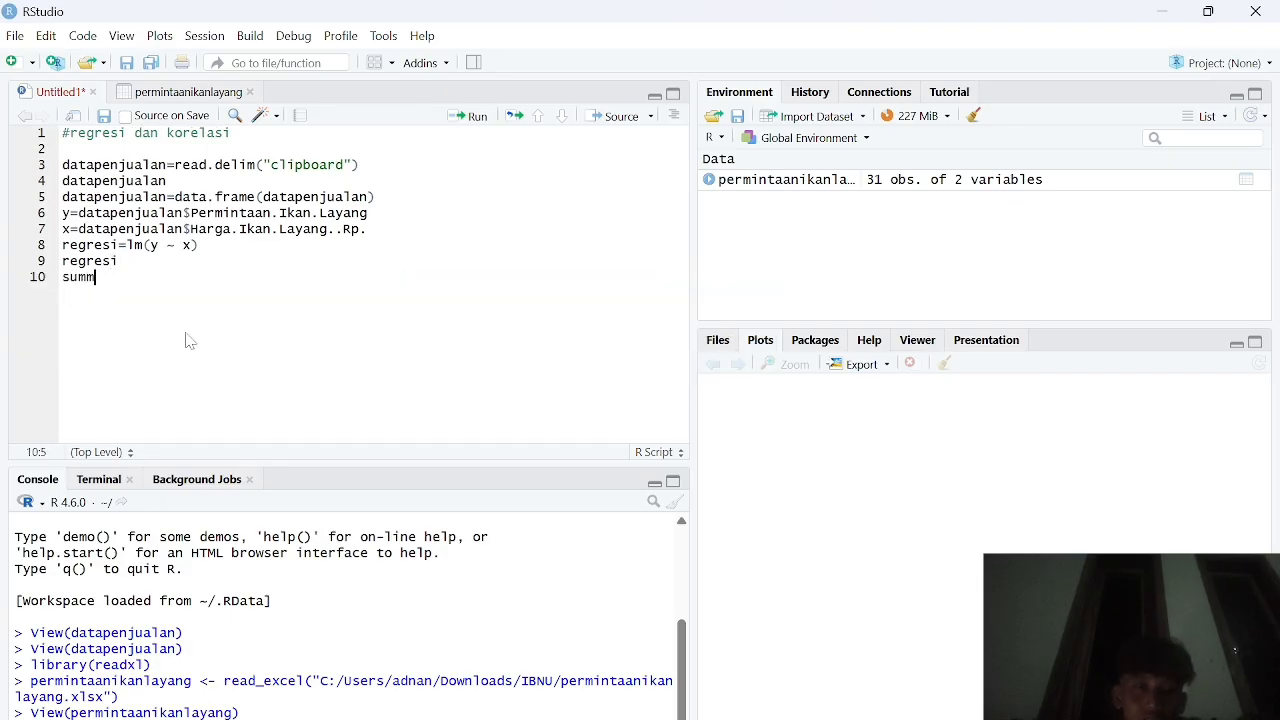
pyautogui.write('a')
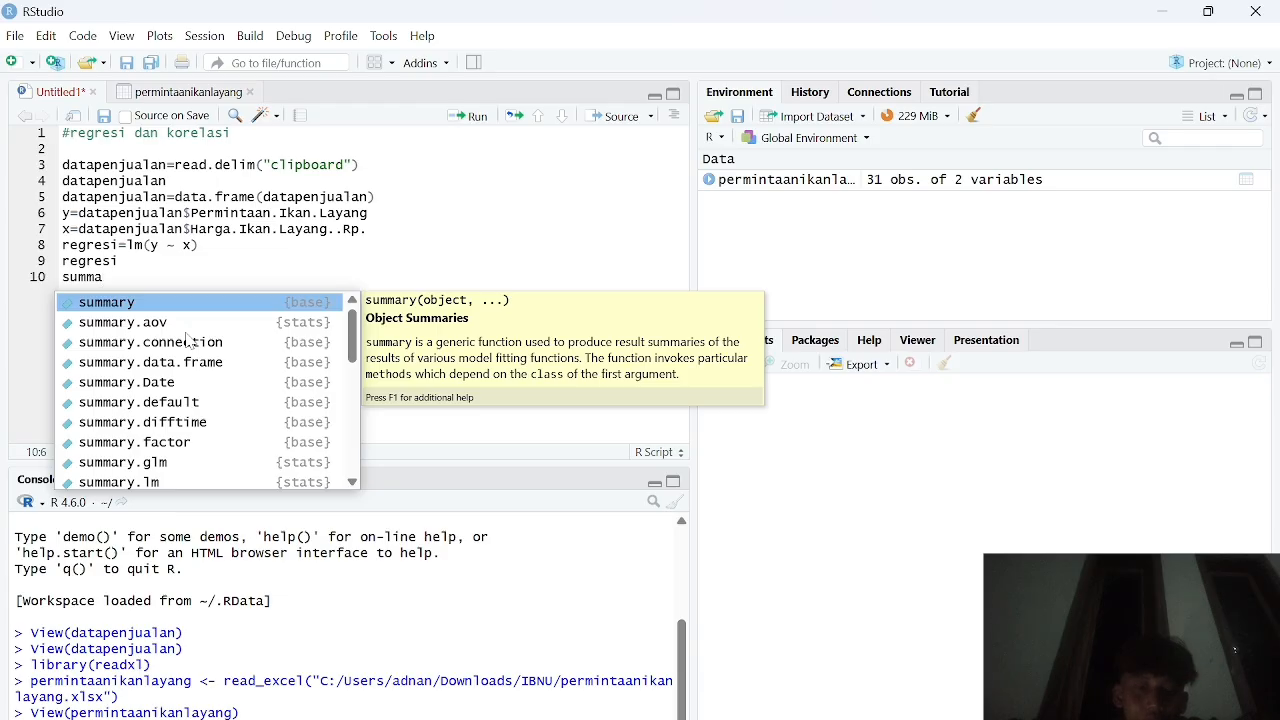
pyautogui.write('ry')
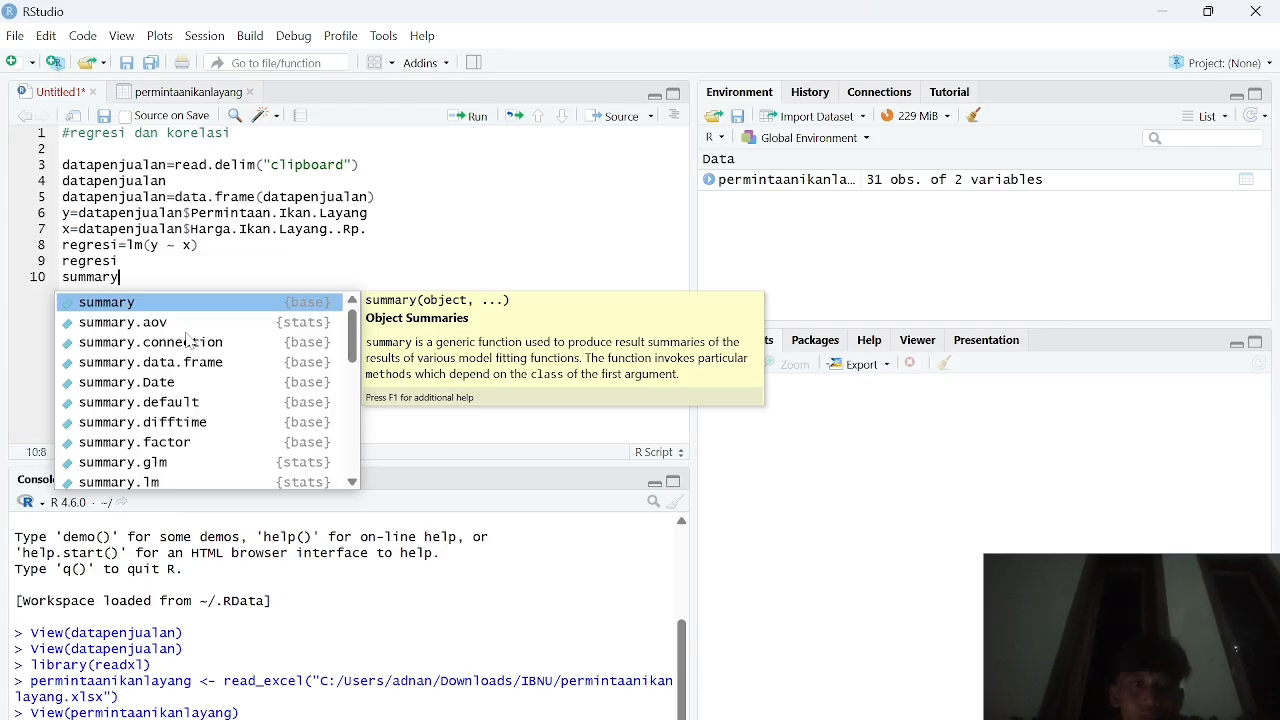
pyautogui.press('Down')
pyautogui.press('Up')
pyautogui.press('Return')
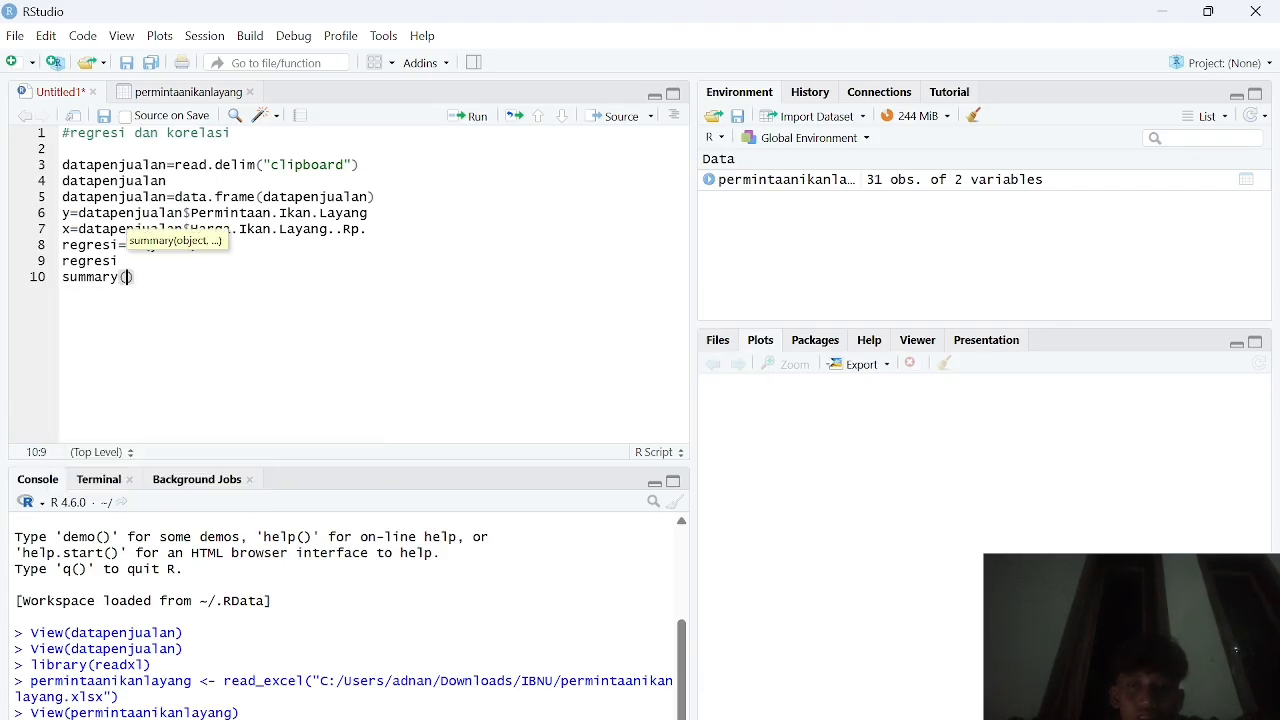
pyautogui.write('reg')
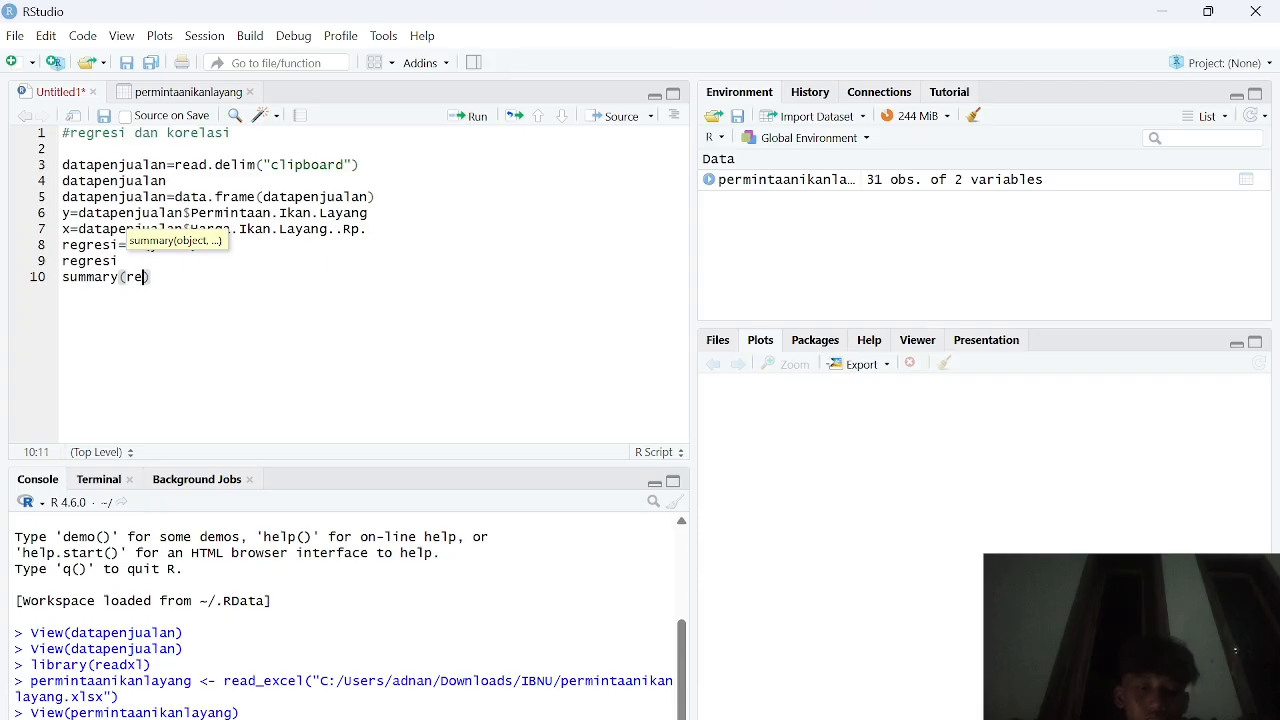
pyautogui.write('re')
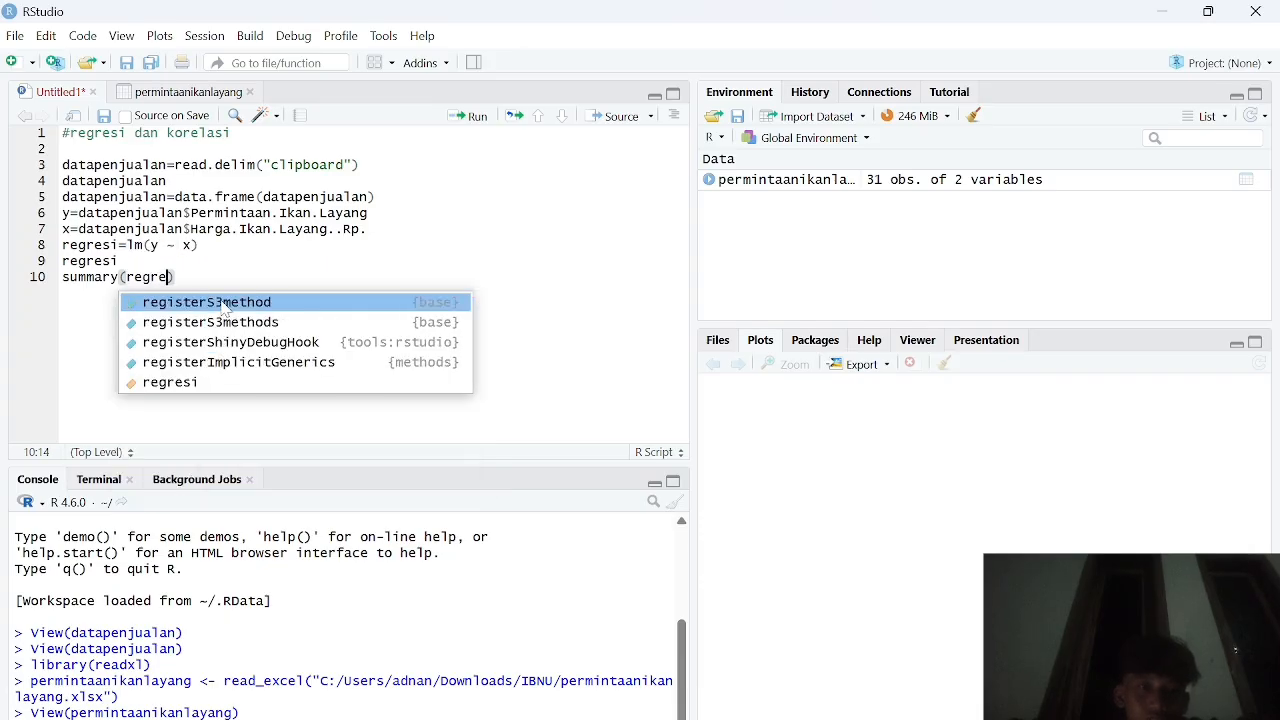
pyautogui.press('Up')
pyautogui.write(')')
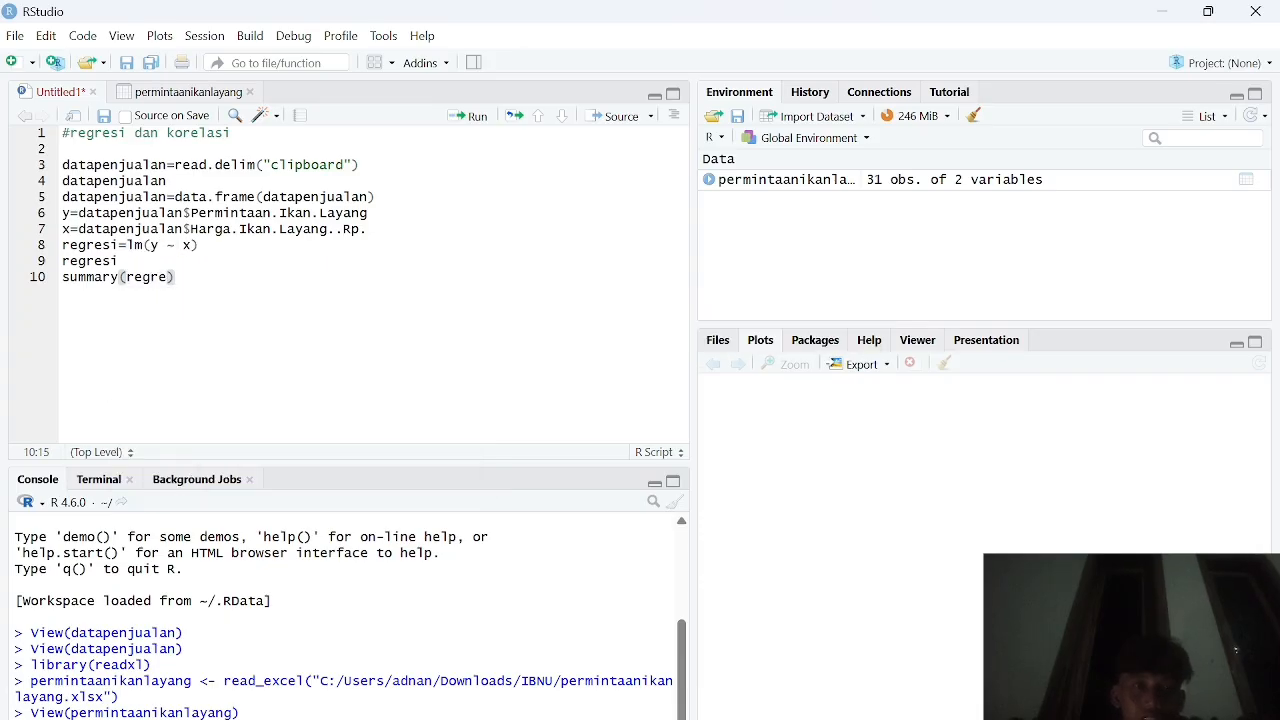
pyautogui.press('Left')
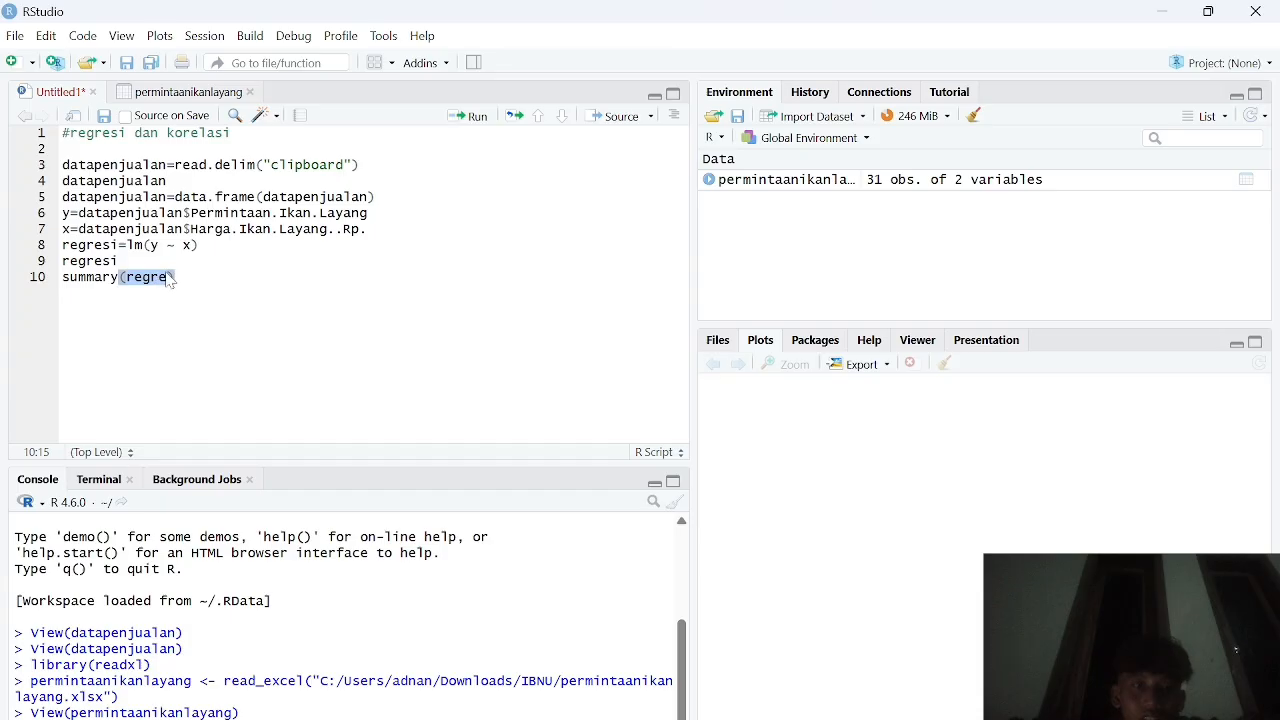
pyautogui.write('si')
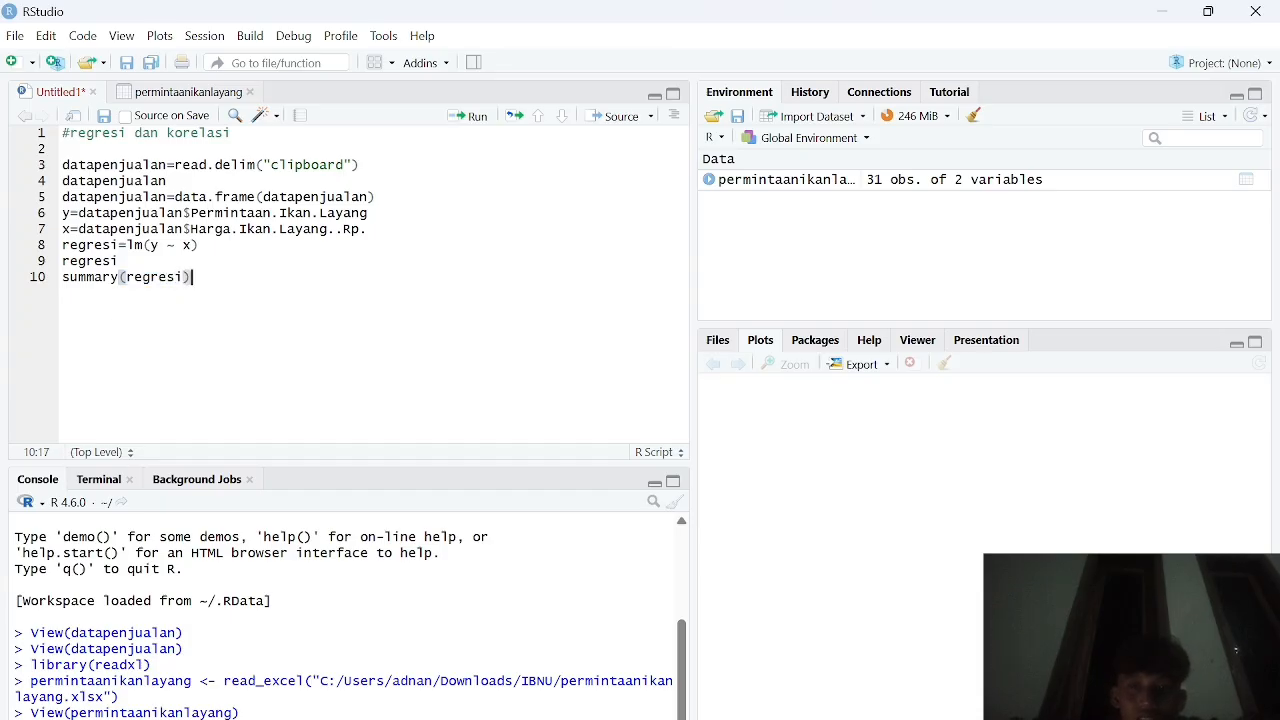
# Start line 11 of the script with the plot call plot(x,y,xlab) = "harga ikan layang".
pyautogui.press('Return')
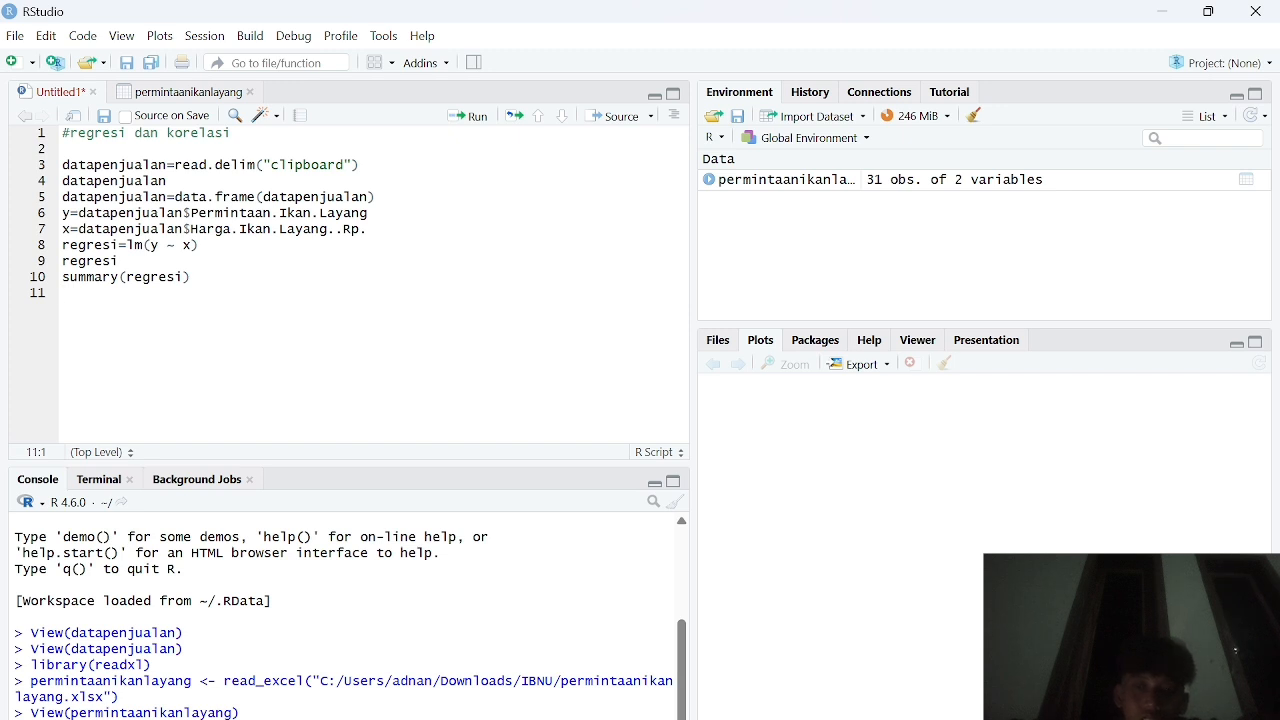
pyautogui.write('plot')
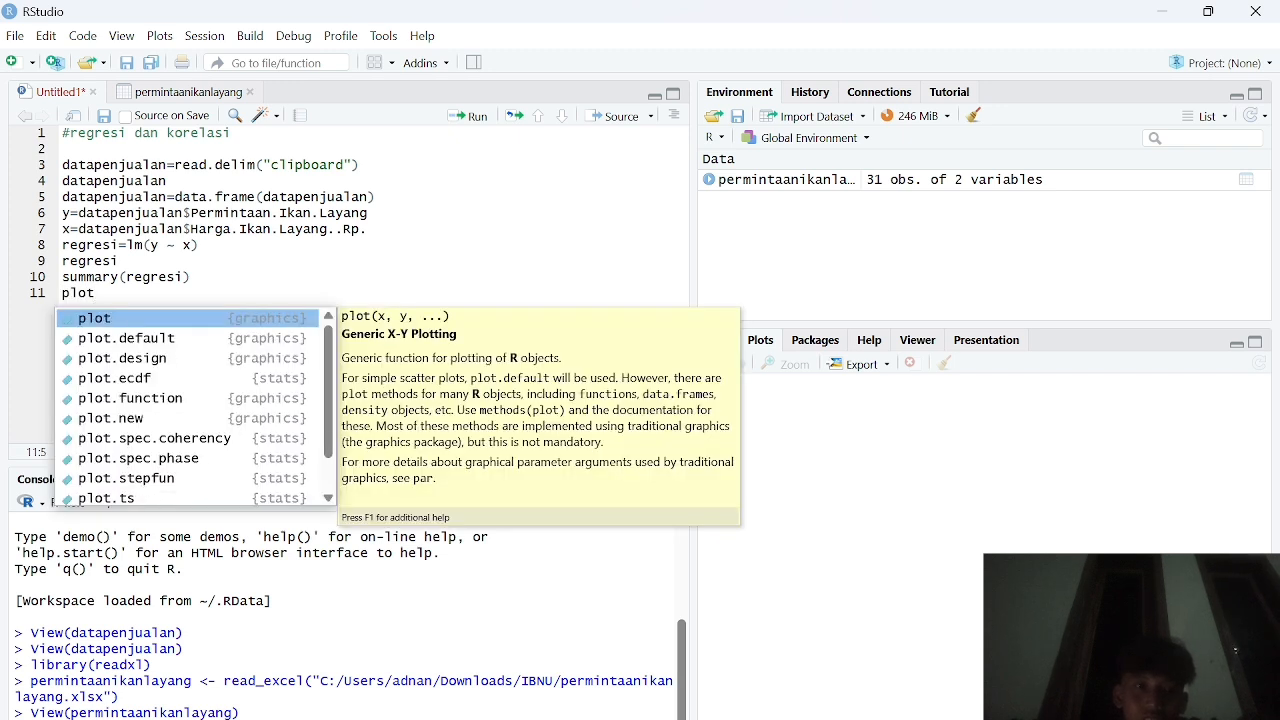
pyautogui.write('(')
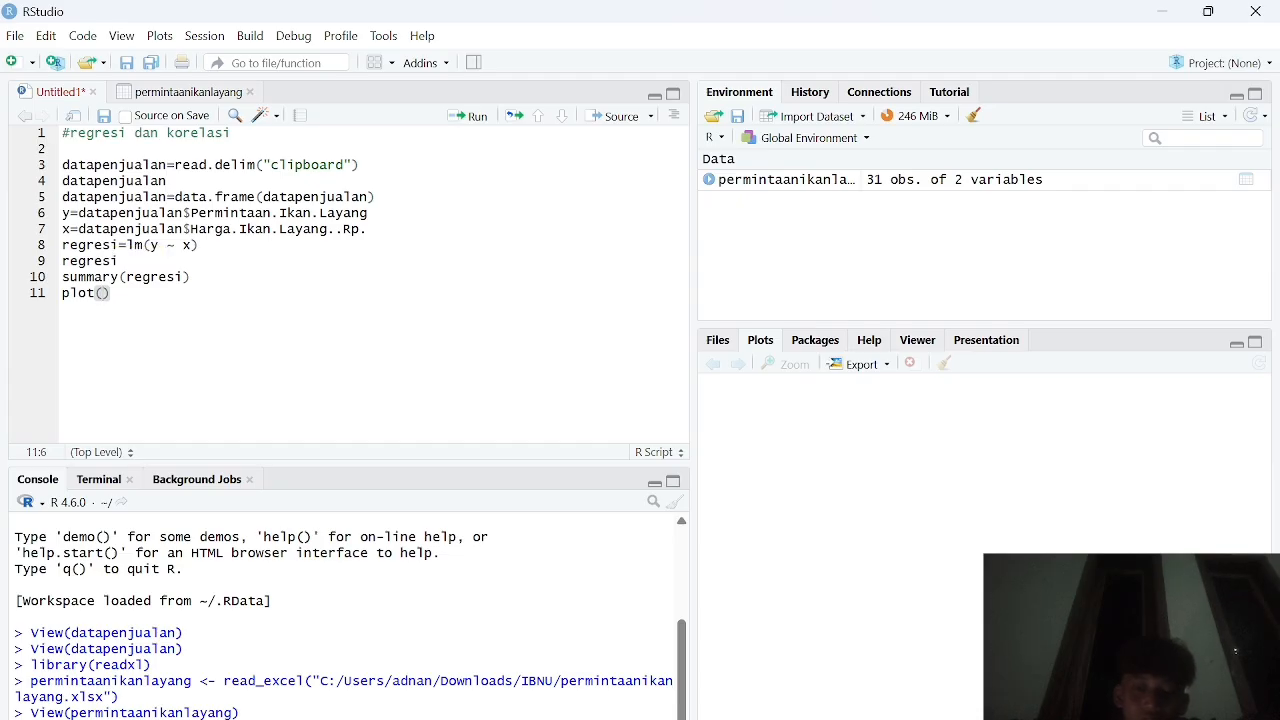
pyautogui.write('x,y')
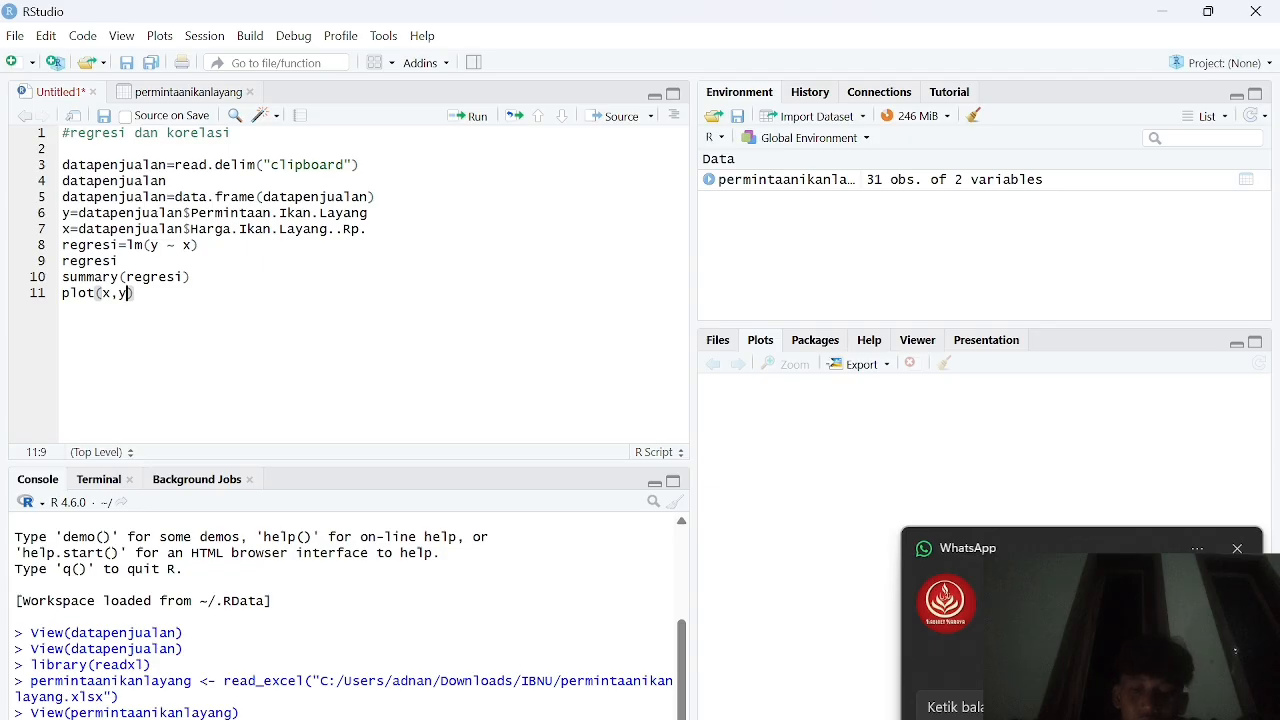
pyautogui.write(',xlab) ')
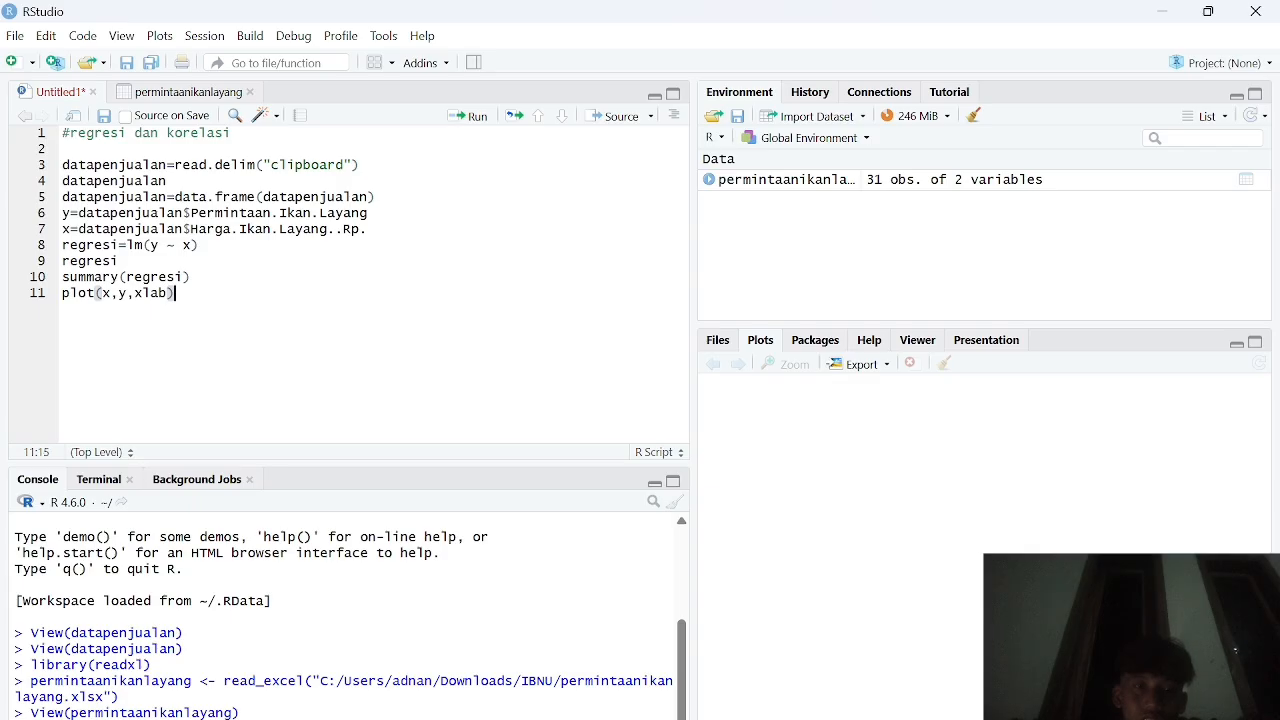
pyautogui.write('+')
pyautogui.press('BackSpace')
pyautogui.write('=')
pyautogui.write(' "h')
pyautogui.write('arga i')
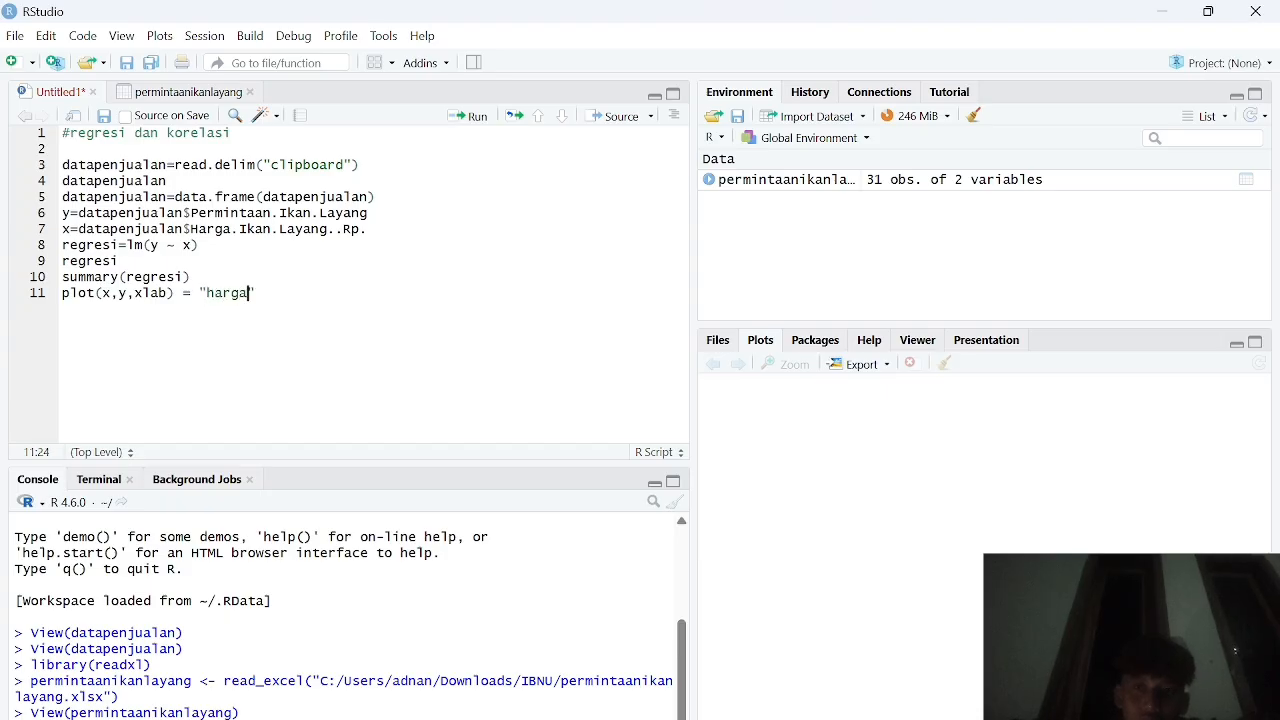
pyautogui.write('kan layang')
pyautogui.press('Right')
# Extend the plot line with ,ylab = "permintaan ikan layang") to label the y axis.
pyautogui.write(',ylab')
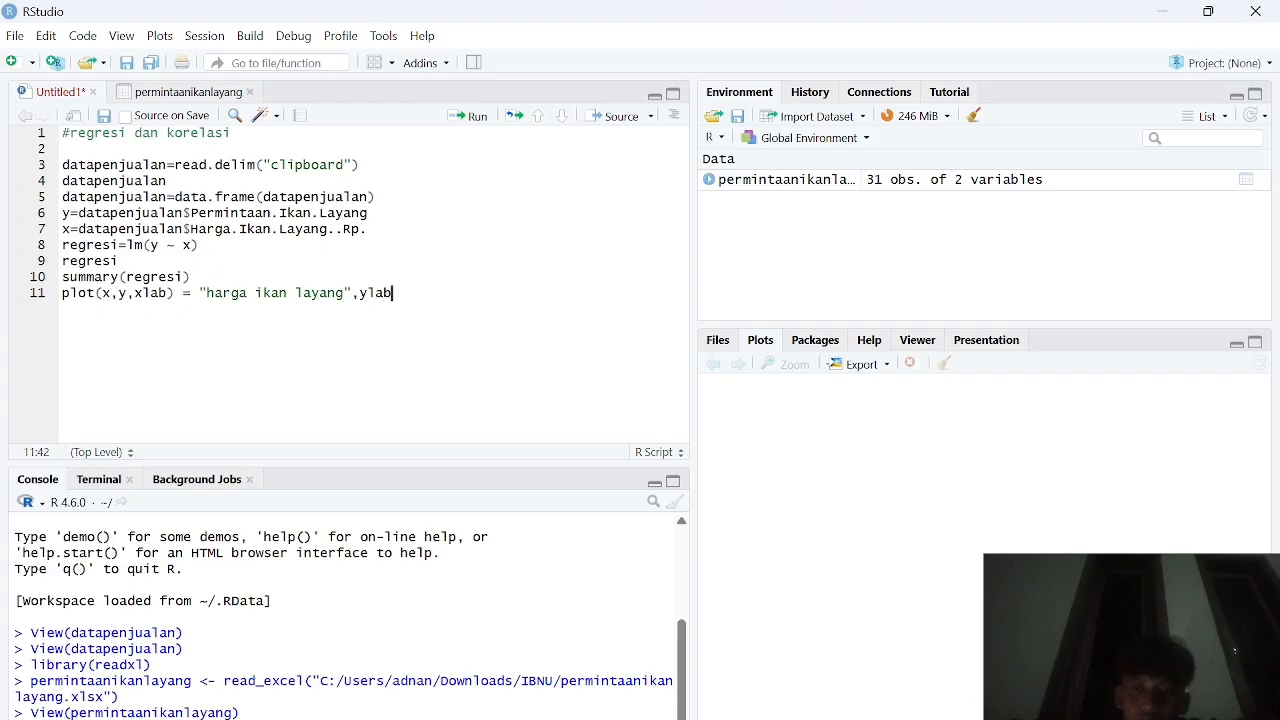
pyautogui.write(' +')
pyautogui.press('BackSpace')
pyautogui.write('=')
pyautogui.write(' "p')
pyautogui.write('er,')
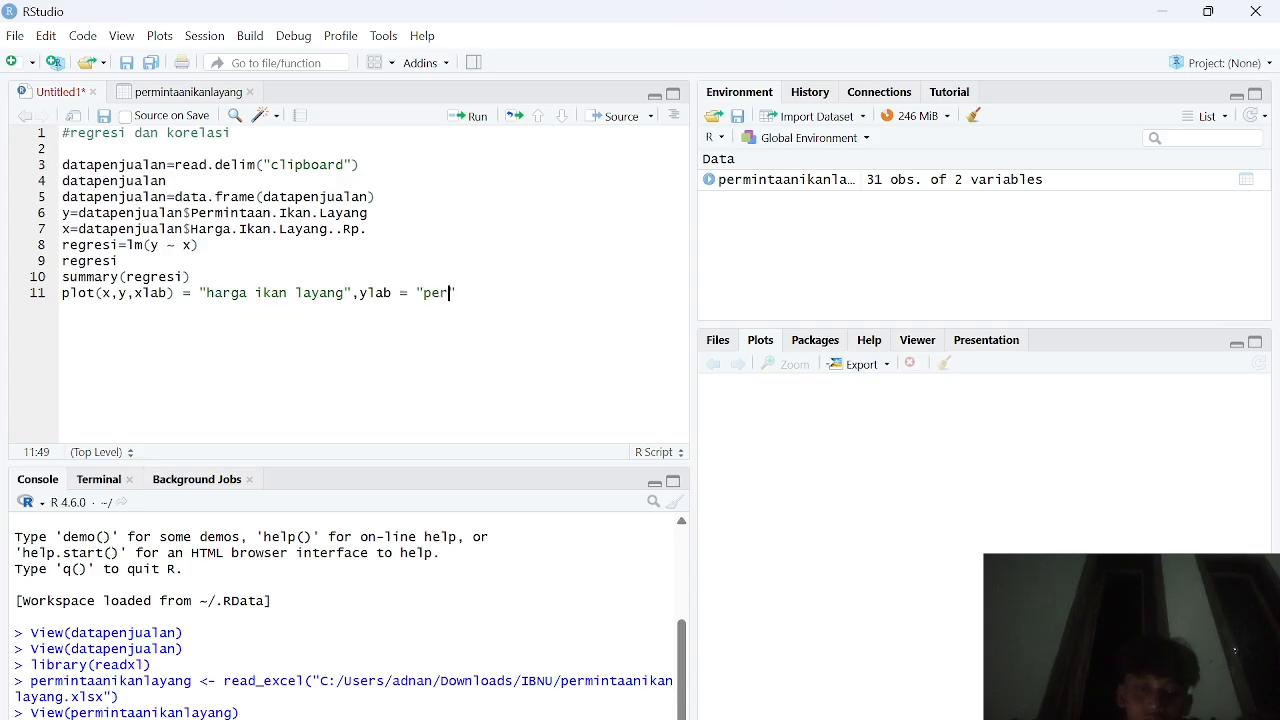
pyautogui.press('BackSpace')
pyautogui.write('mint')
pyautogui.write('aan ik')
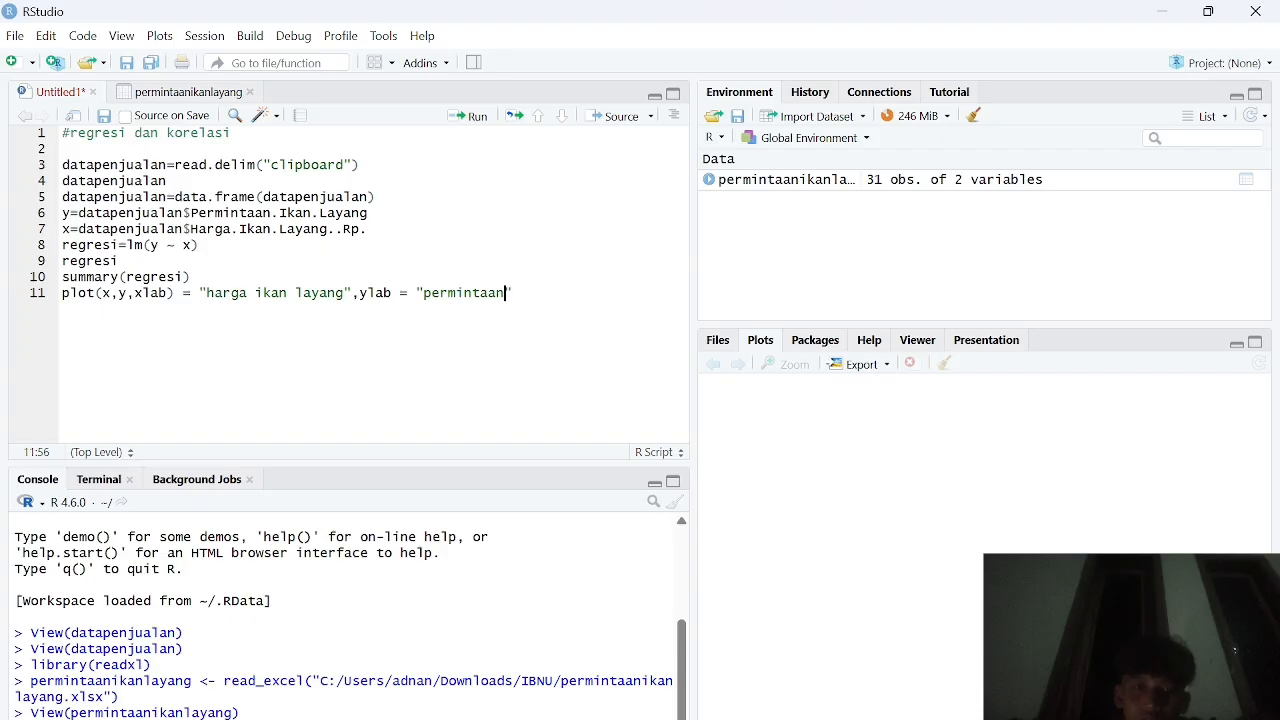
pyautogui.write('an layang')
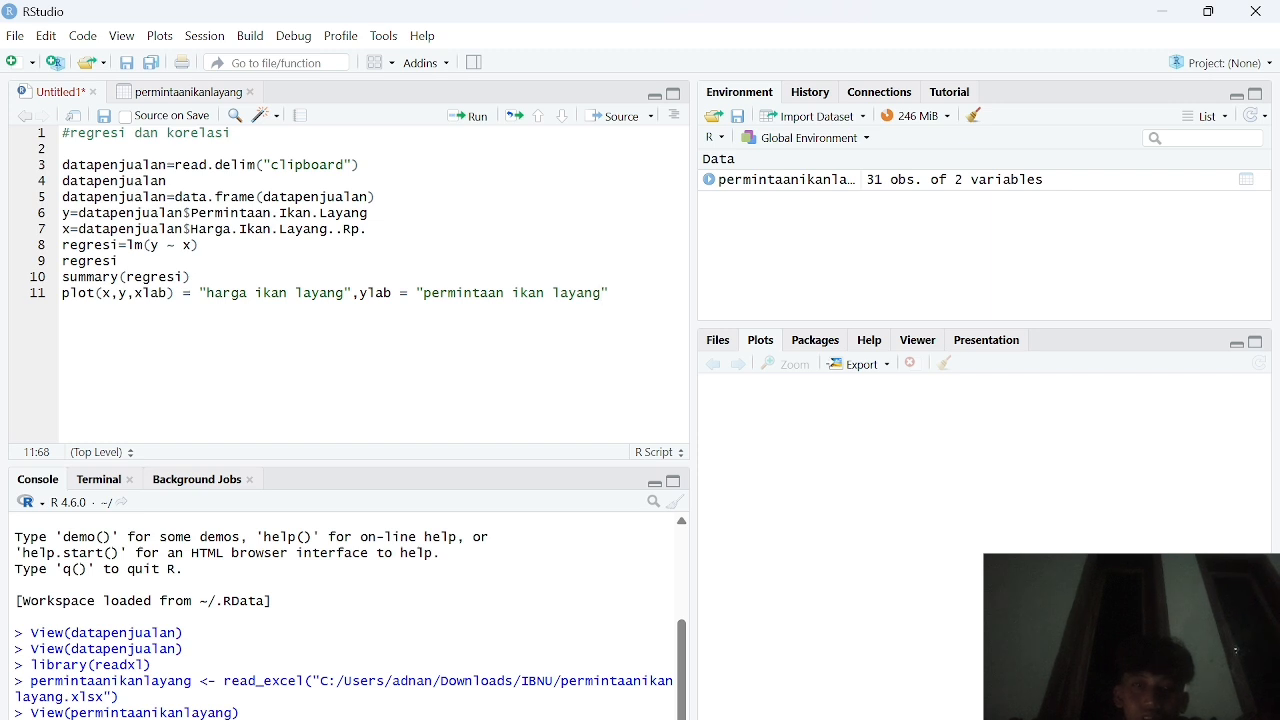
pyautogui.write(')')
# Add the code line abline(regresi) below the plot line to draw the regression line.
pyautogui.press('Return')
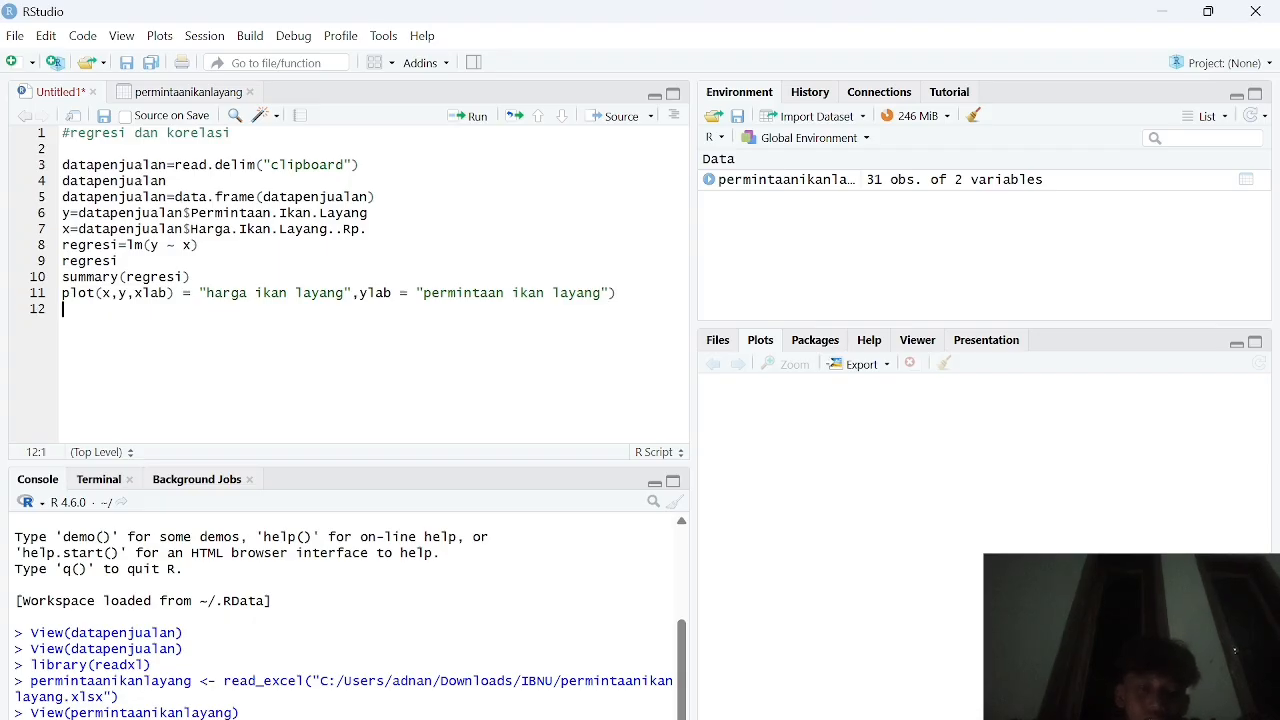
pyautogui.write('abli')
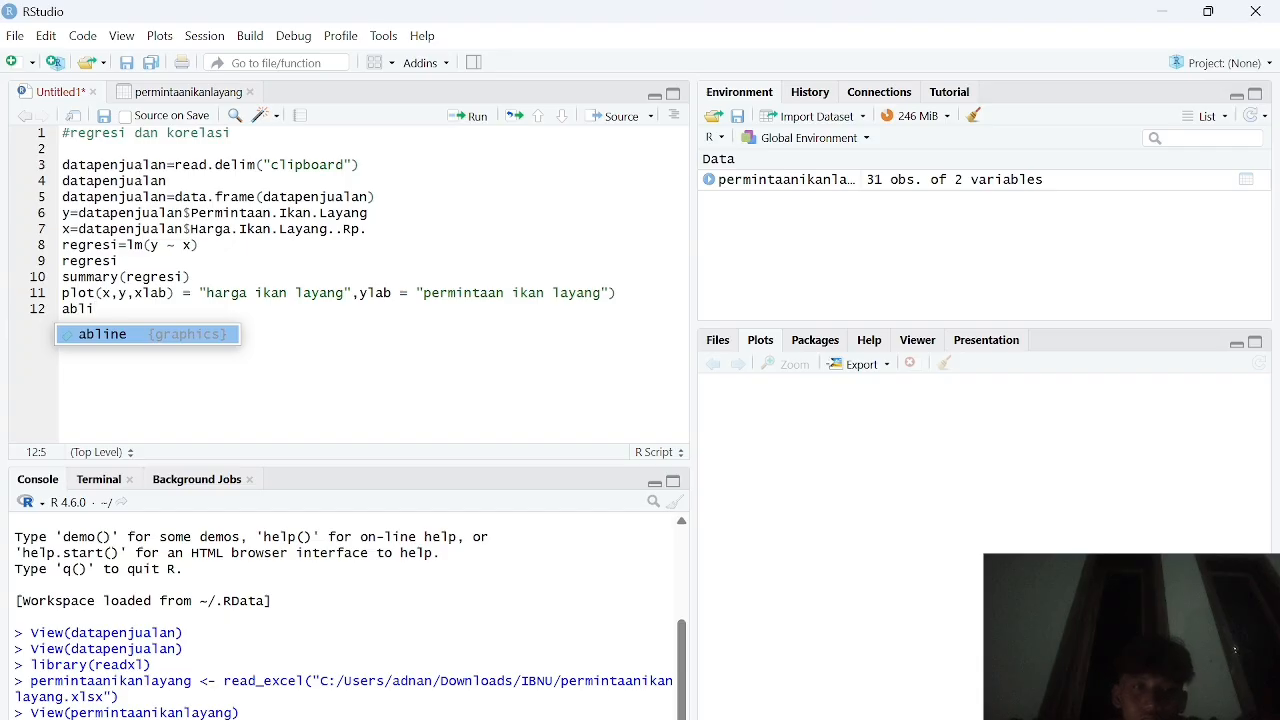
pyautogui.press('Tab')
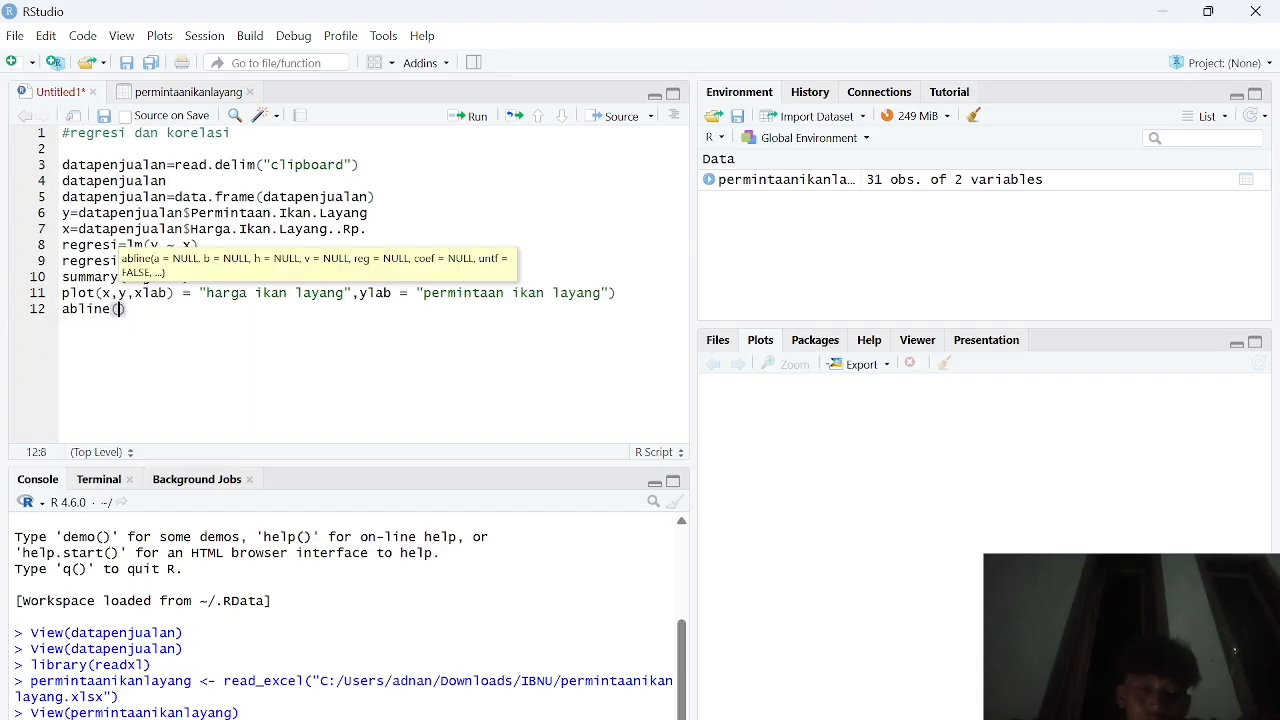
pyautogui.write('regres')
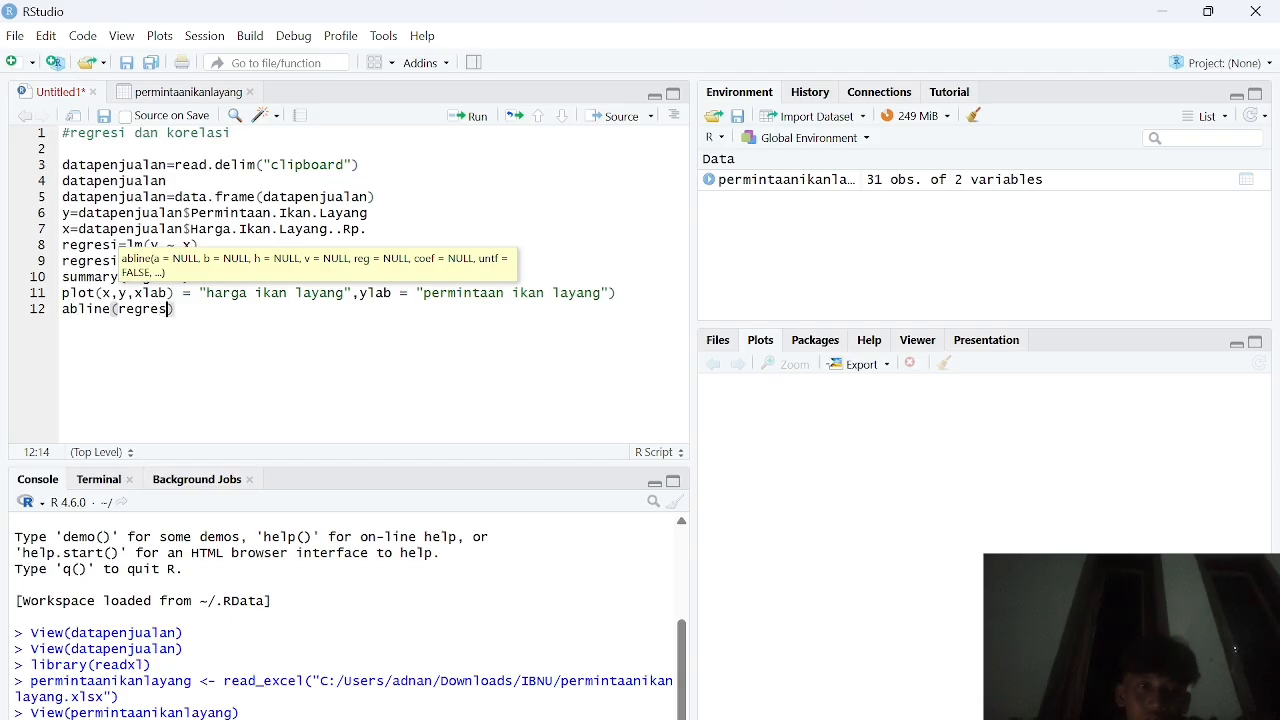
pyautogui.write('i')
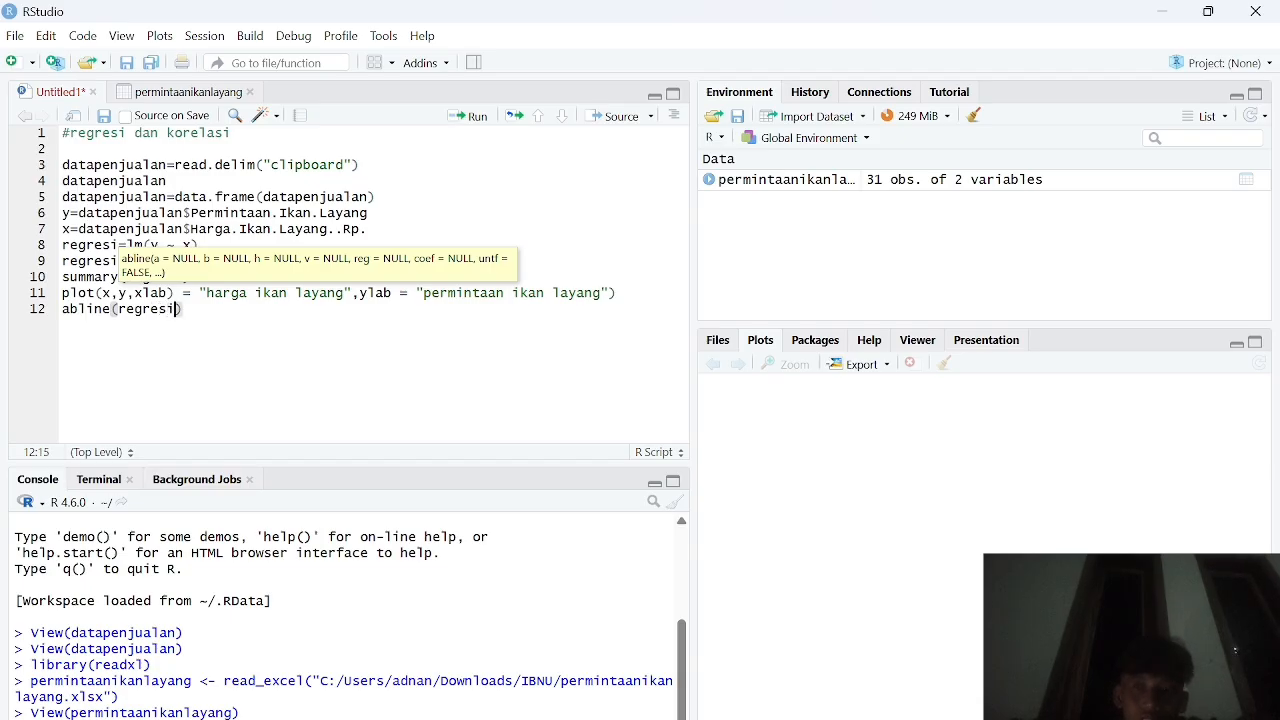
pyautogui.write(')')
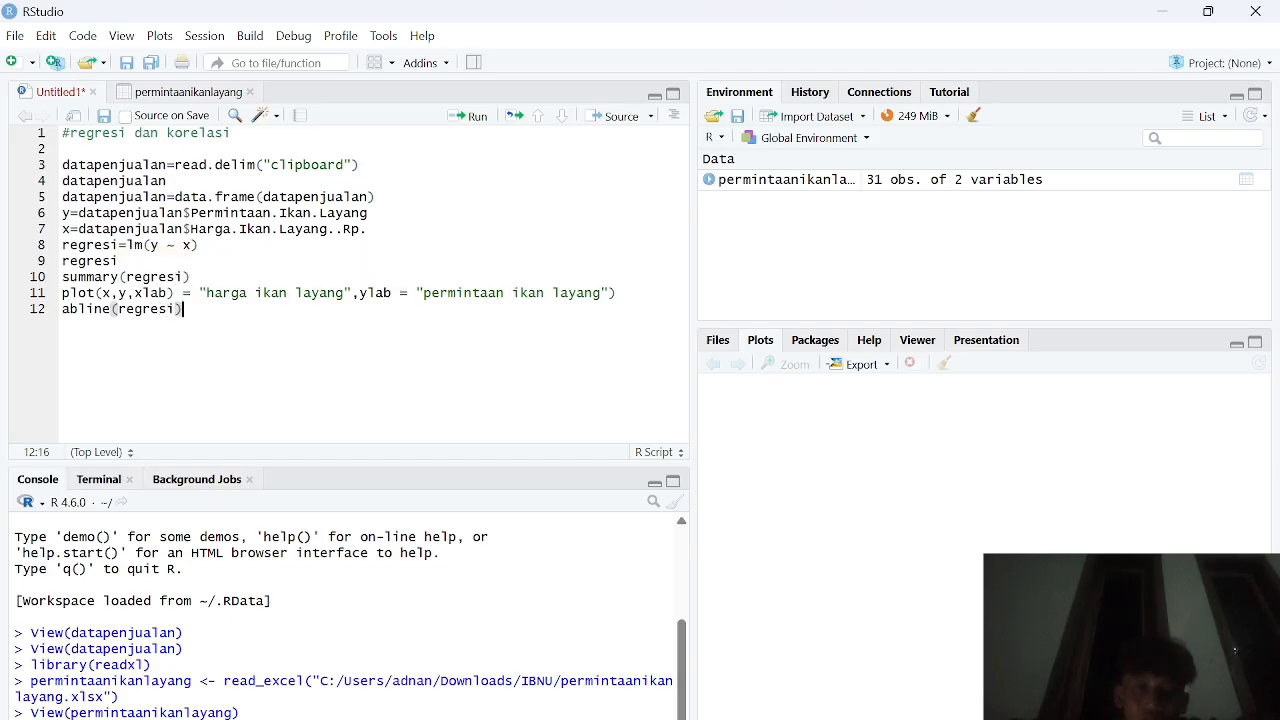
# Add the code line cor(x,y) below the abline line to compute the correlation.
pyautogui.press('Return')
pyautogui.write('cor')
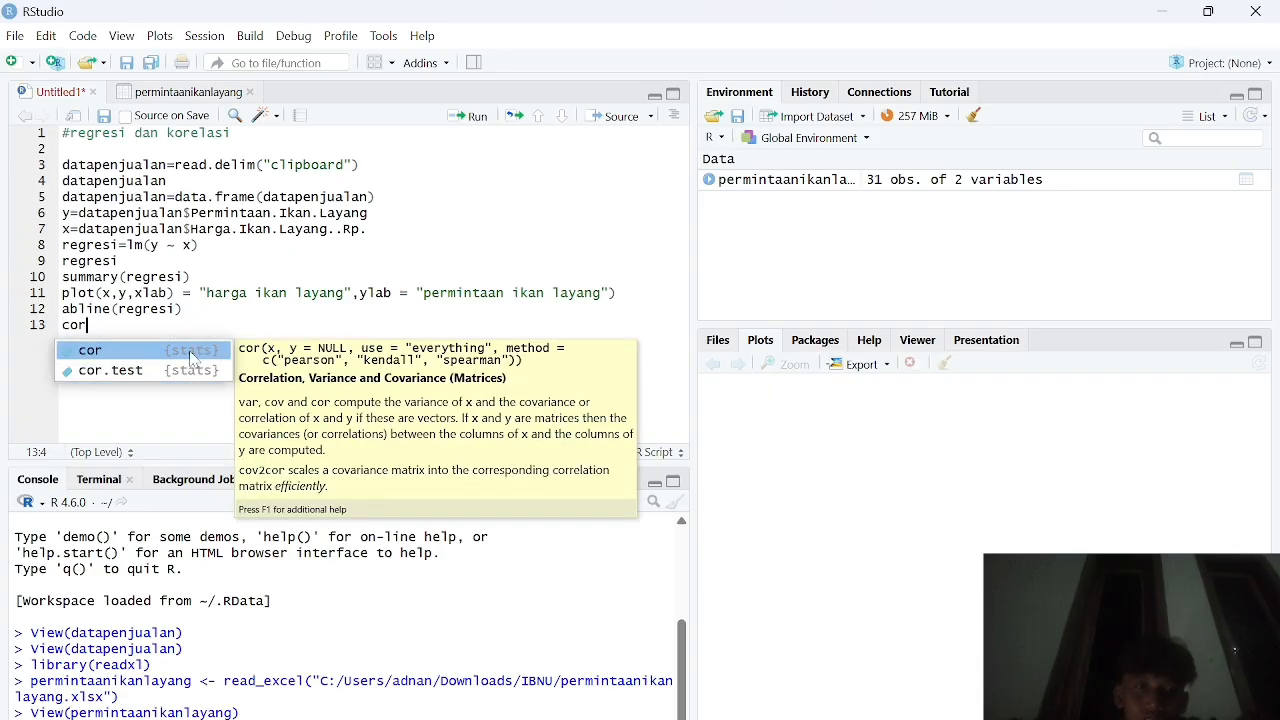
pyautogui.write('(')
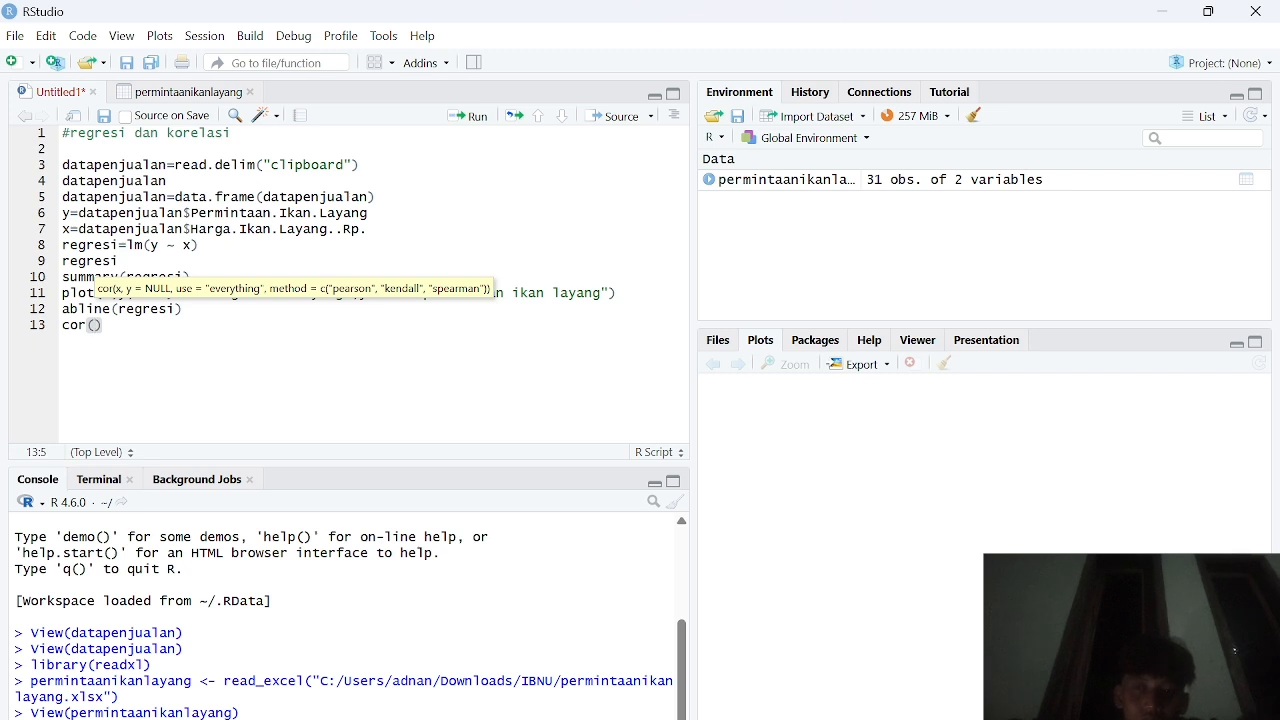
pyautogui.write('x,y)')
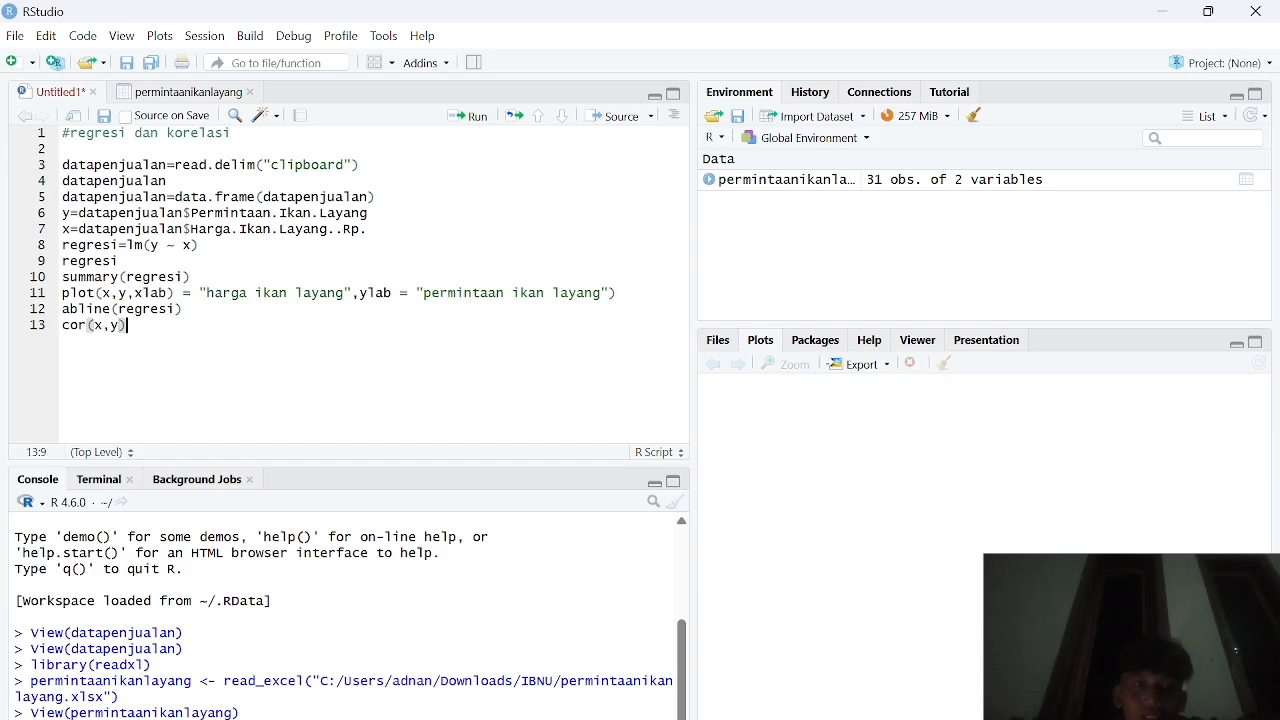
pyautogui.press('Return')
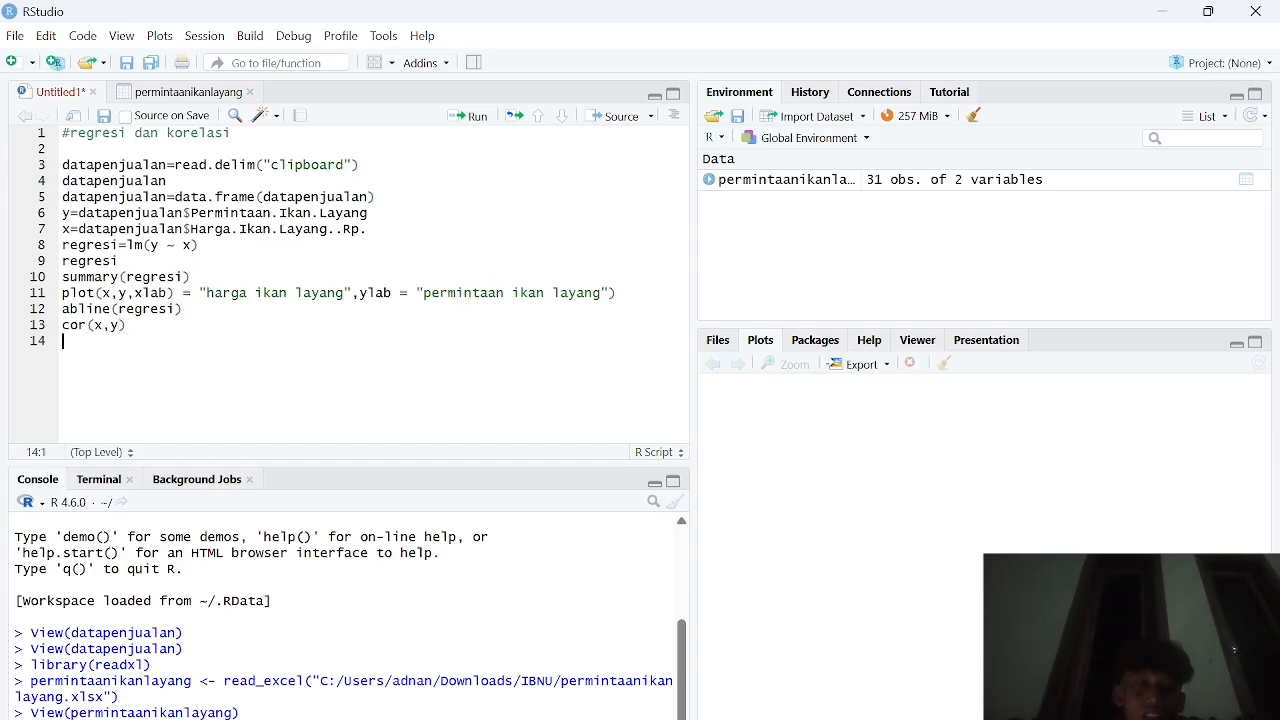
# Switch to Excel and open the recent workbook permintaanikanlayang.xlsx.
pyautogui.press('super')
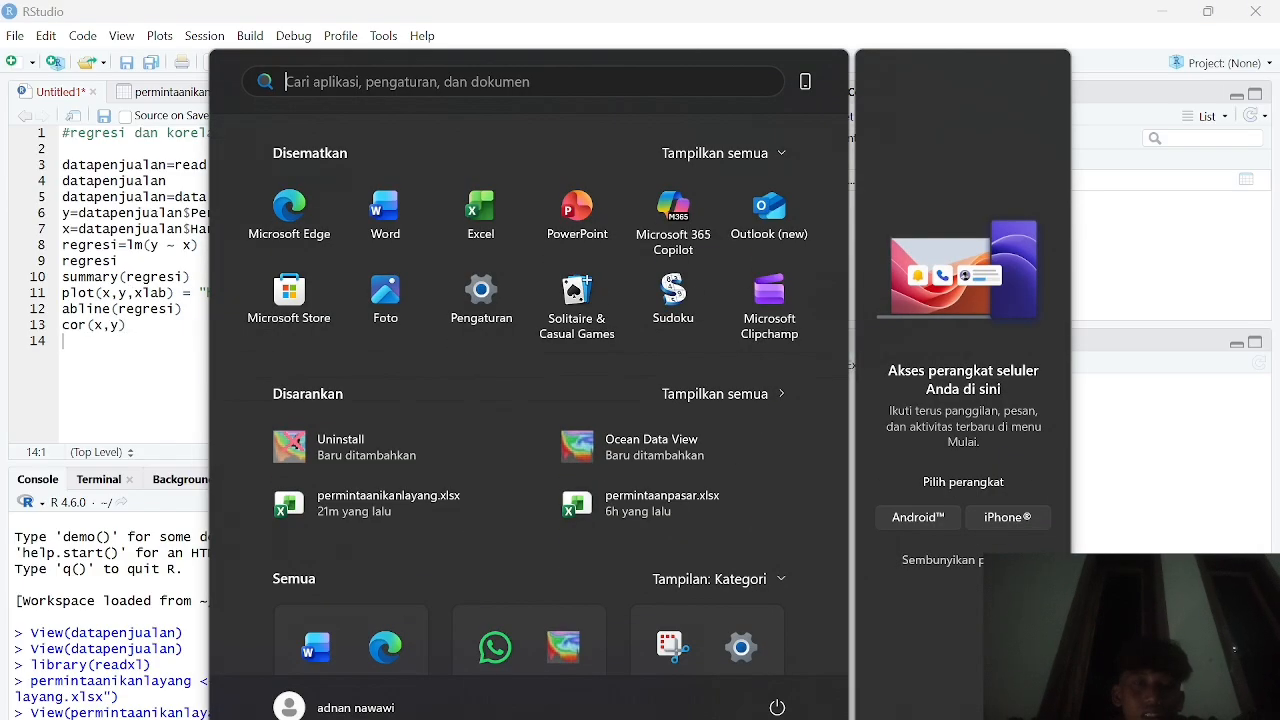
pyautogui.click(491, 196)
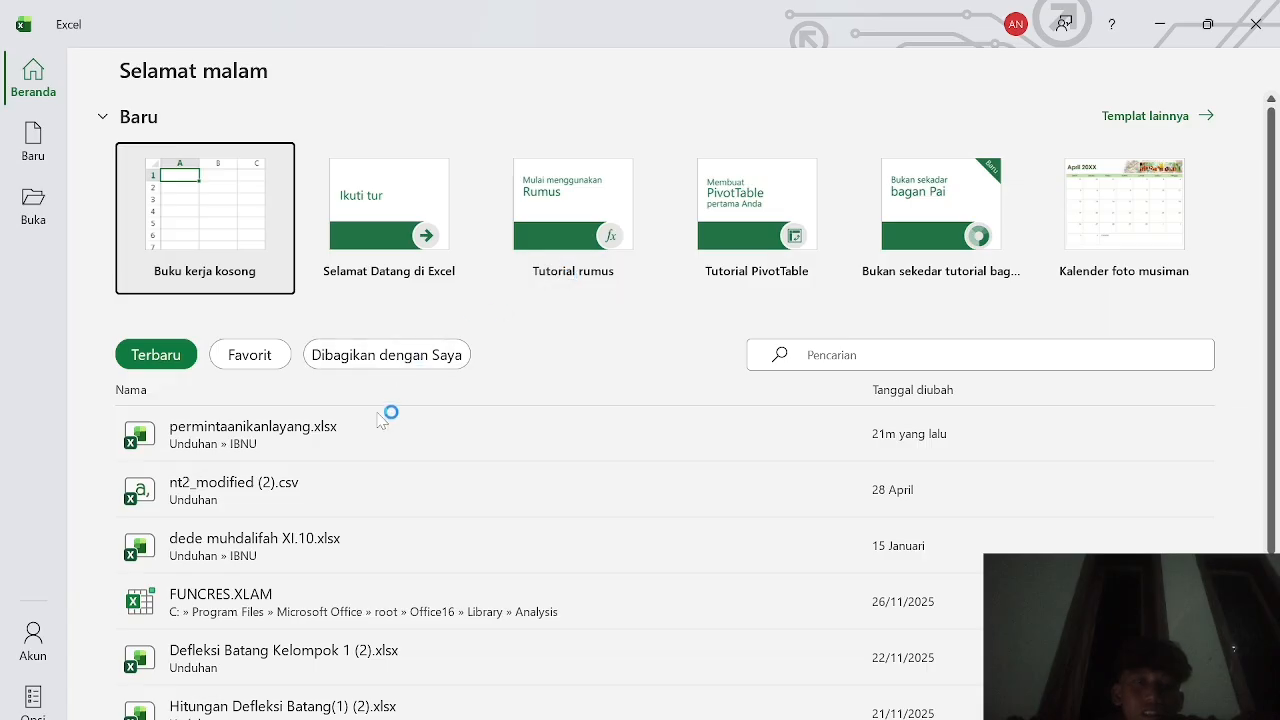
pyautogui.click(378, 428)
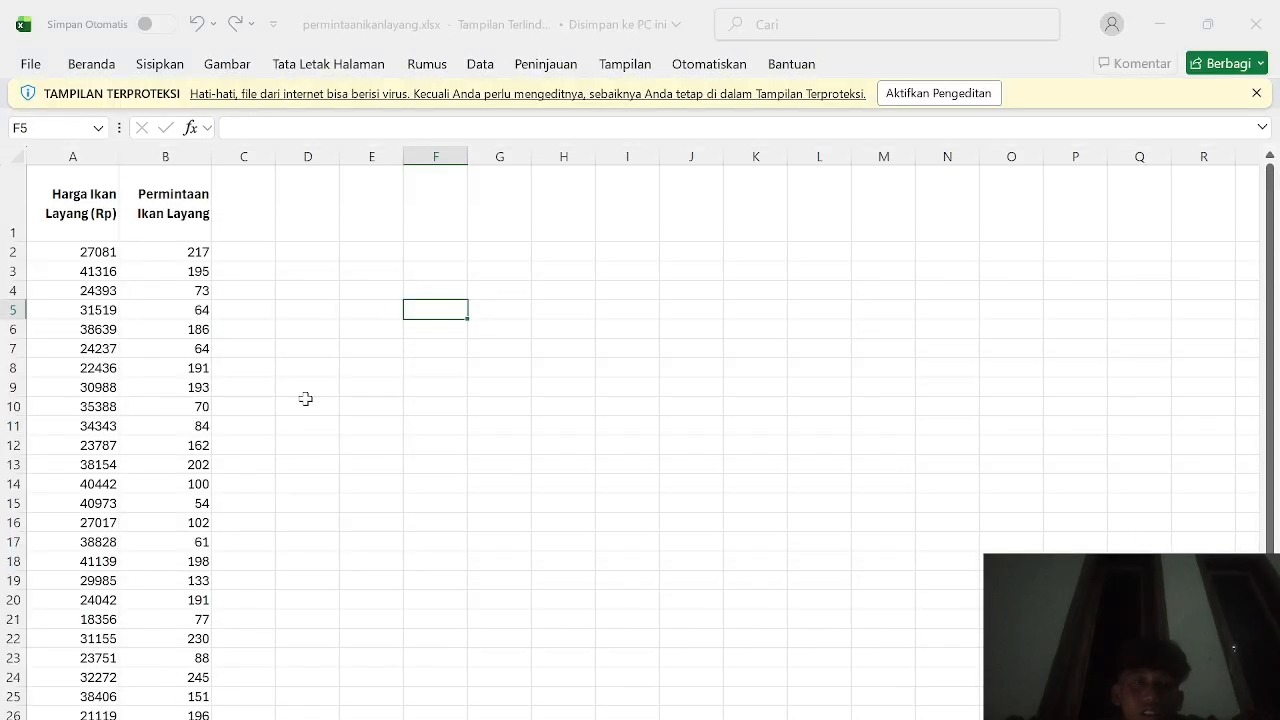
# Copy the whole price and demand table, A1:B32, including its headers.
pyautogui.click(94, 213)
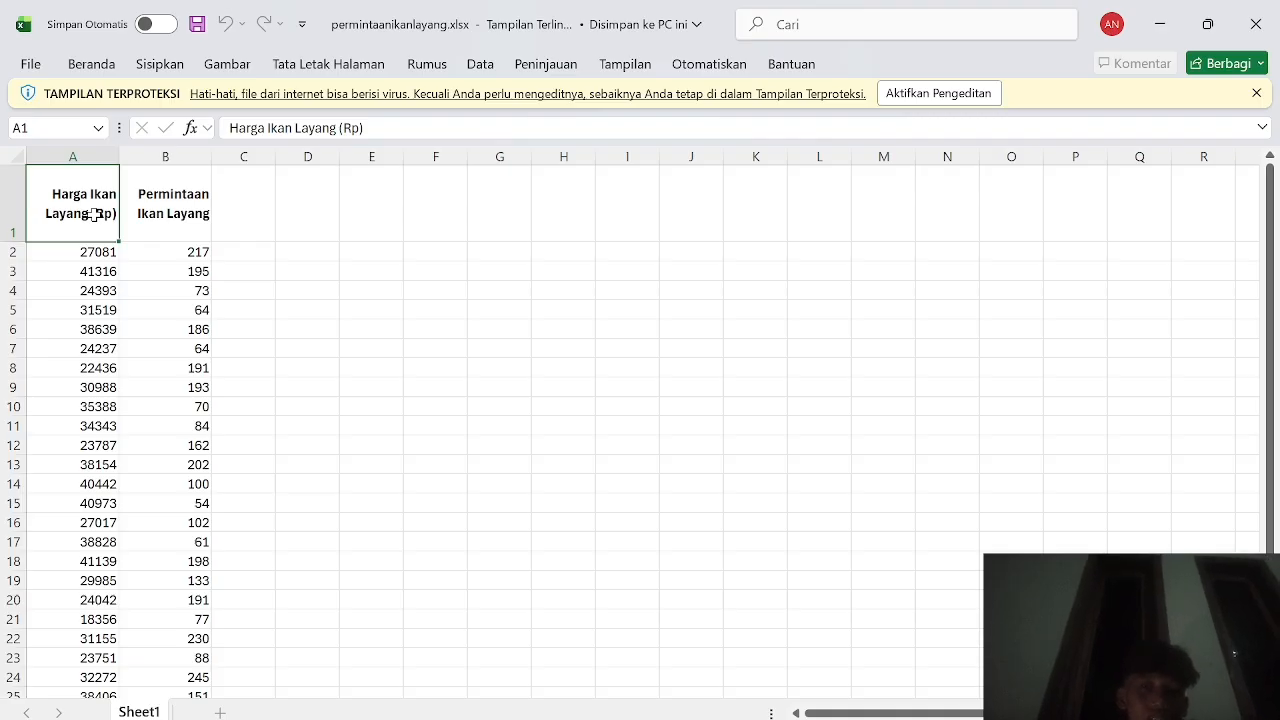
pyautogui.hotkey('ctrl', 'shift', 'End')
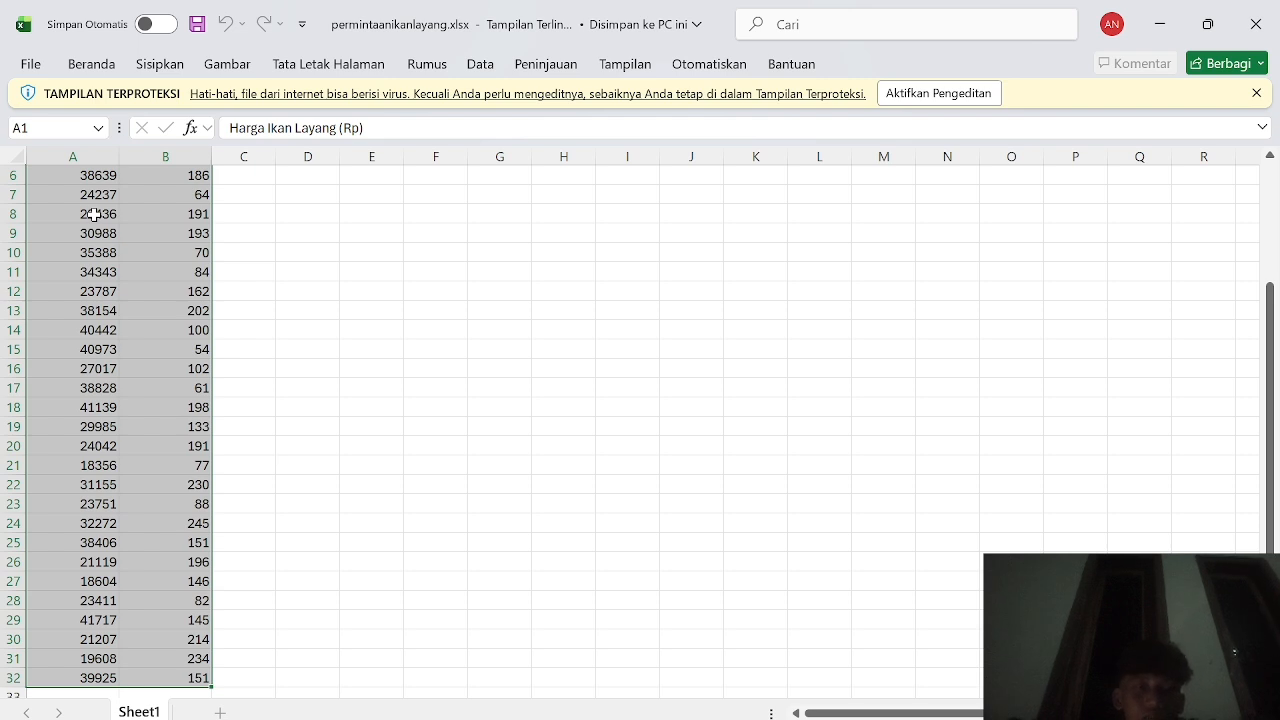
pyautogui.hotkey('ctrl', 'c')
# Switch back to RStudio and run the entire script on the copied data.
pyautogui.press('super+d')
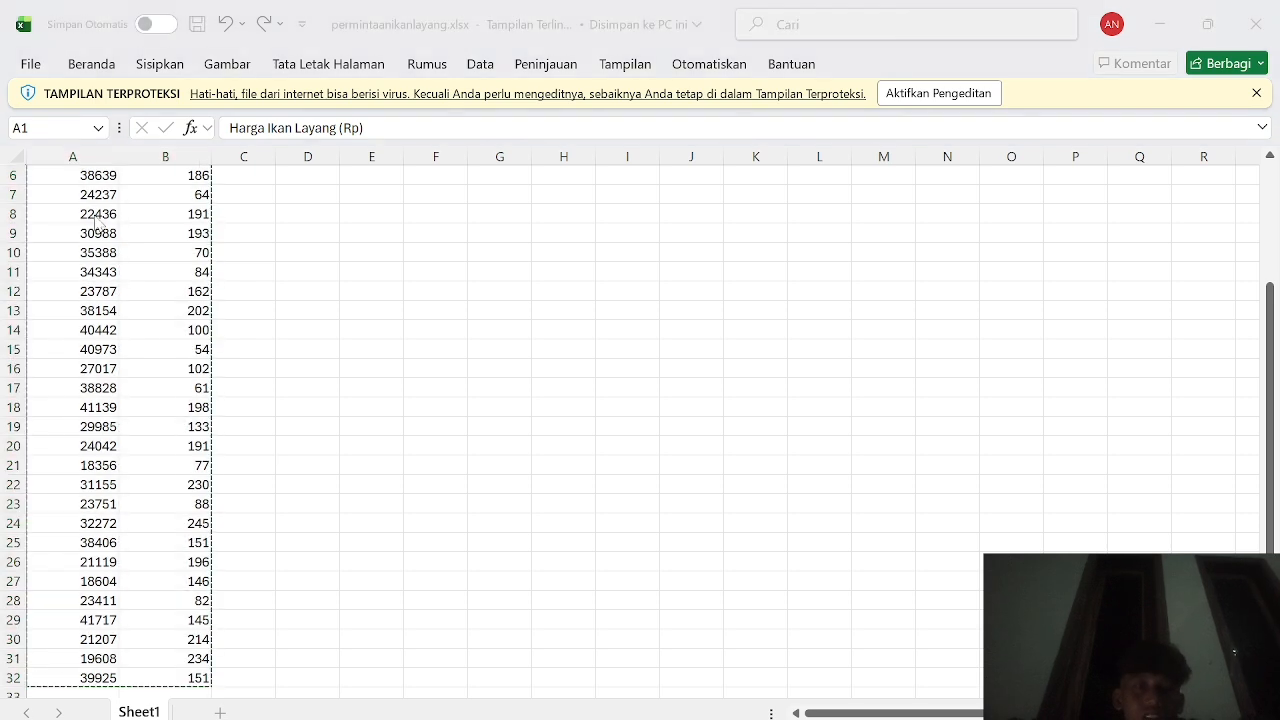
pyautogui.press('super+Tab')
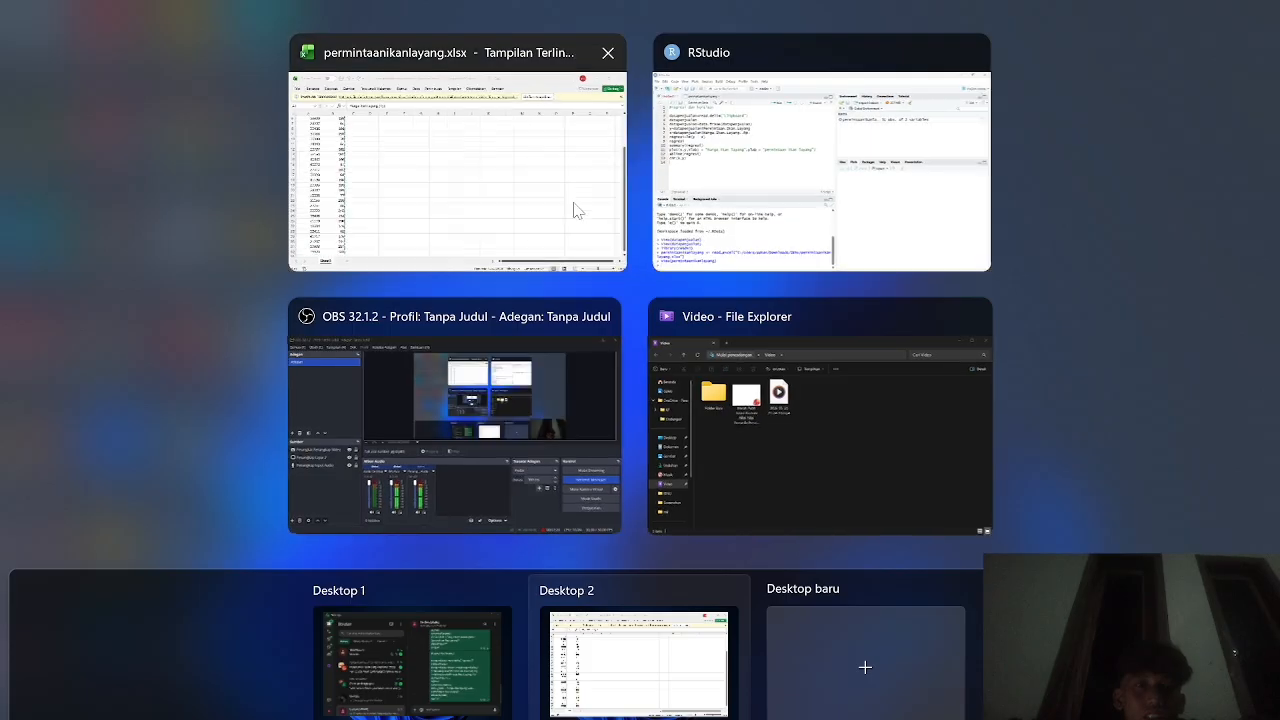
pyautogui.click(869, 201)
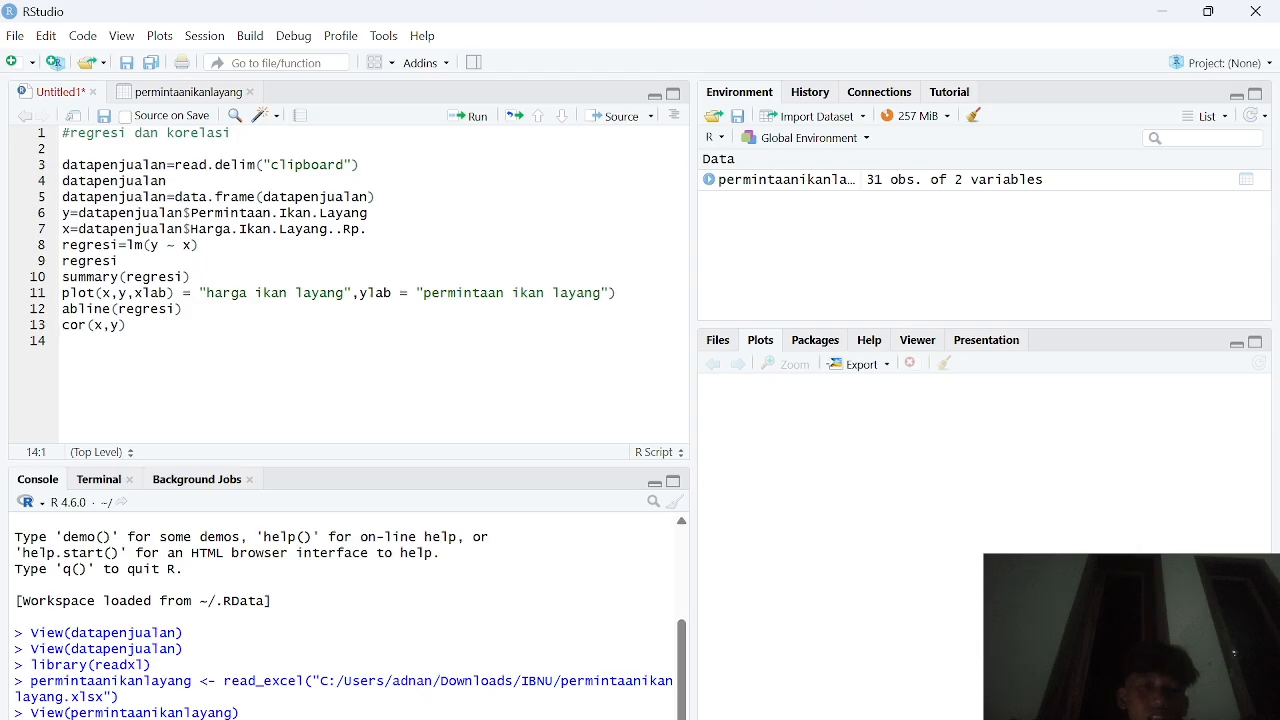
pyautogui.hotkey('ctrl', 'a')
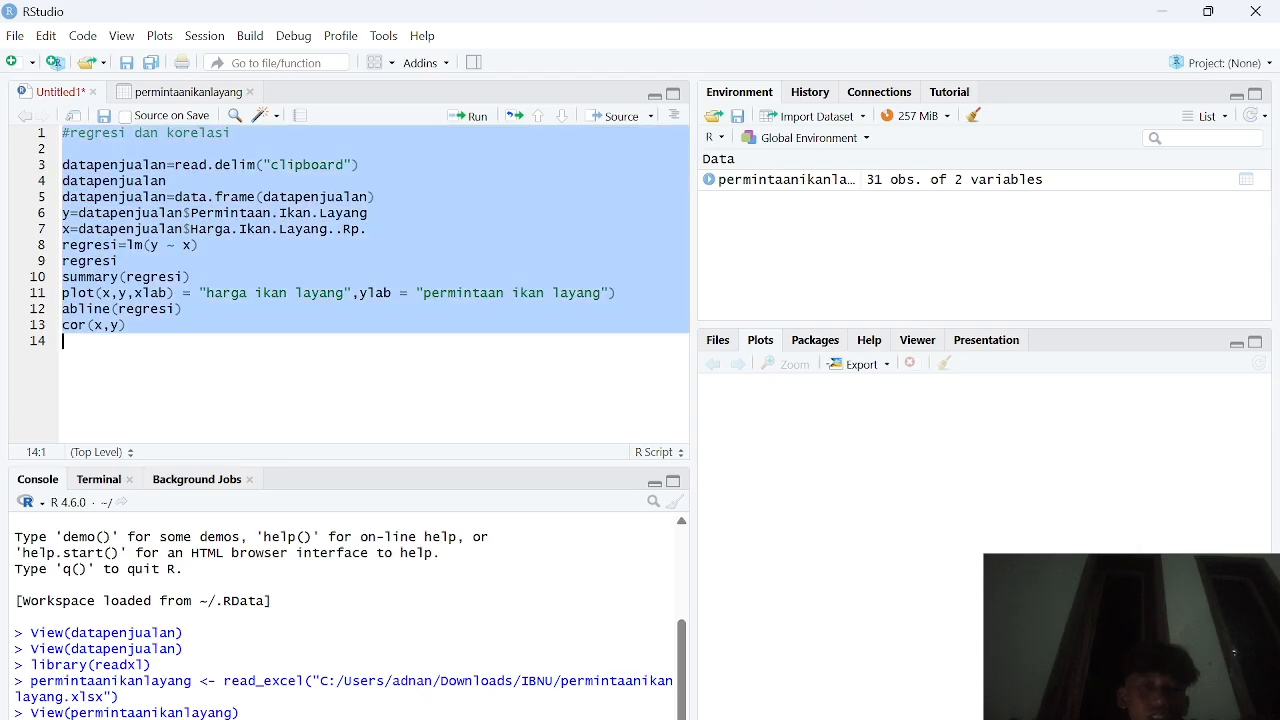
pyautogui.click(473, 118)
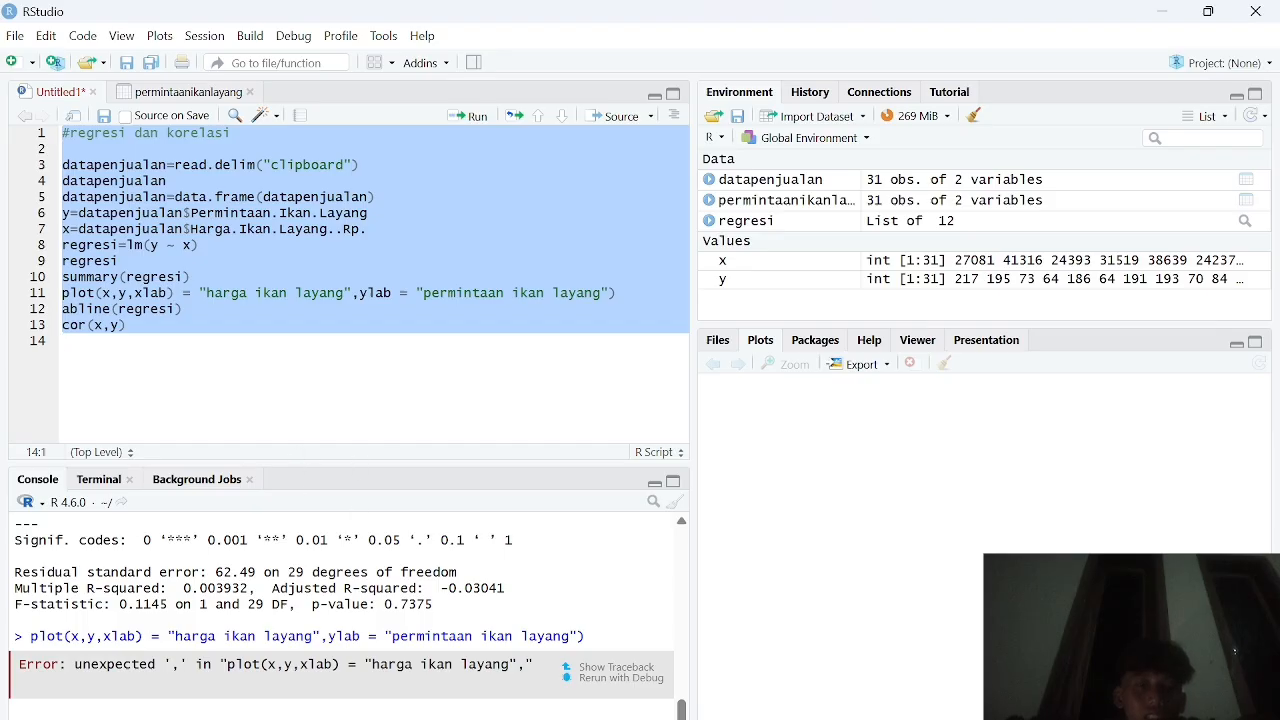
# Delete everything after the function name plot on line 11 of the script.
pyautogui.scroll(2, 340, 610)
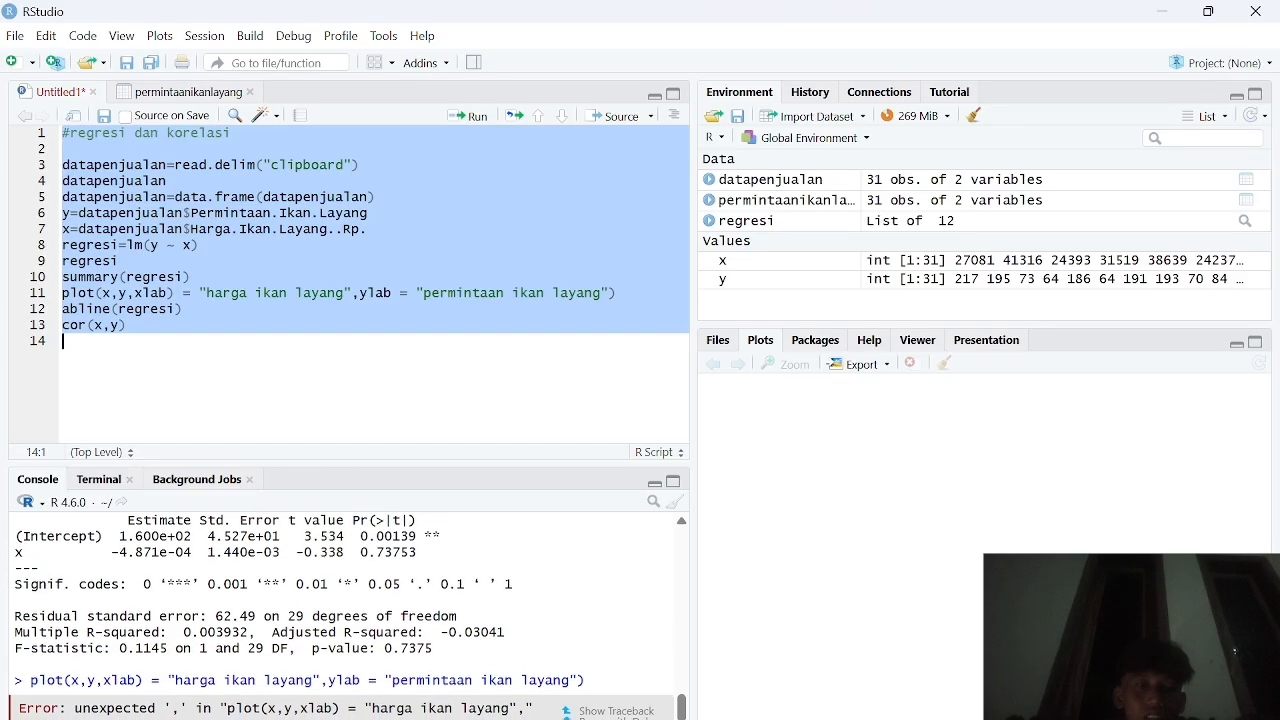
pyautogui.click(135, 293)
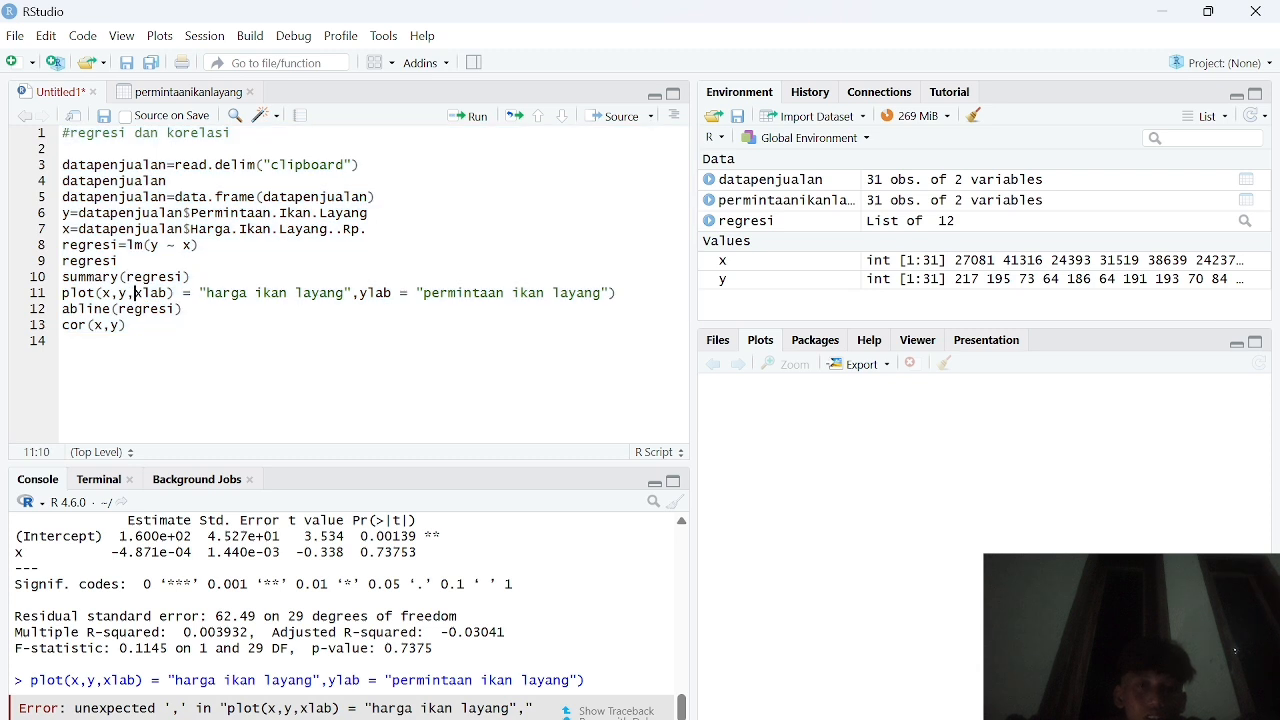
pyautogui.press('BackSpace')
pyautogui.press('BackSpace')
pyautogui.press('BackSpace')
pyautogui.press('BackSpace')
pyautogui.press('BackSpace')
pyautogui.press('BackSpace')
pyautogui.press('BackSpace')
pyautogui.press('BackSpace')
pyautogui.press('BackSpace')
pyautogui.press('BackSpace')
pyautogui.press('BackSpace')
pyautogui.press('BackSpace')
pyautogui.press('BackSpace')
pyautogui.press('BackSpace')
pyautogui.press('BackSpace')
pyautogui.press('BackSpace')
pyautogui.press('BackSpace')
pyautogui.press('BackSpace')
pyautogui.press('BackSpace')
pyautogui.press('BackSpace')
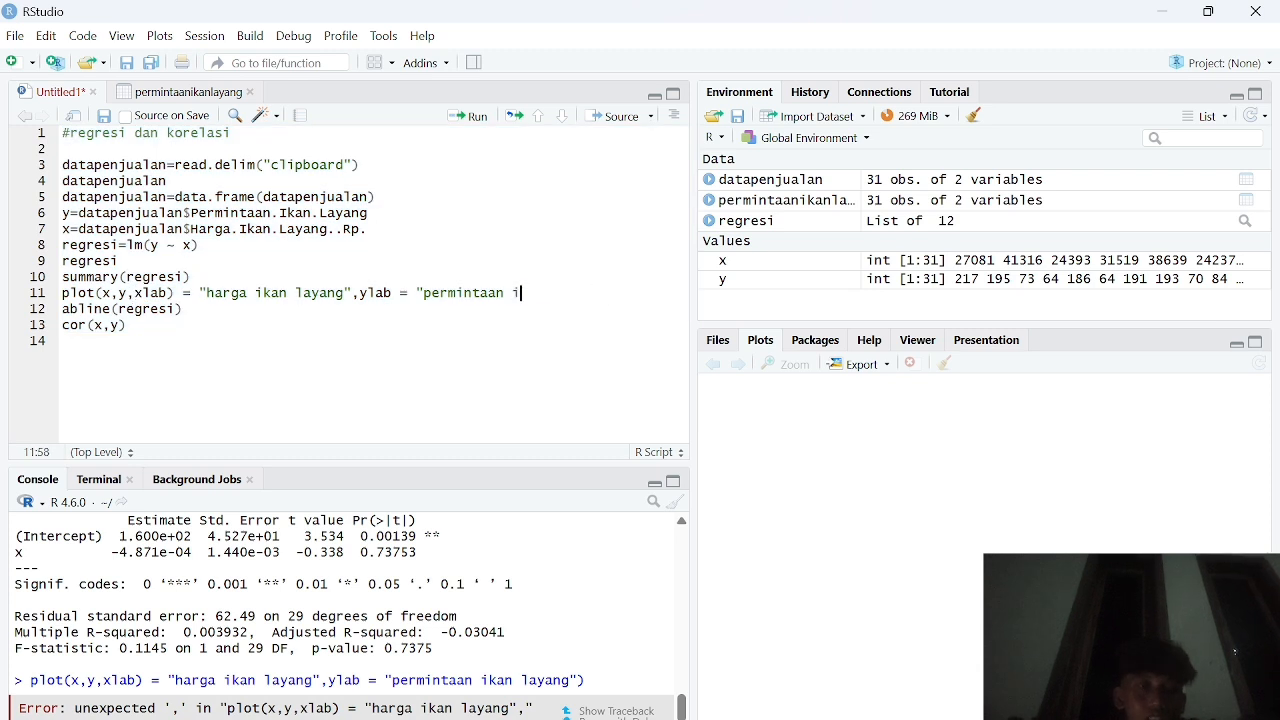
pyautogui.press('BackSpace')
pyautogui.press('BackSpace')
pyautogui.press('BackSpace')
pyautogui.press('BackSpace')
pyautogui.press('BackSpace')
pyautogui.press('BackSpace')
pyautogui.press('BackSpace')
pyautogui.press('BackSpace')
pyautogui.press('BackSpace')
pyautogui.press('BackSpace')
pyautogui.press('BackSpace')
pyautogui.press('BackSpace')
pyautogui.press('BackSpace')
pyautogui.press('BackSpace')
pyautogui.press('BackSpace')
pyautogui.press('BackSpace')
pyautogui.press('BackSpace')
pyautogui.press('BackSpace')
pyautogui.press('BackSpace')
pyautogui.press('BackSpace')
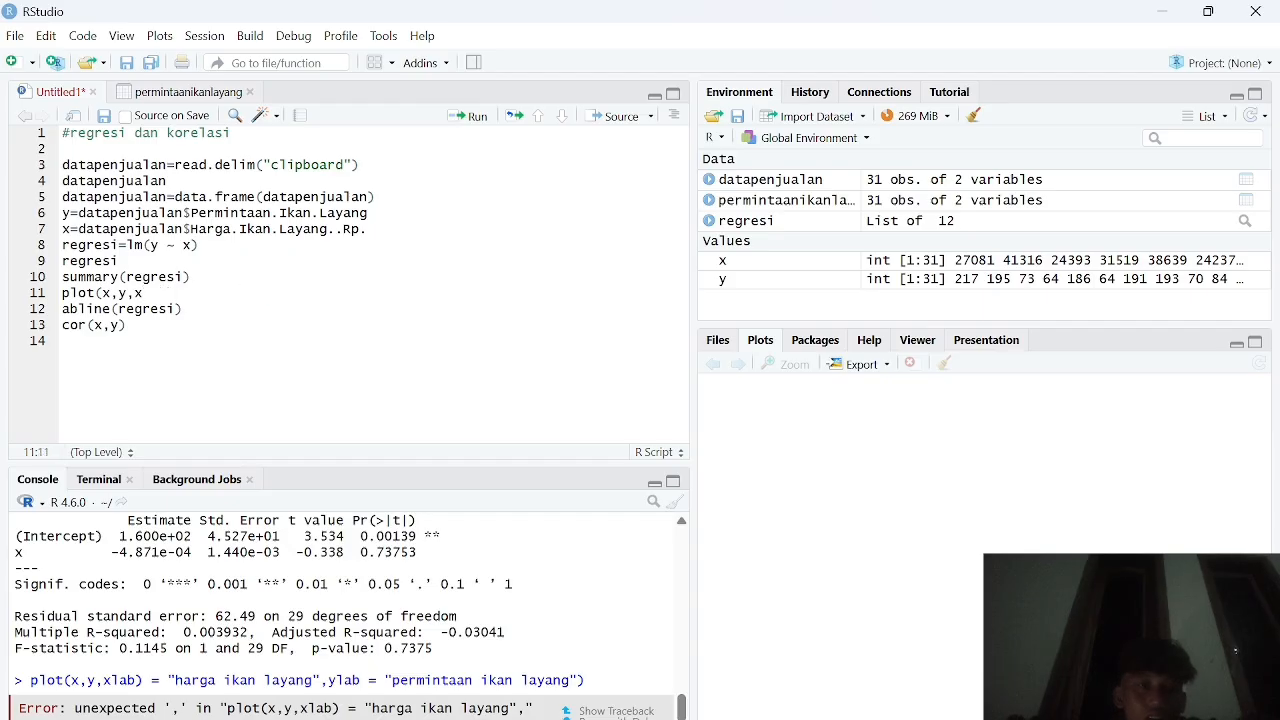
pyautogui.press('BackSpace')
pyautogui.press('BackSpace')
pyautogui.press('BackSpace')
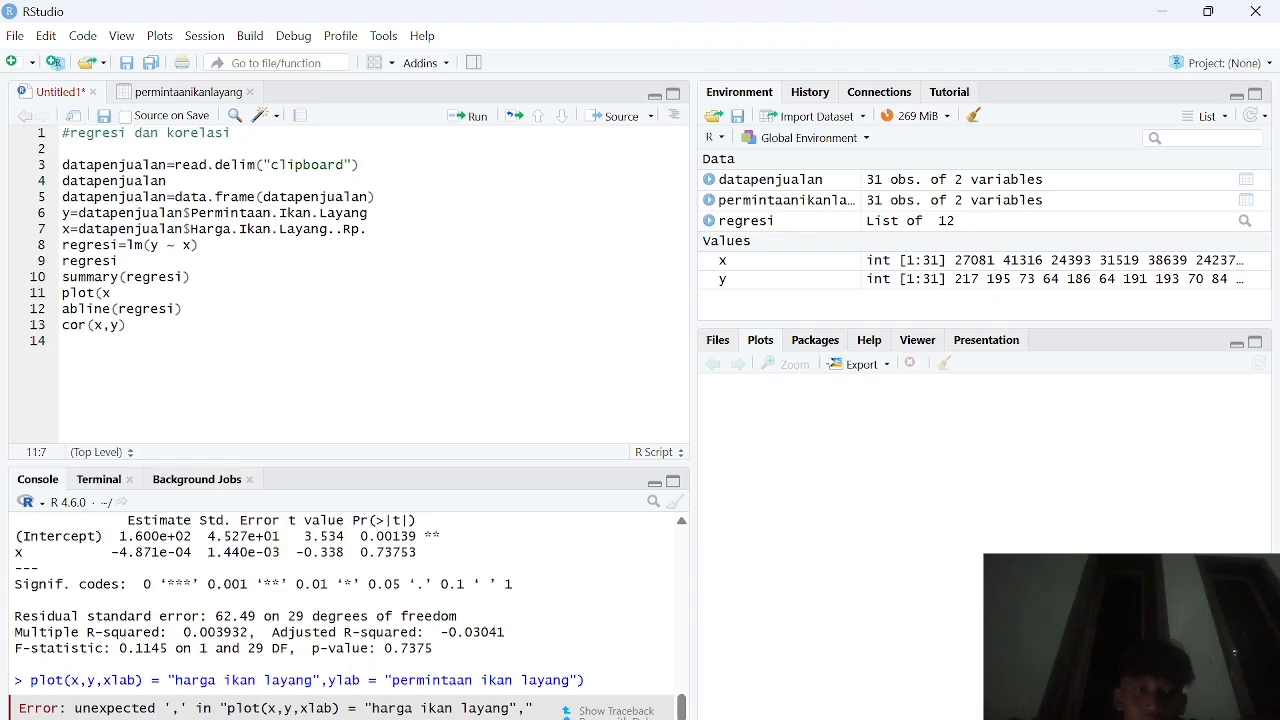
pyautogui.press('BackSpace')
pyautogui.press('BackSpace')
# Give the plot call on line 11 the arguments x,y and xlab = "harga ikan layang", keeping xlab inside the parentheses.
pyautogui.write('(')
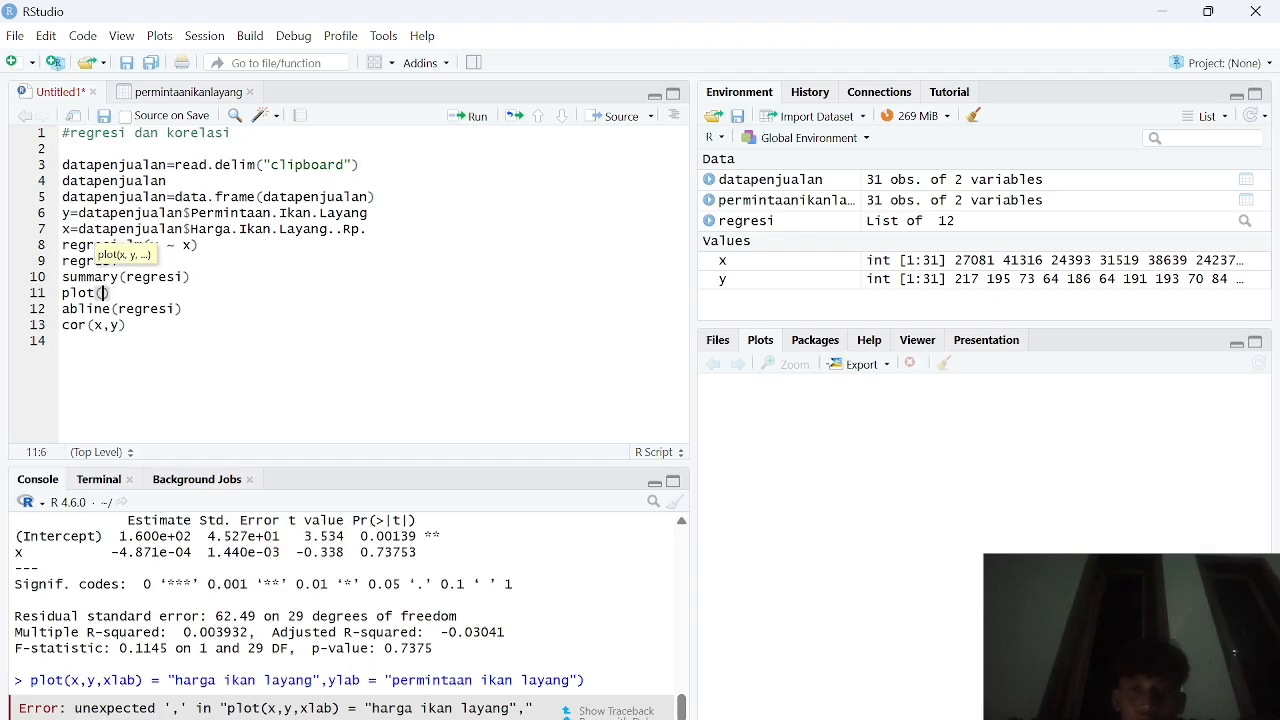
pyautogui.write('x,y')
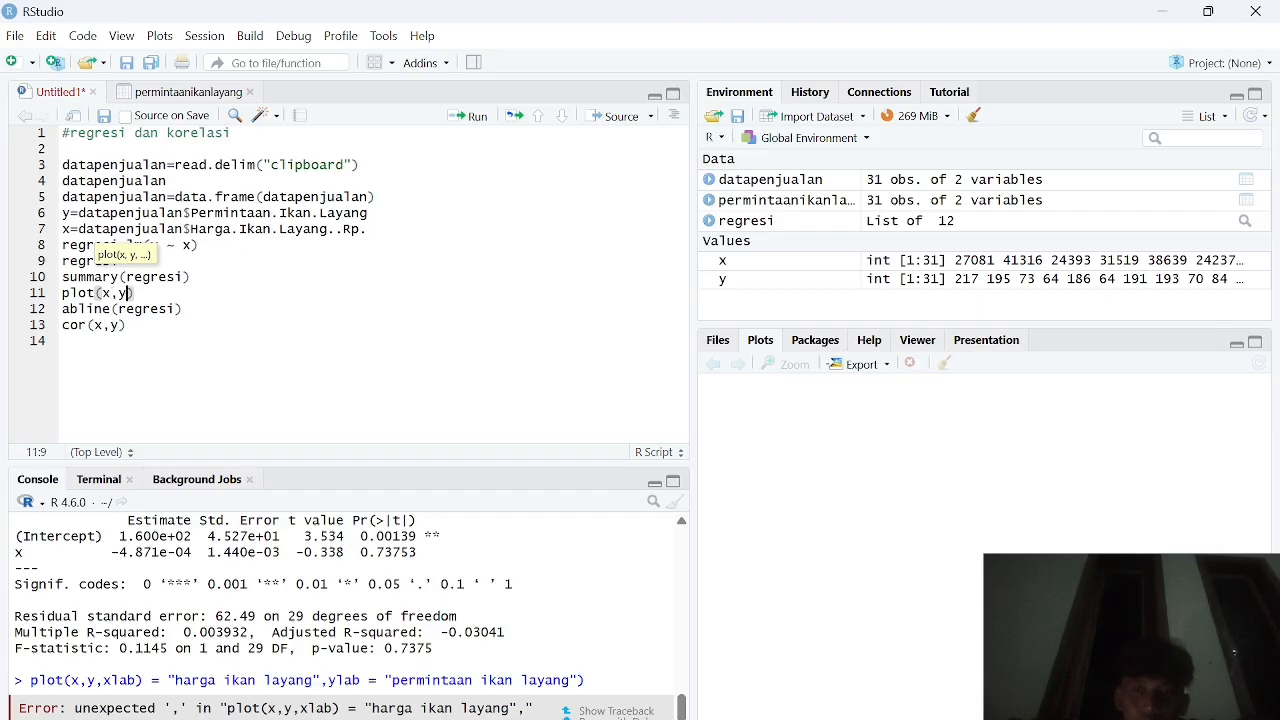
pyautogui.write(',')
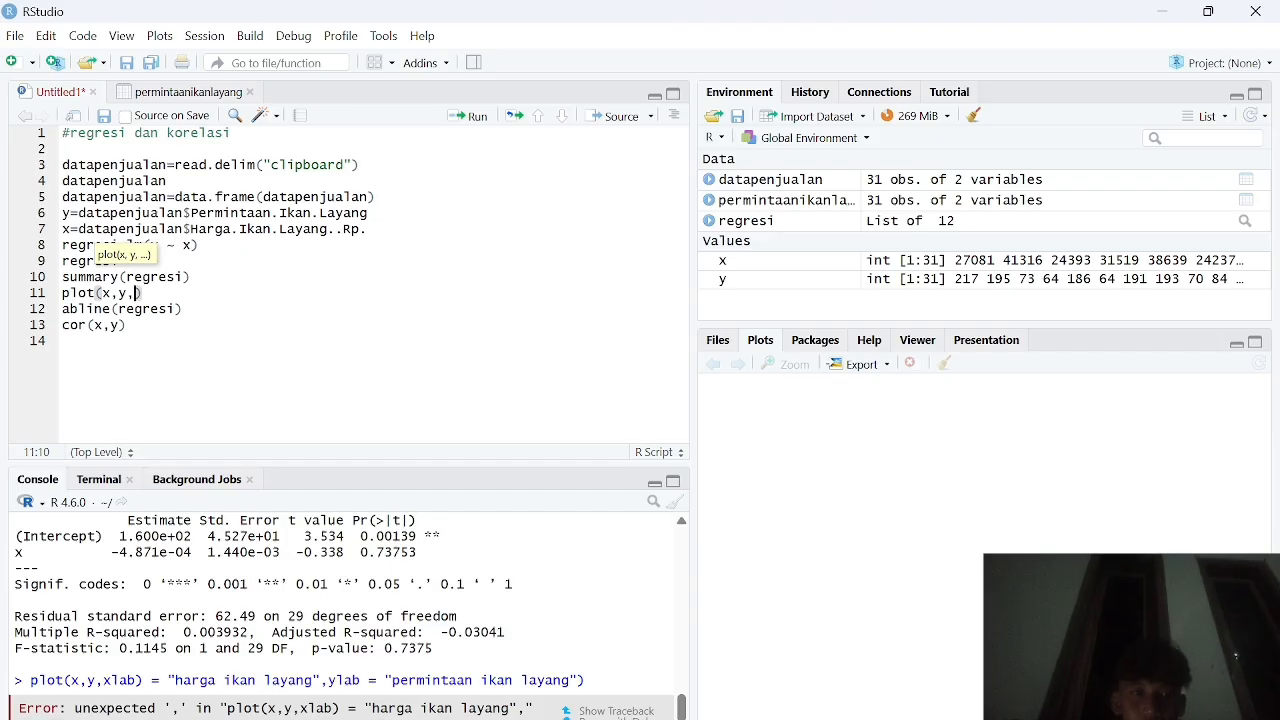
pyautogui.write('x')
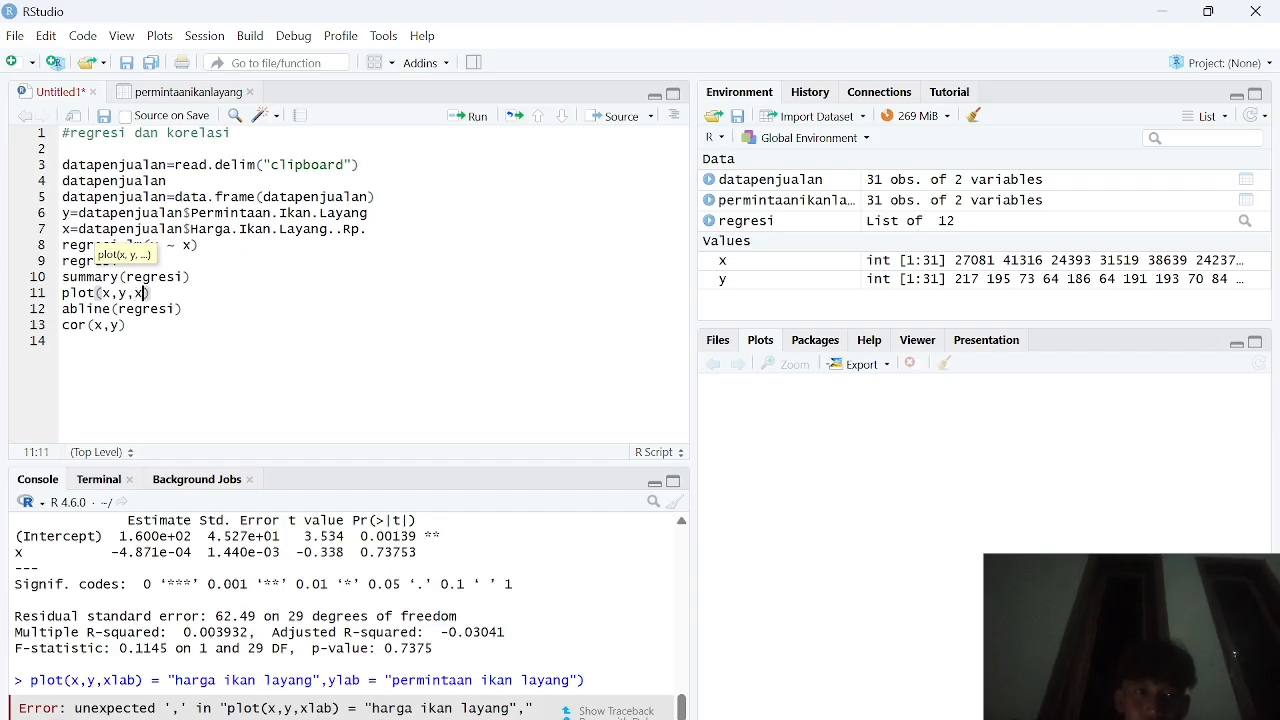
pyautogui.write('lab')
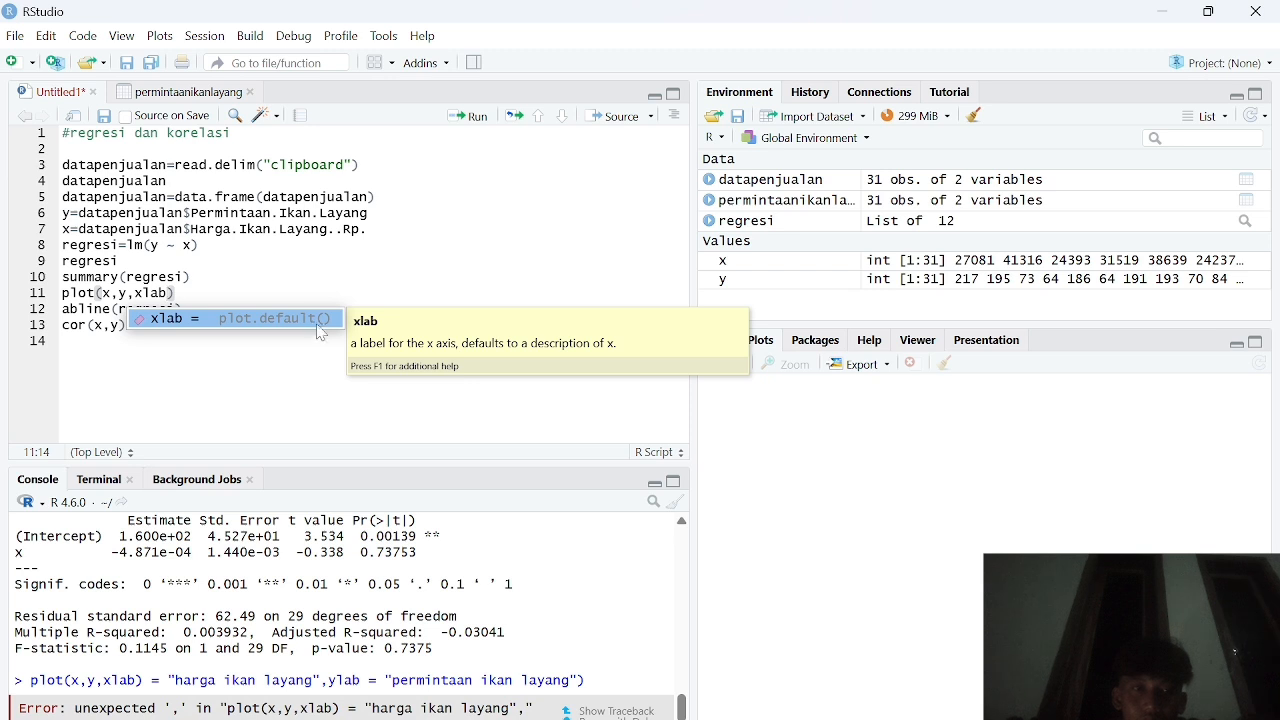
pyautogui.press('Return')
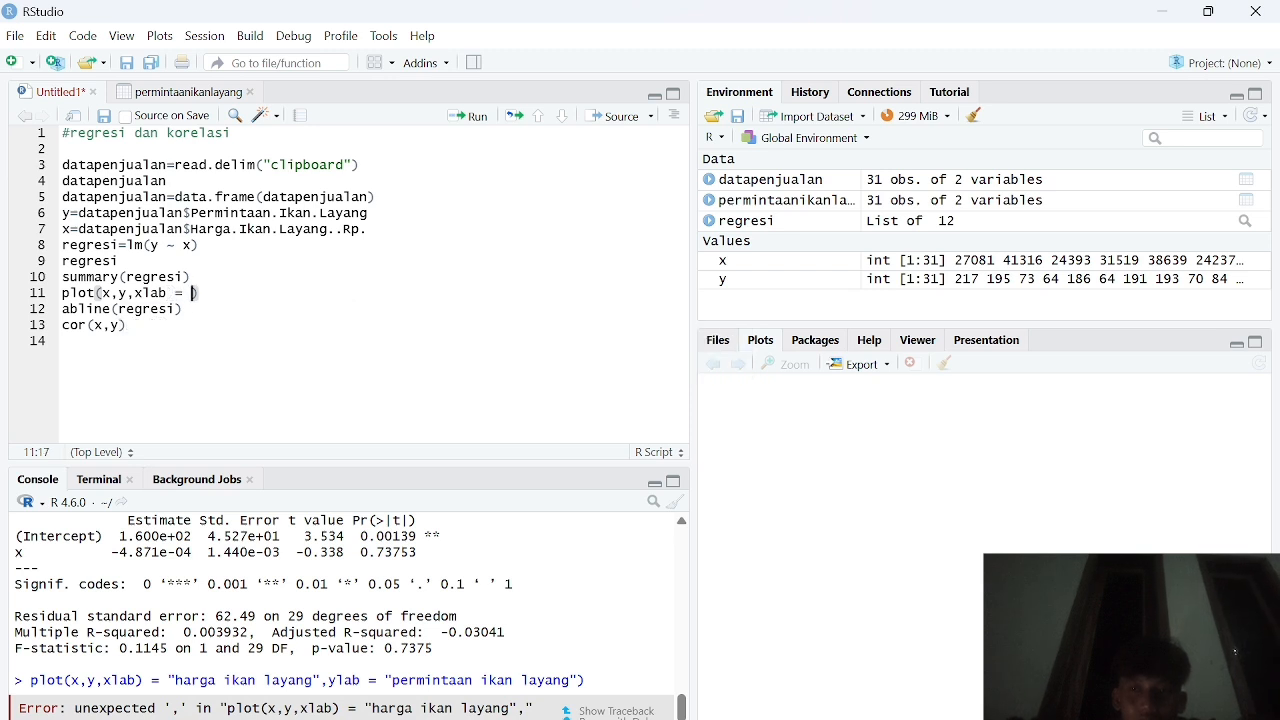
pyautogui.write('"harga')
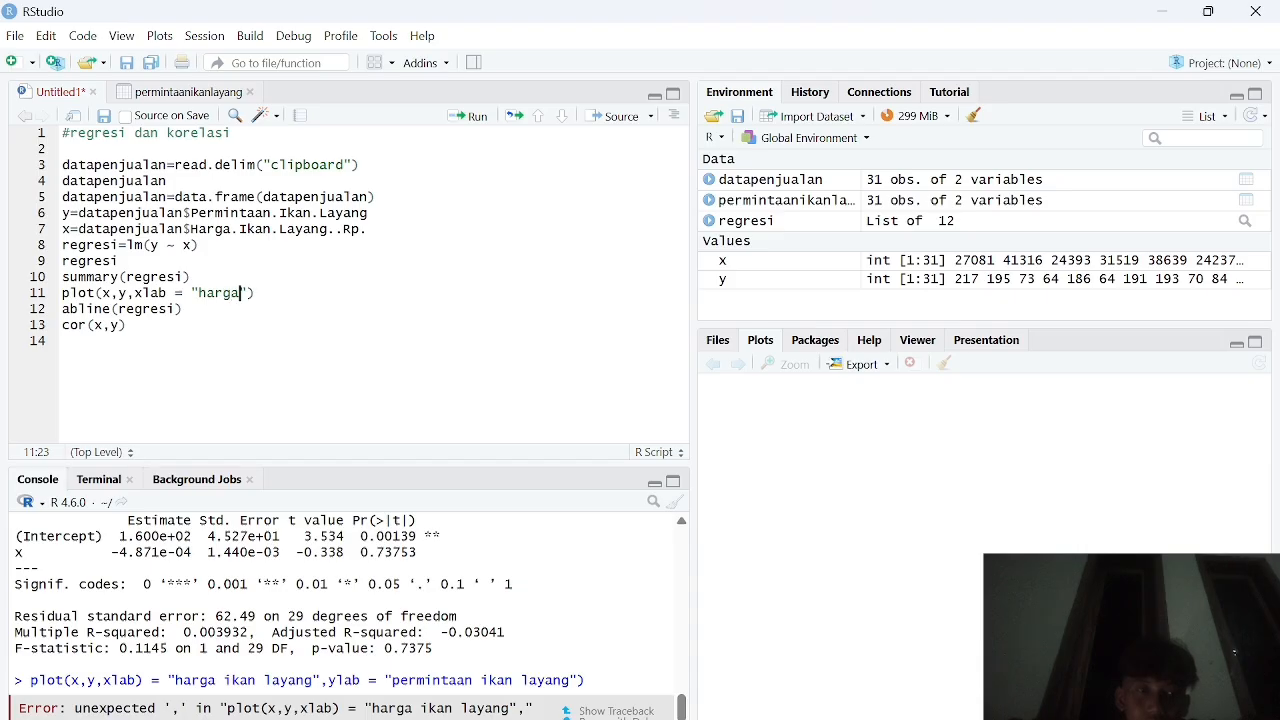
pyautogui.write(' ikan')
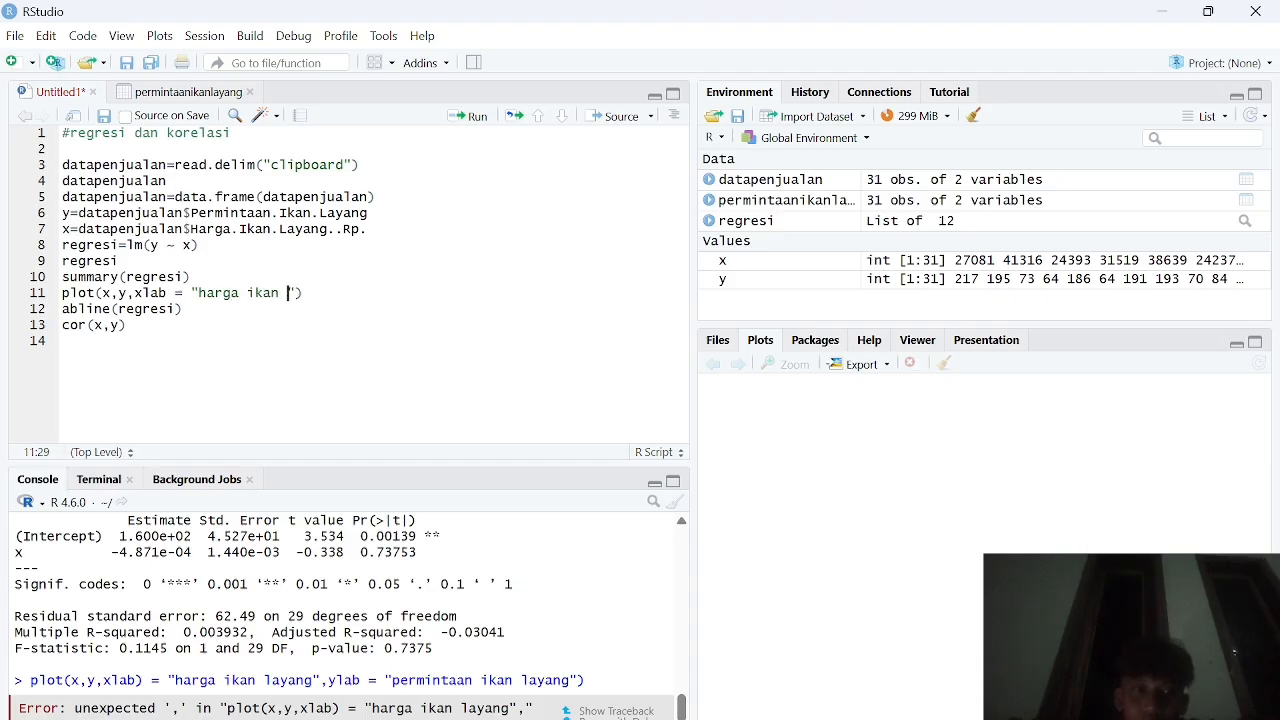
pyautogui.write(' cucu')
pyautogui.press('BackSpace')
pyautogui.press('BackSpace')
pyautogui.press('BackSpace')
pyautogui.press('BackSpace')
pyautogui.write('layang')
pyautogui.press('Right')
pyautogui.write(',')
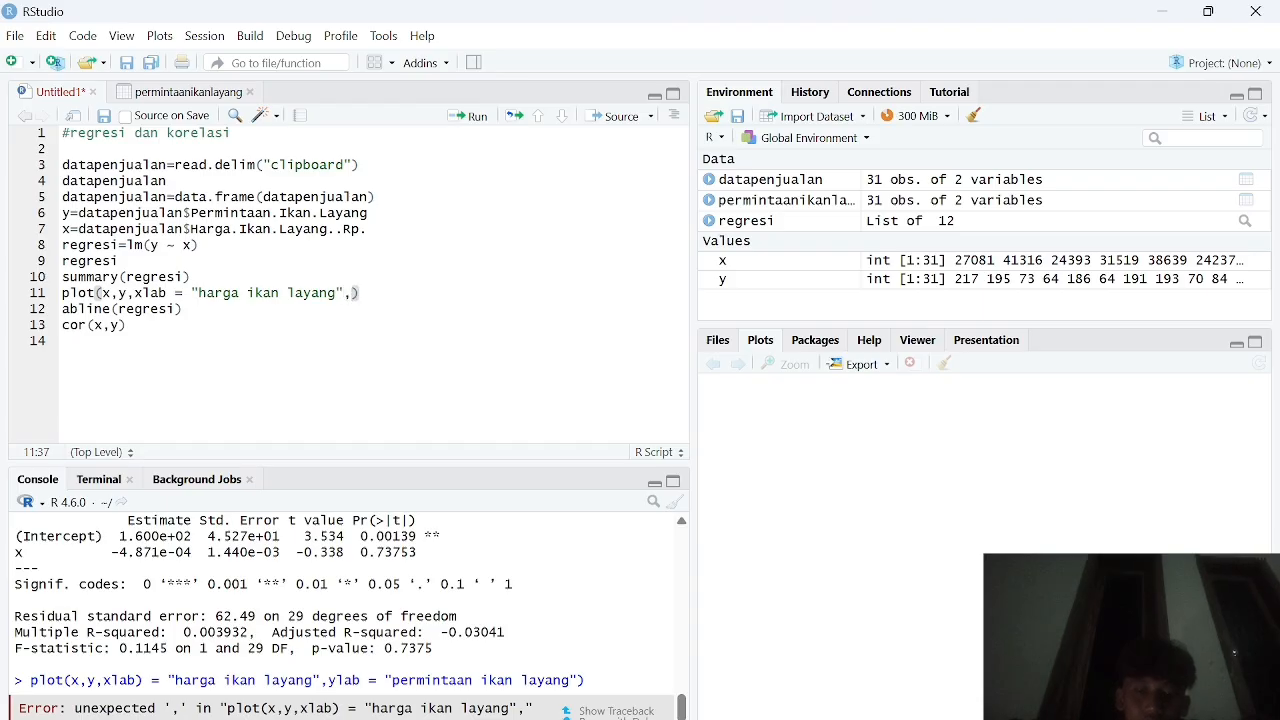
# Add the argument ylab = "permintaan ikan layang" to the plot call on line 11.
pyautogui.write('ylab')
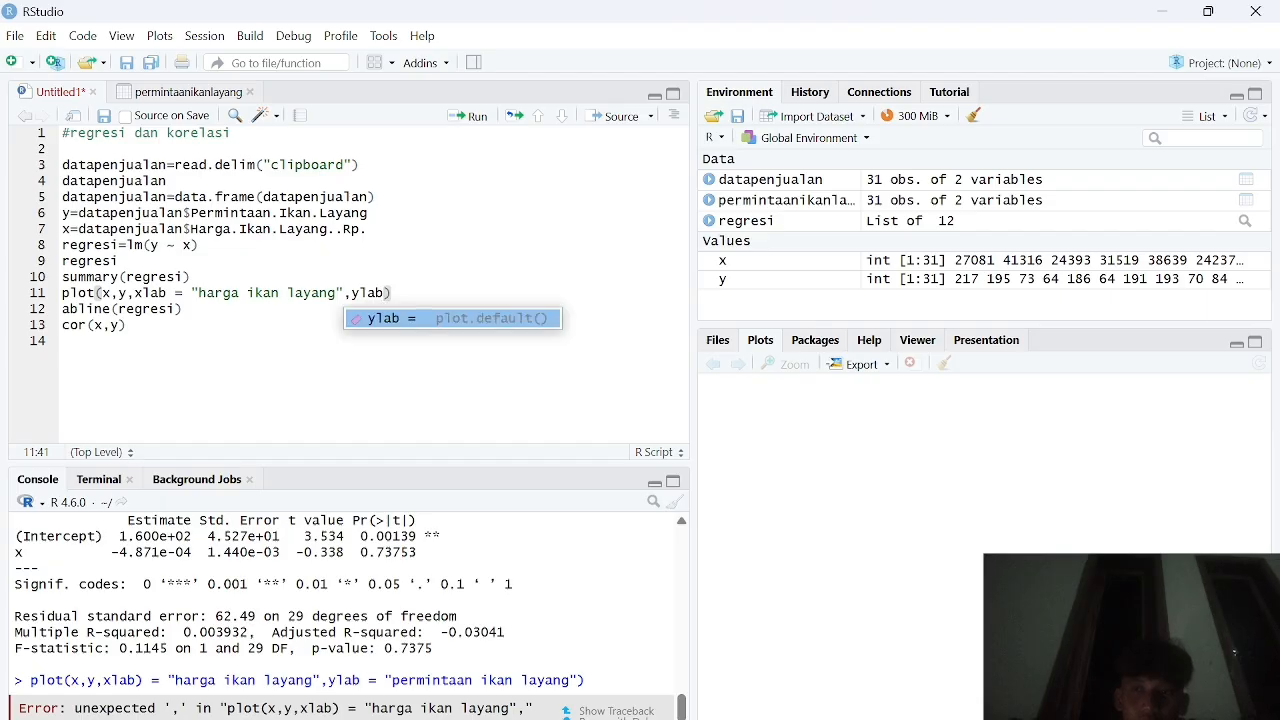
pyautogui.press('Return')
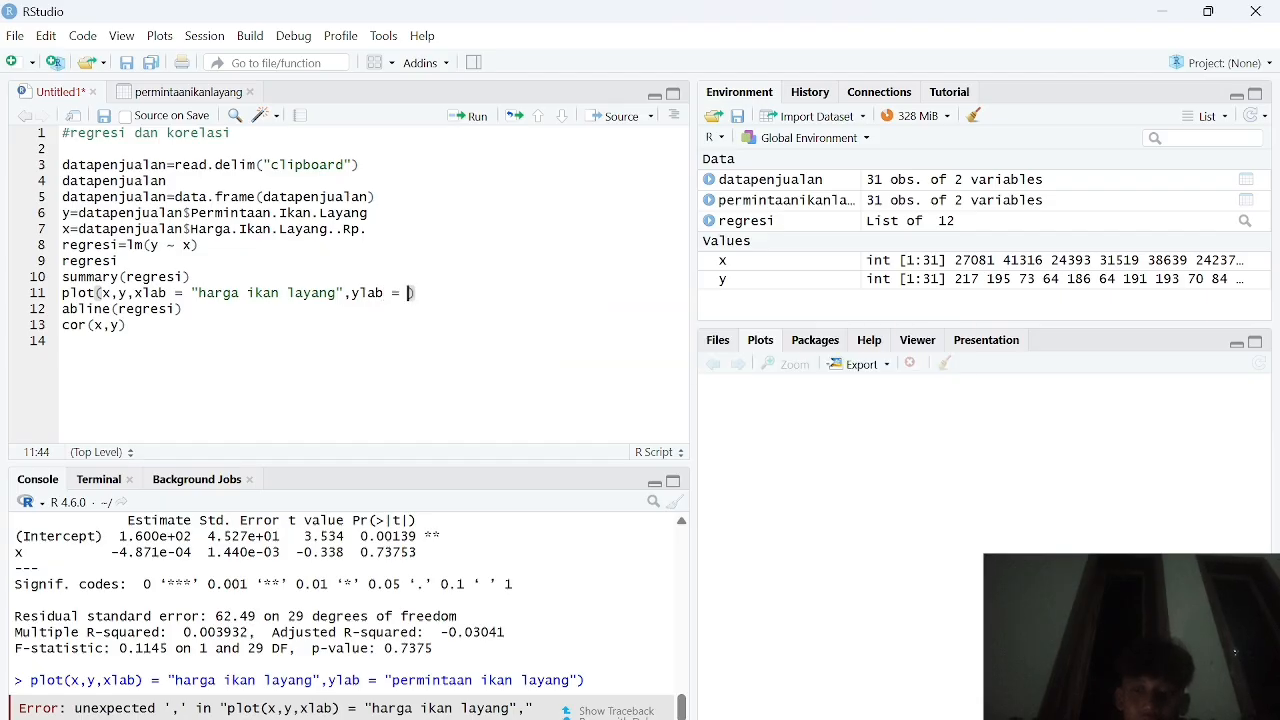
pyautogui.write('"permintaan')
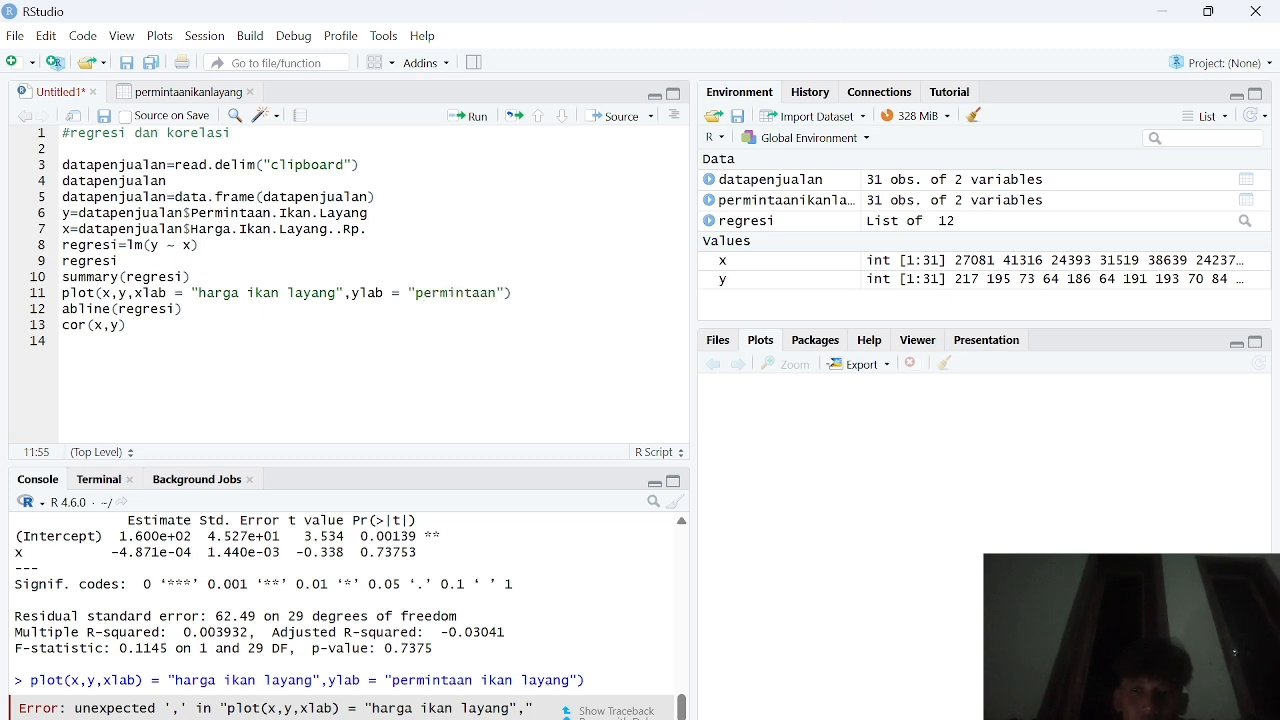
pyautogui.write(' ikan layang')
pyautogui.click(609, 293)
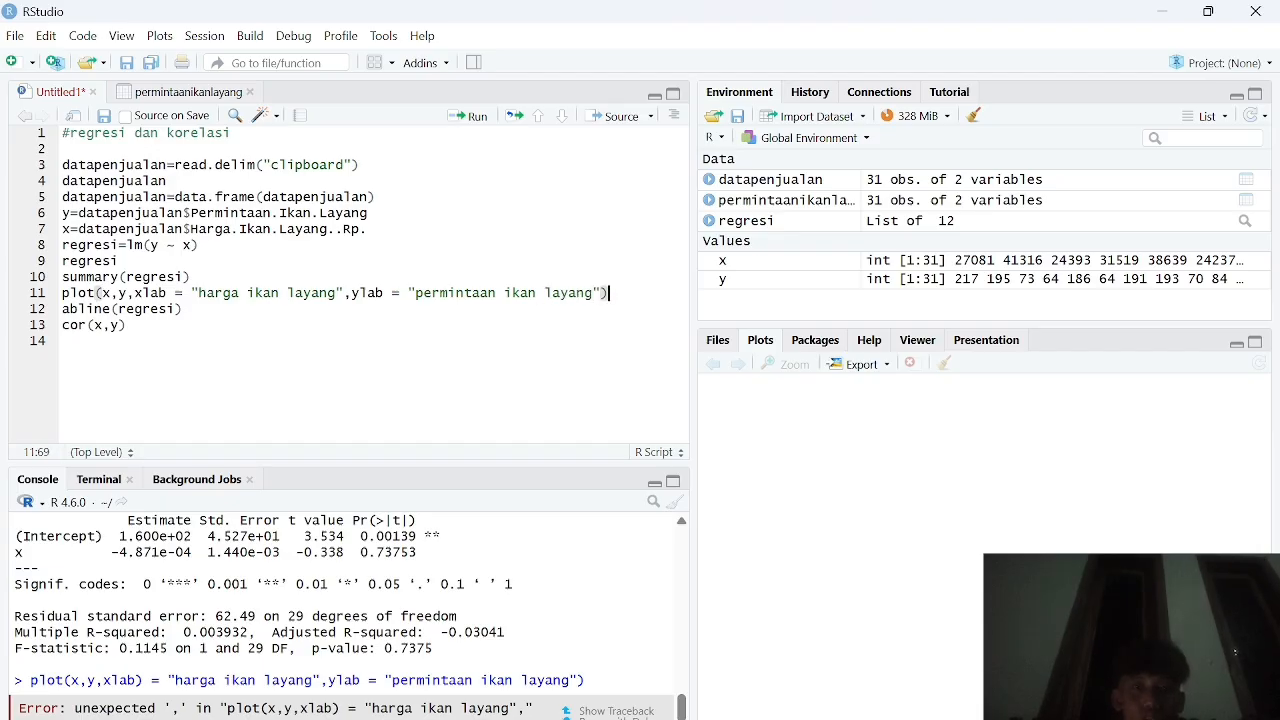
# Run the plot, abline and cor(x,y) lines one after another to draw the scatterplot with regression line and compute the correlation.
pyautogui.click(468, 116)
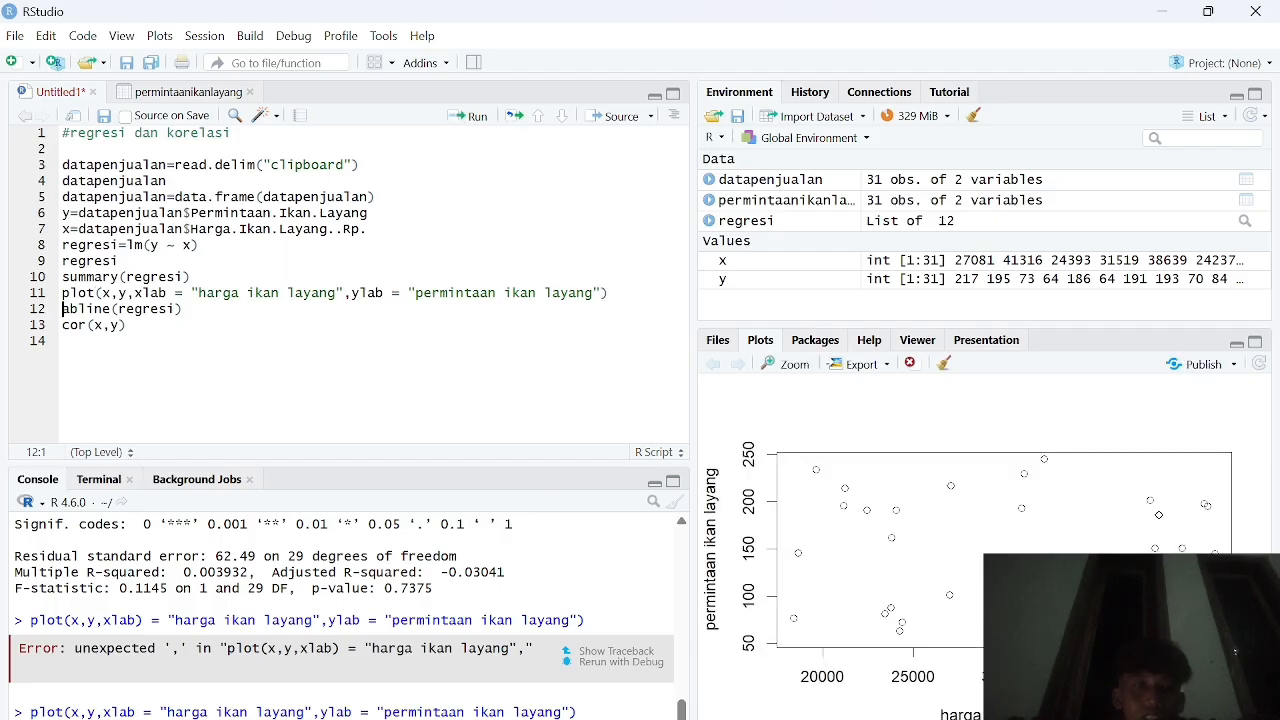
pyautogui.click(184, 309)
pyautogui.click(470, 118)
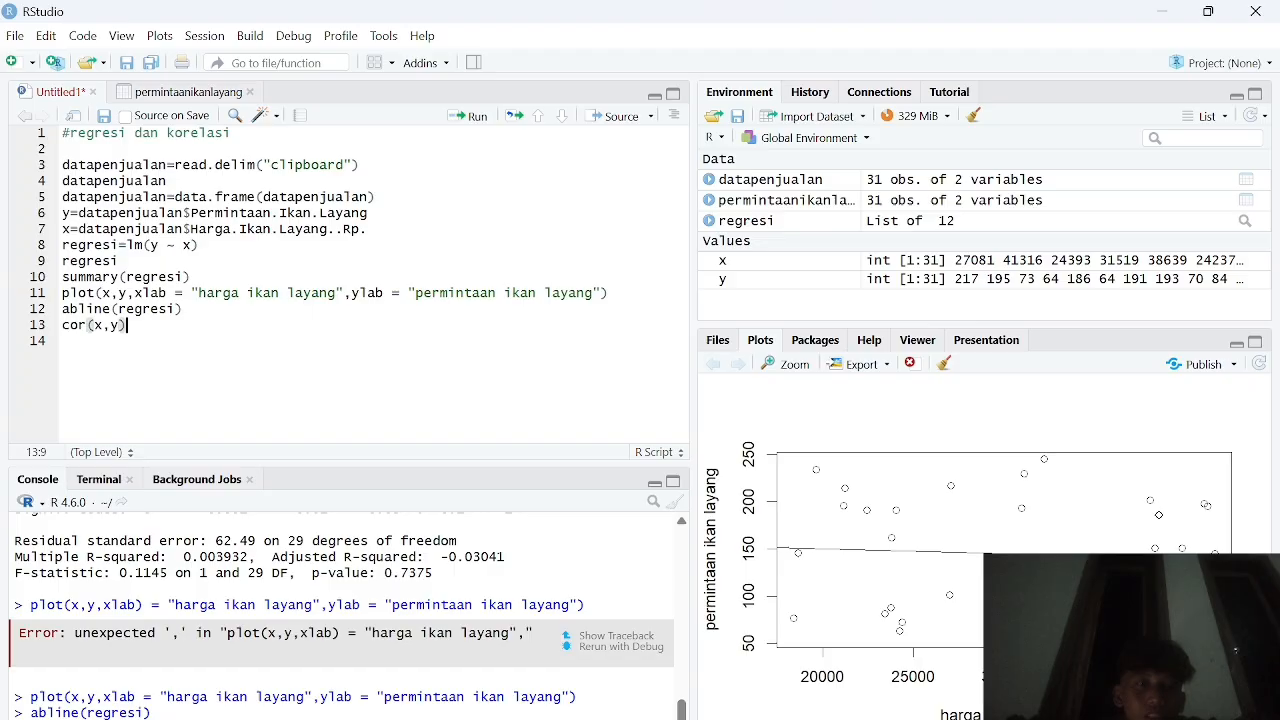
pyautogui.click(465, 120)
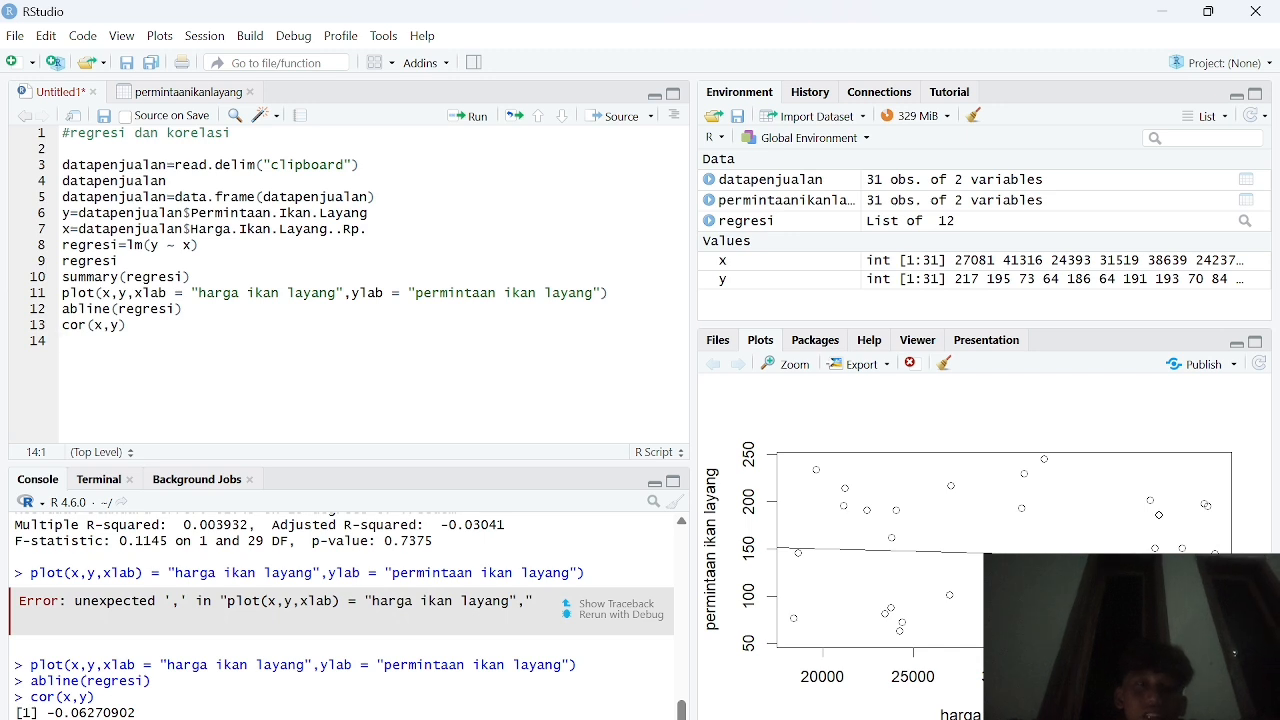
# Examine the regression coefficients, the summary(regresi) statistics and the correlation result in the console output.
pyautogui.click(674, 95)
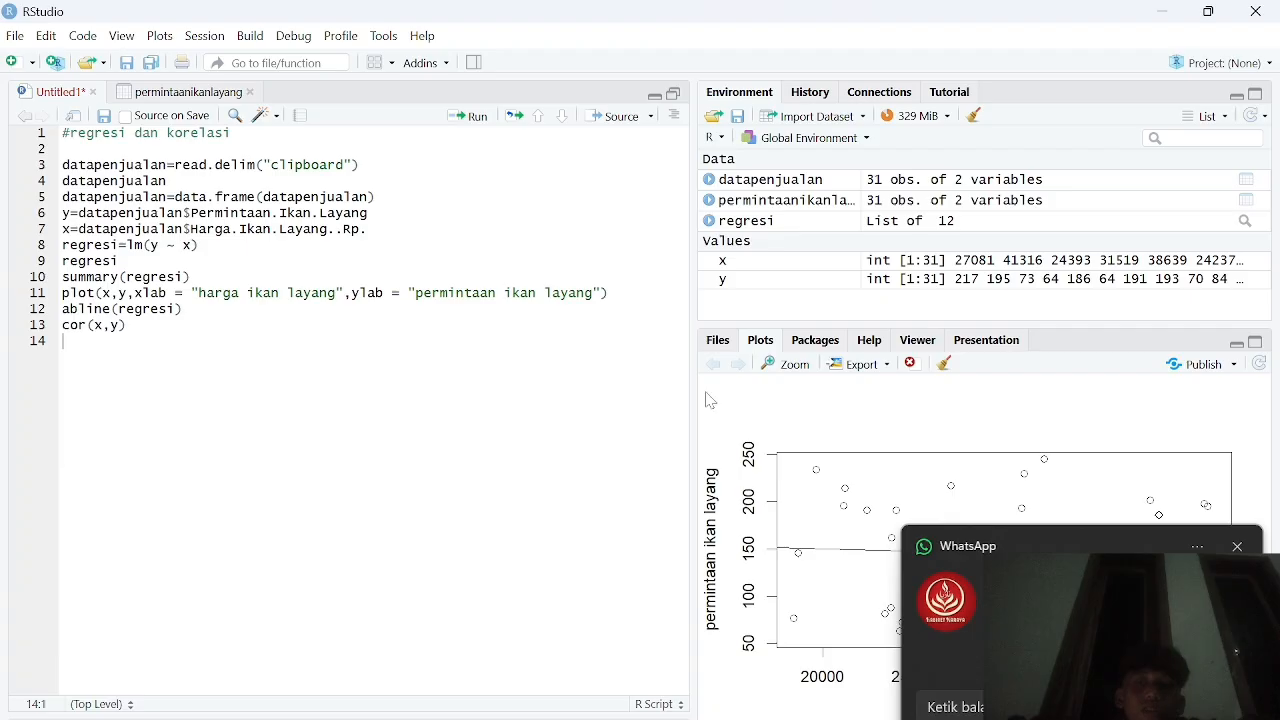
pyautogui.click(674, 93)
pyautogui.scroll(5, 340, 610)
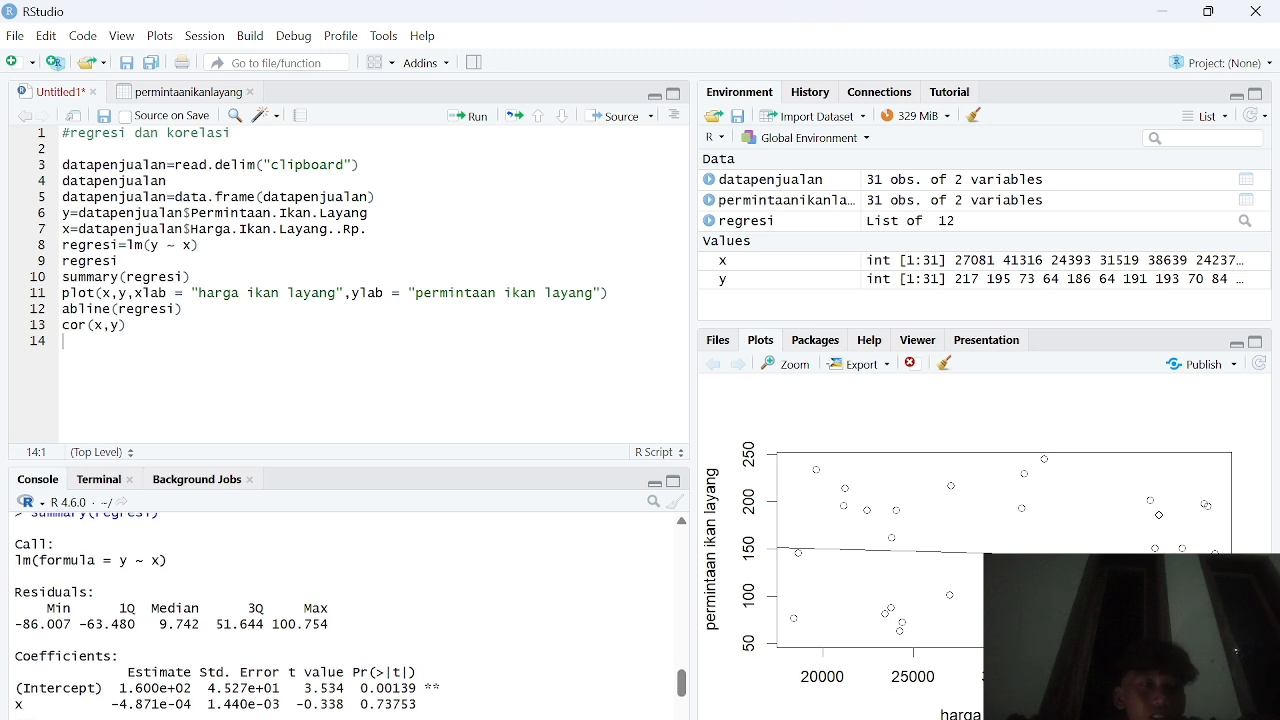
pyautogui.scroll(3, 227, 615)
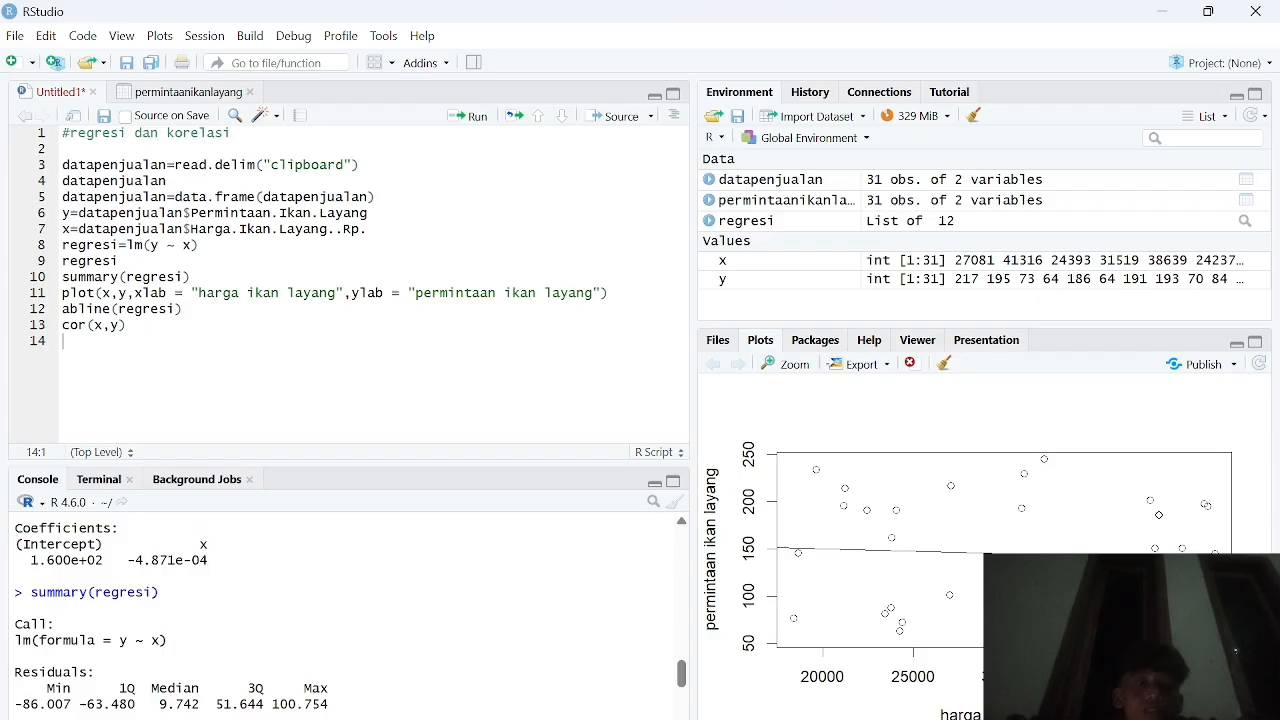
pyautogui.scroll(-1, 170, 620)
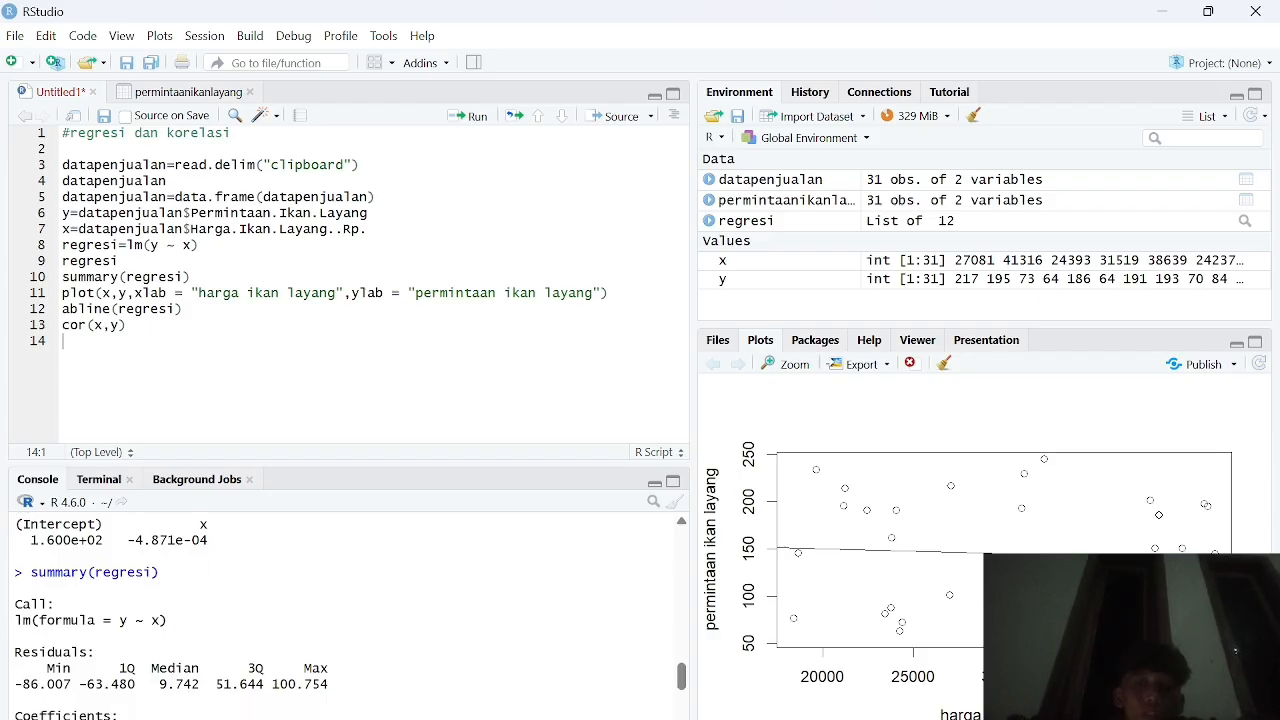
pyautogui.scroll(1, 340, 610)
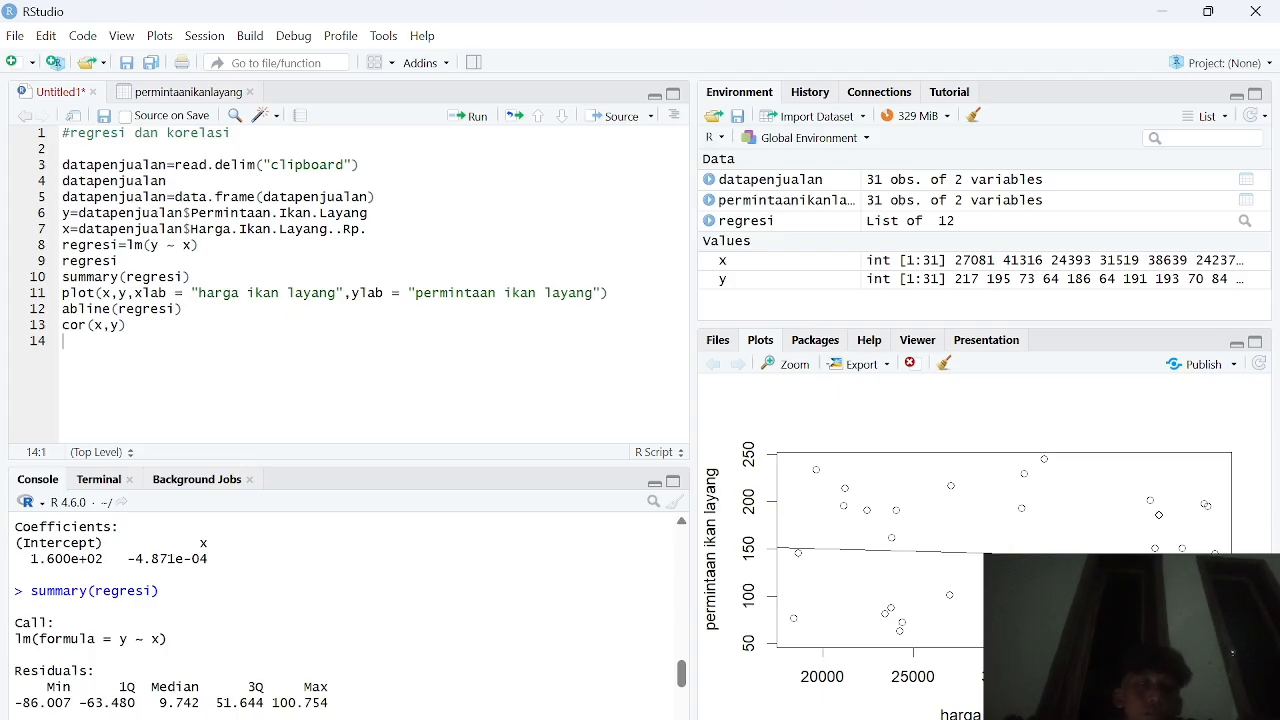
pyautogui.scroll(-1, 170, 615)
pyautogui.scroll(-1, 227, 620)
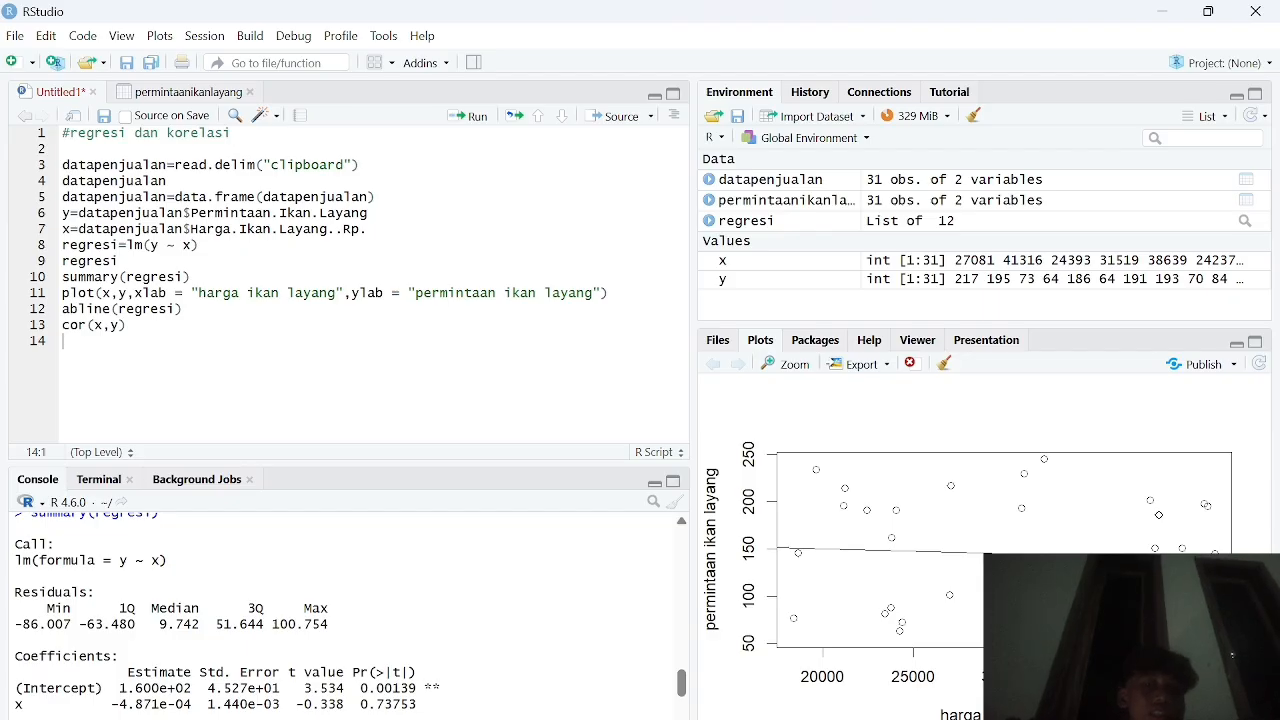
pyautogui.scroll(-1, 343, 616)
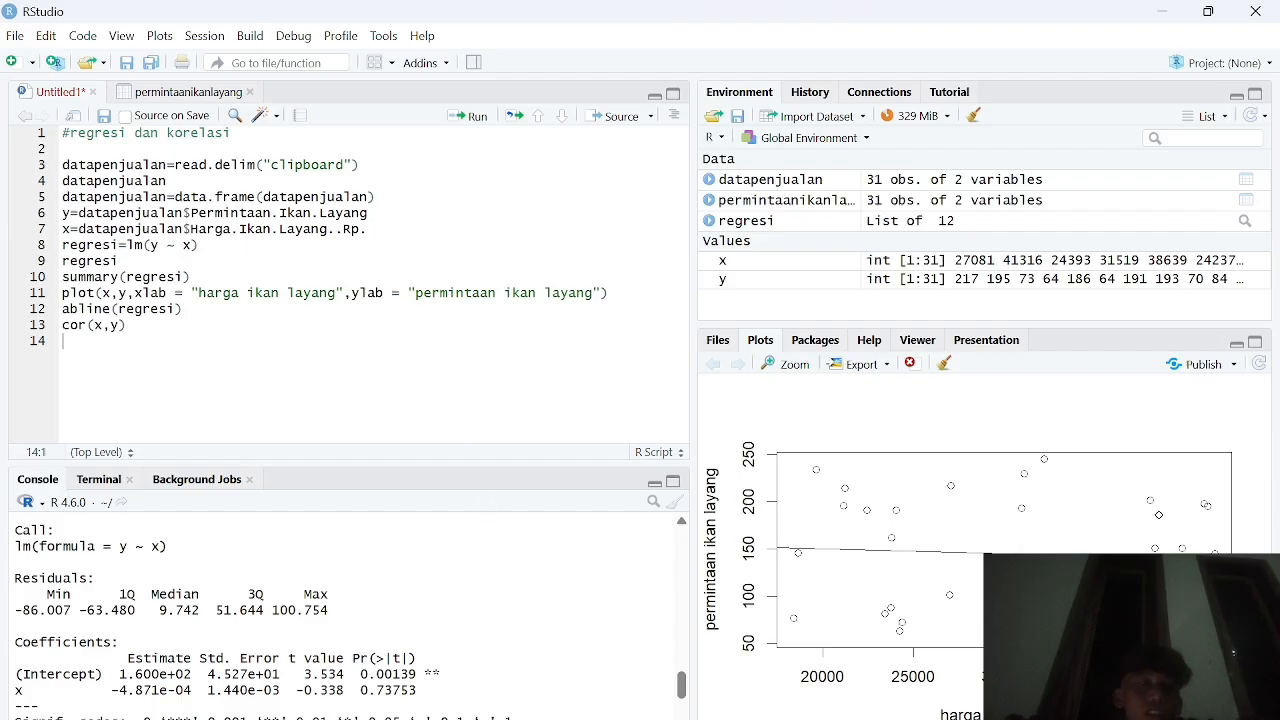
pyautogui.scroll(-2, 340, 610)
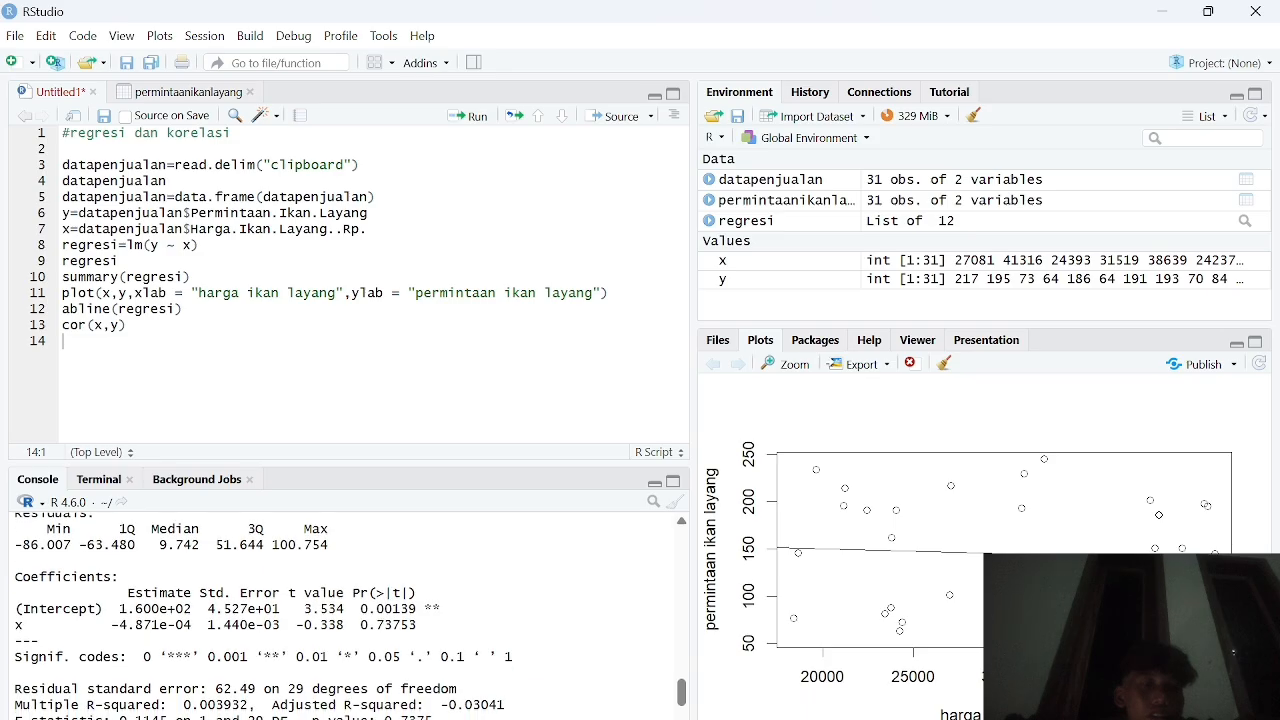
pyautogui.scroll(-1, 340, 610)
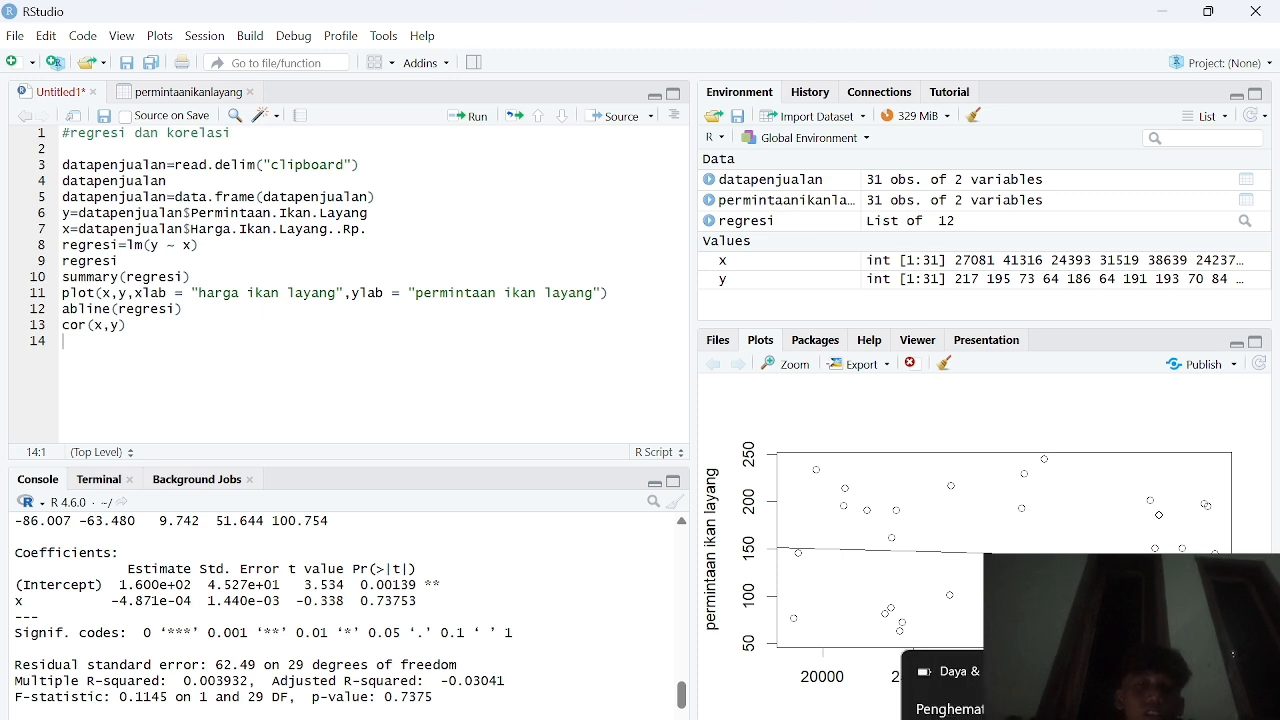
pyautogui.scroll(-1, 345, 615)
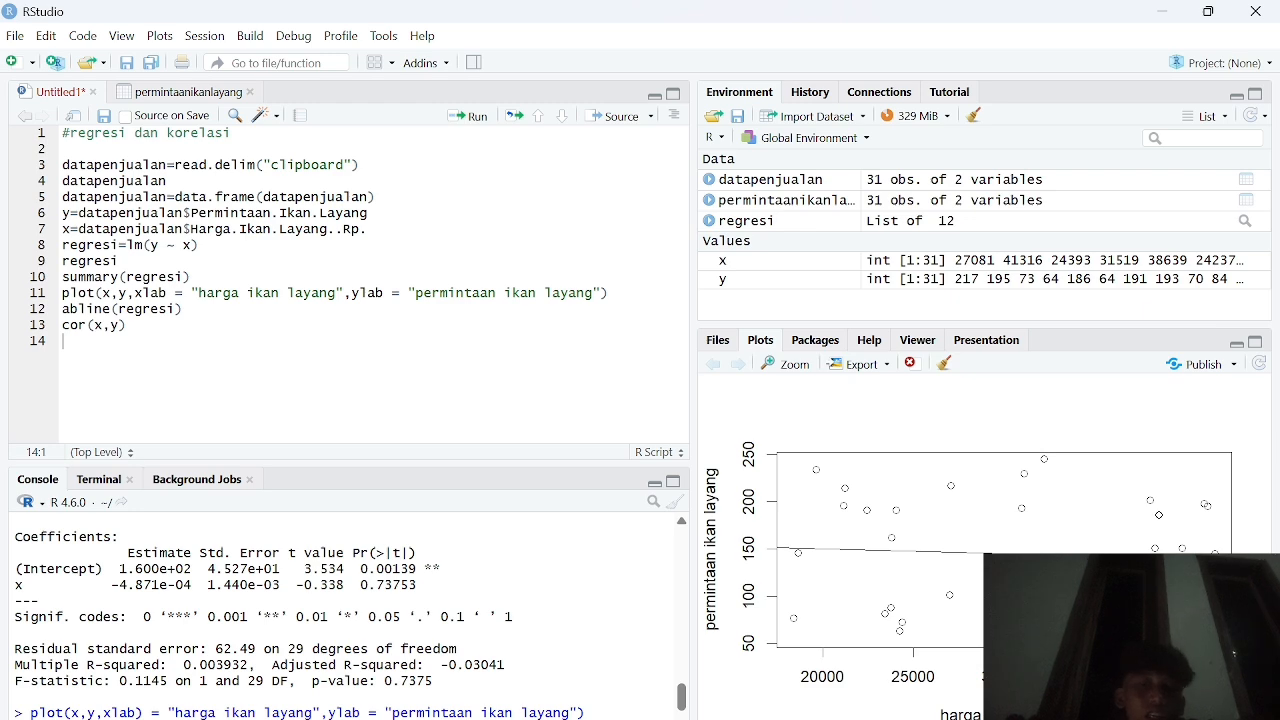
pyautogui.press('Return')
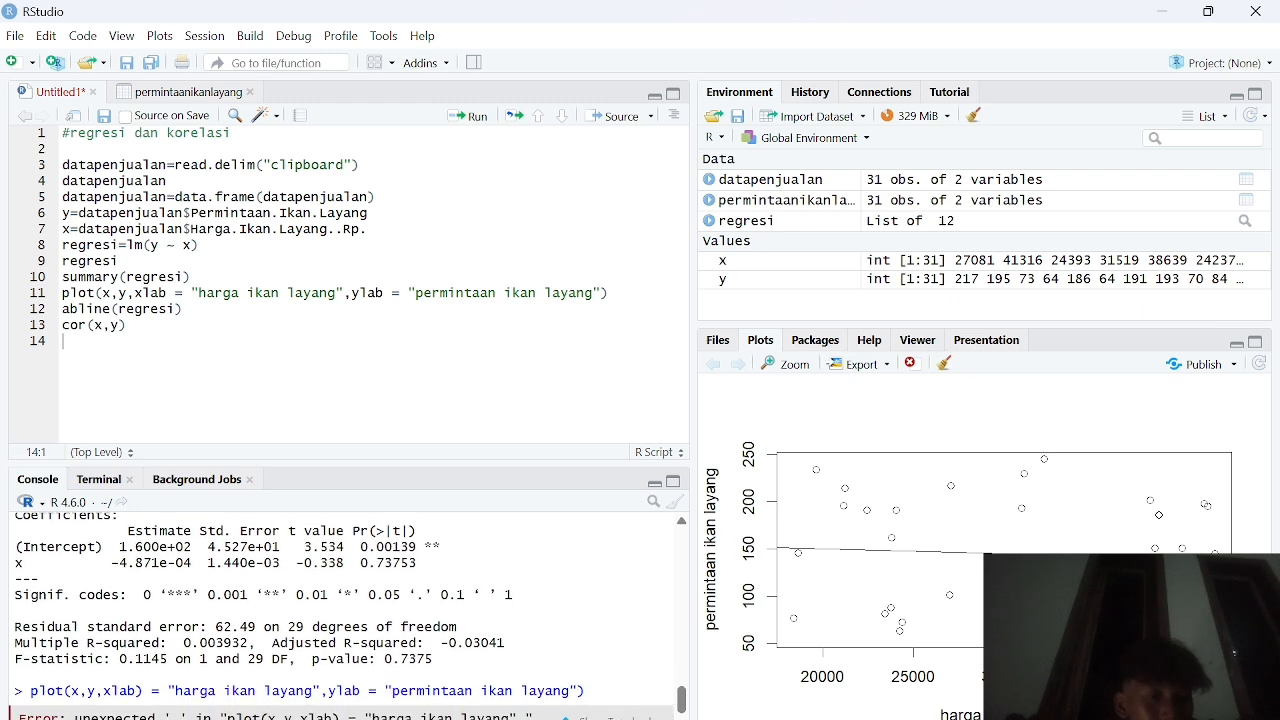
pyautogui.scroll(-2, 341, 616)
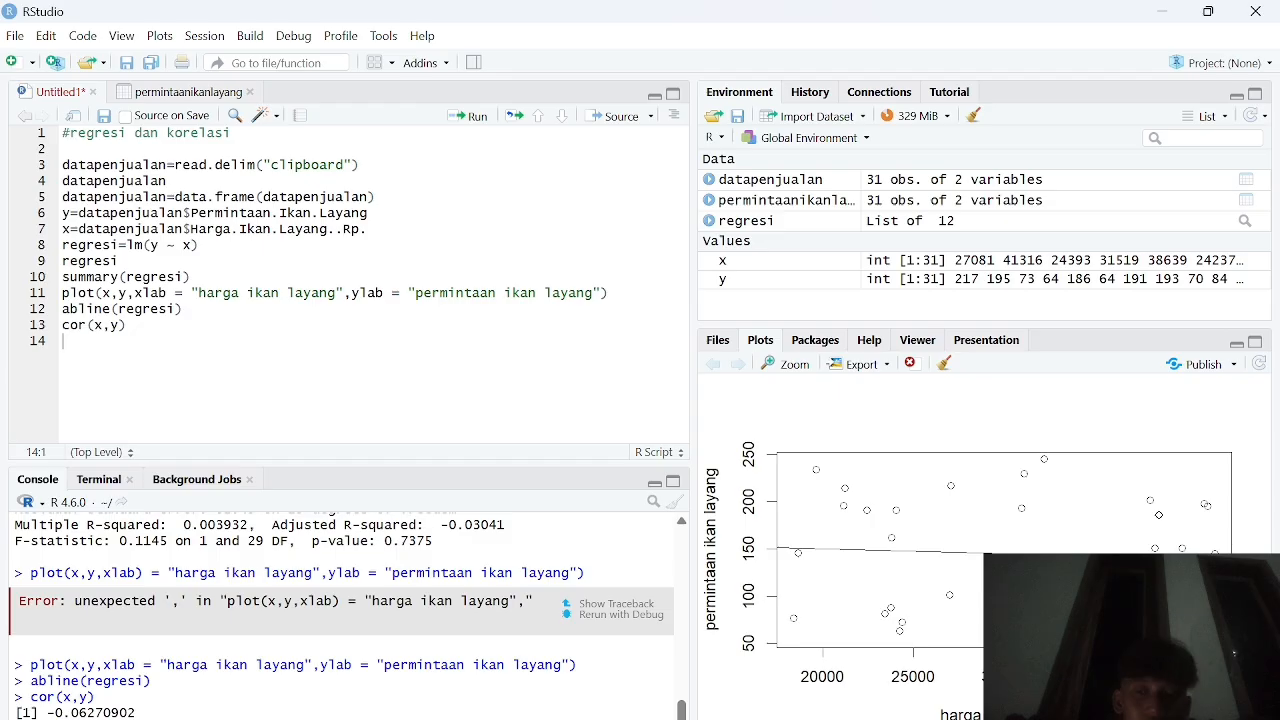
pyautogui.scroll(3, 341, 616)
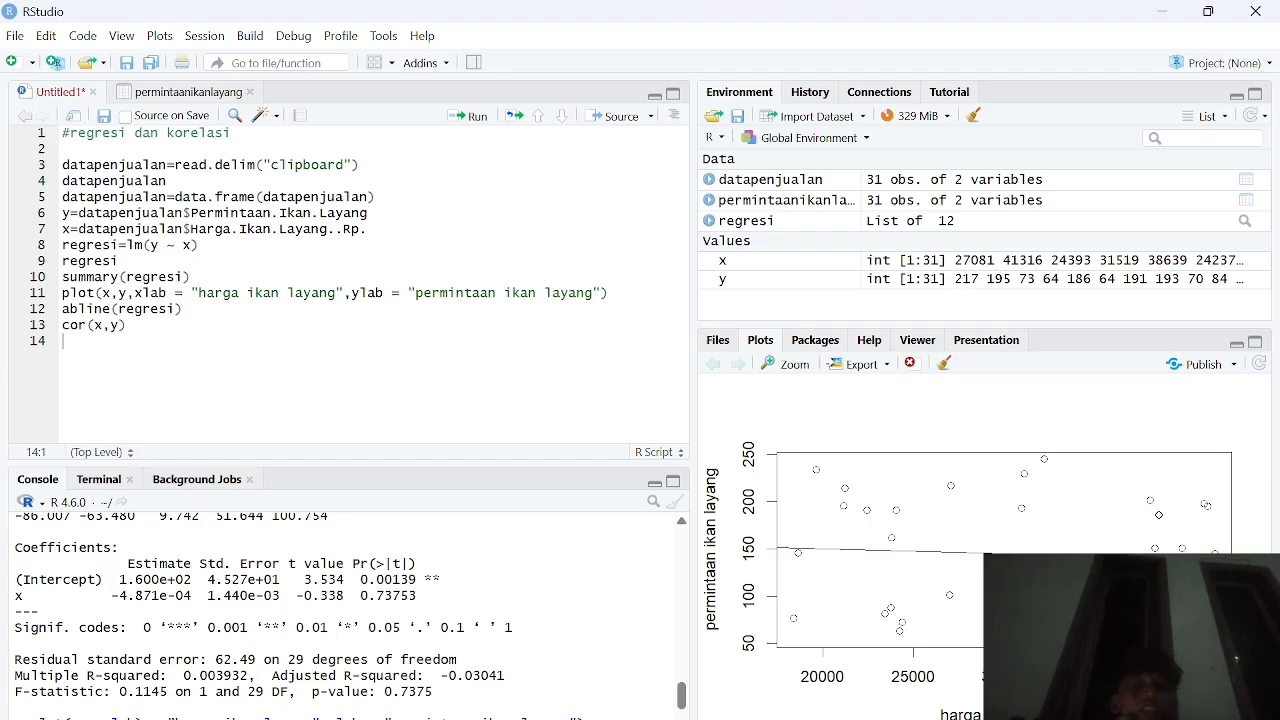
pyautogui.scroll(-1, 341, 616)
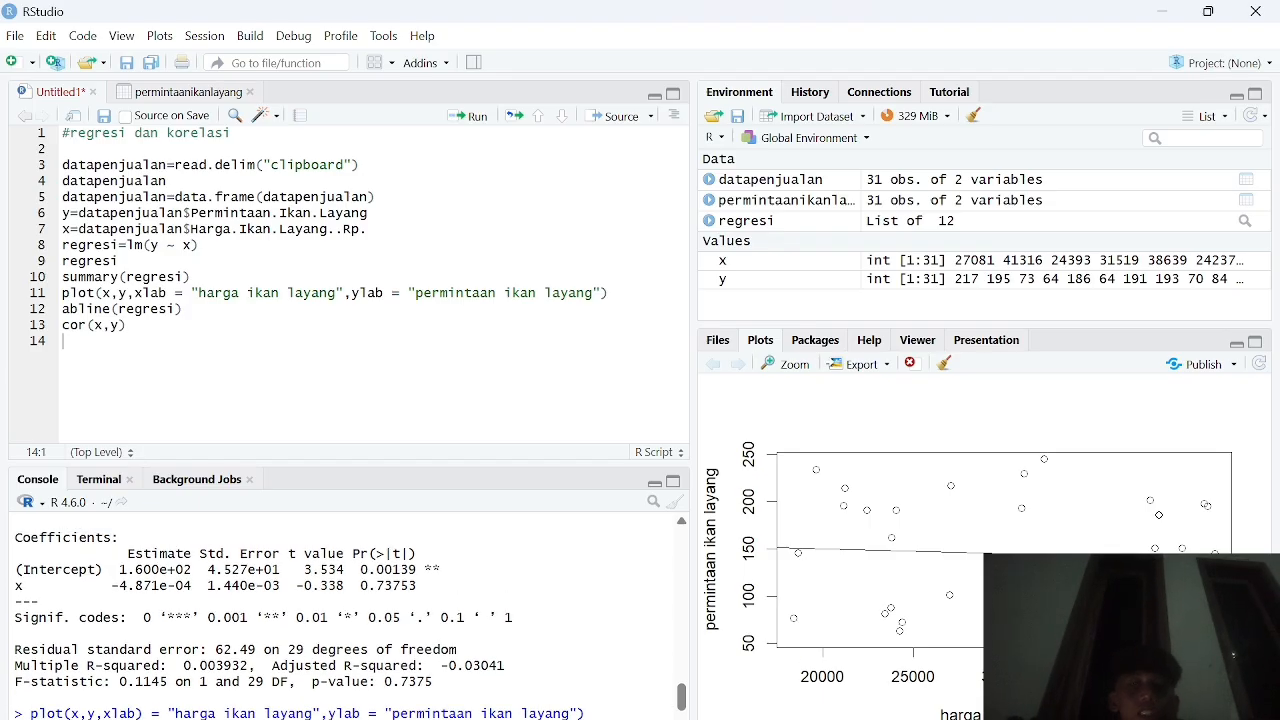
# Review the console output again, comparing the regresi coefficients with the significance, R-squared and F-statistic lines of summary(regresi).
pyautogui.scroll(1, 341, 616)
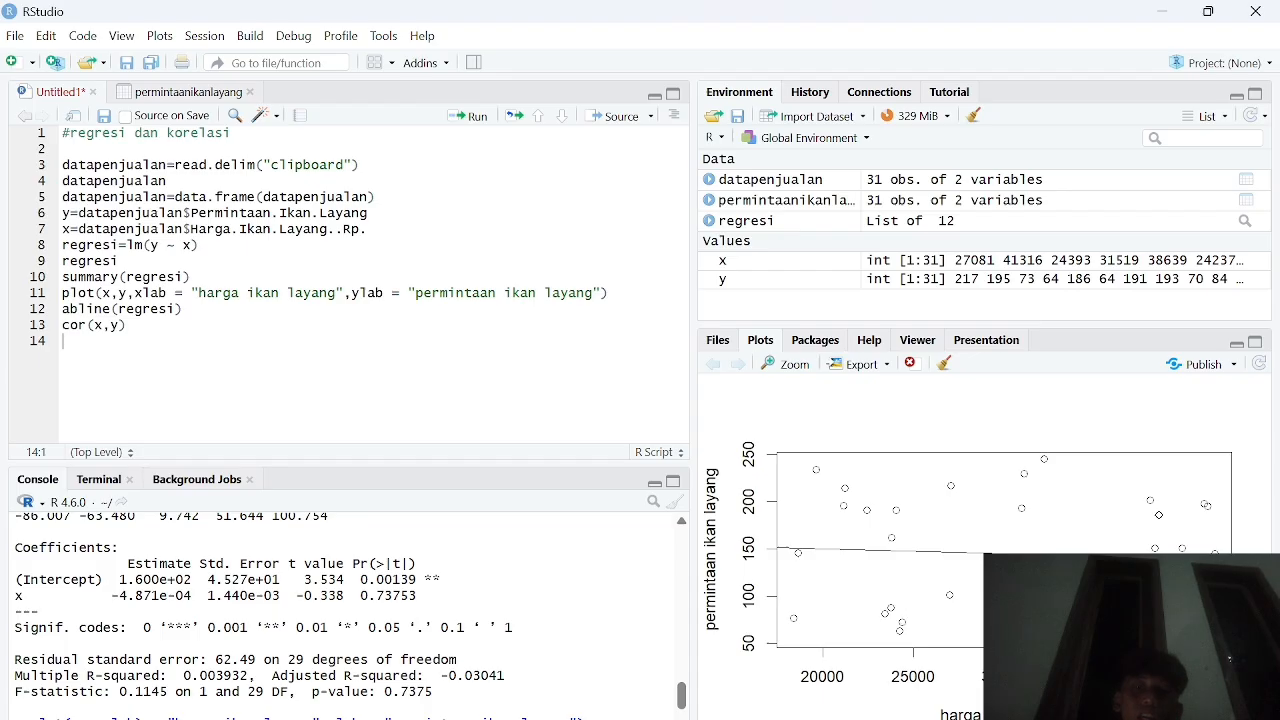
pyautogui.scroll(5, 340, 615)
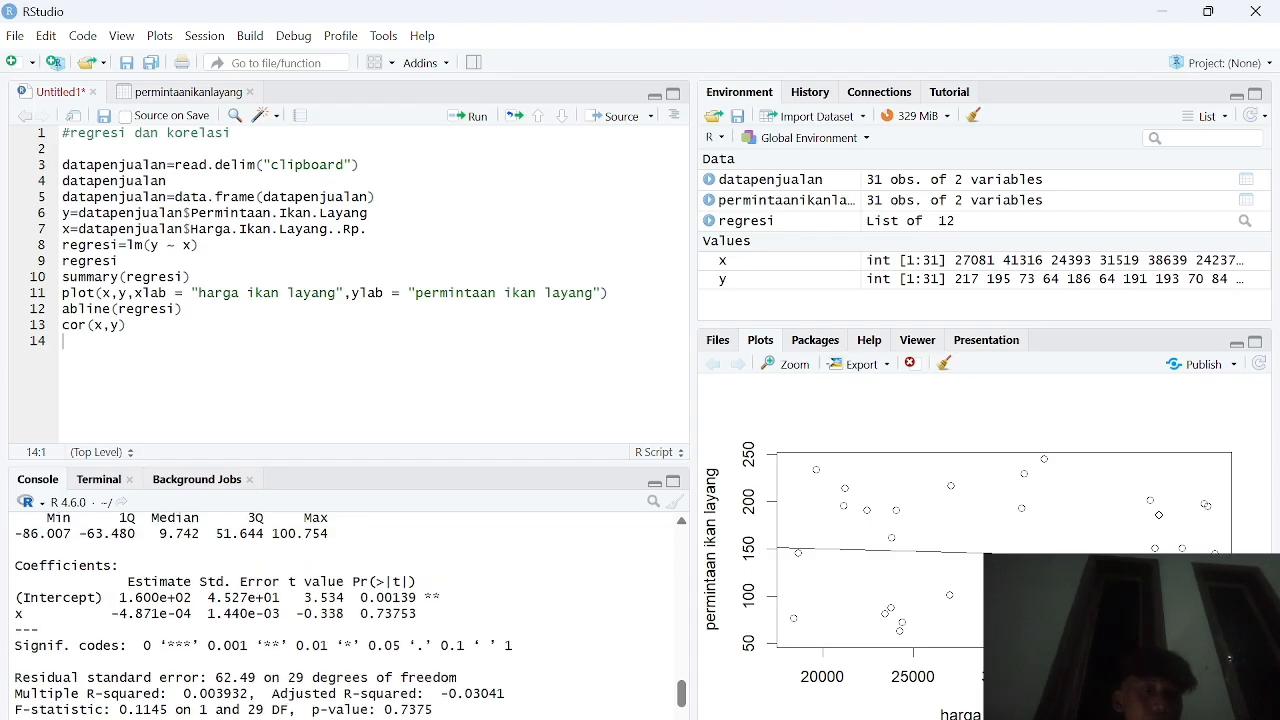
pyautogui.scroll(5, 340, 615)
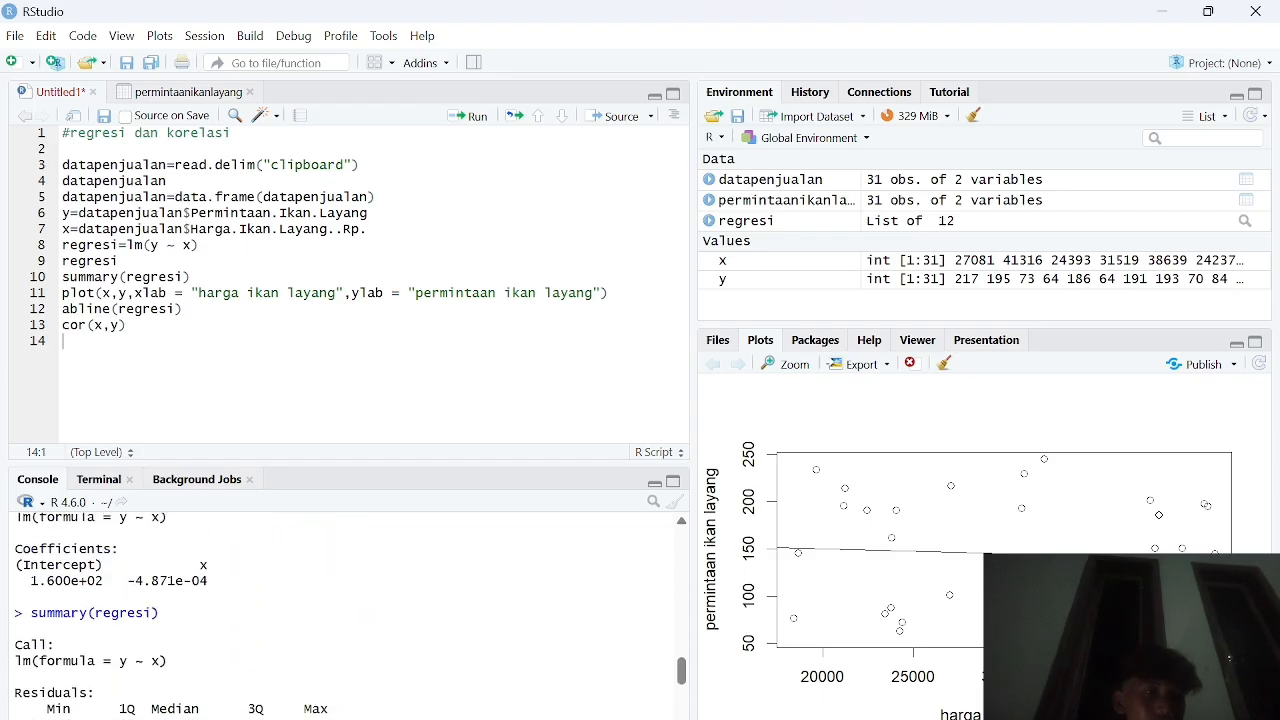
pyautogui.scroll(1, 340, 615)
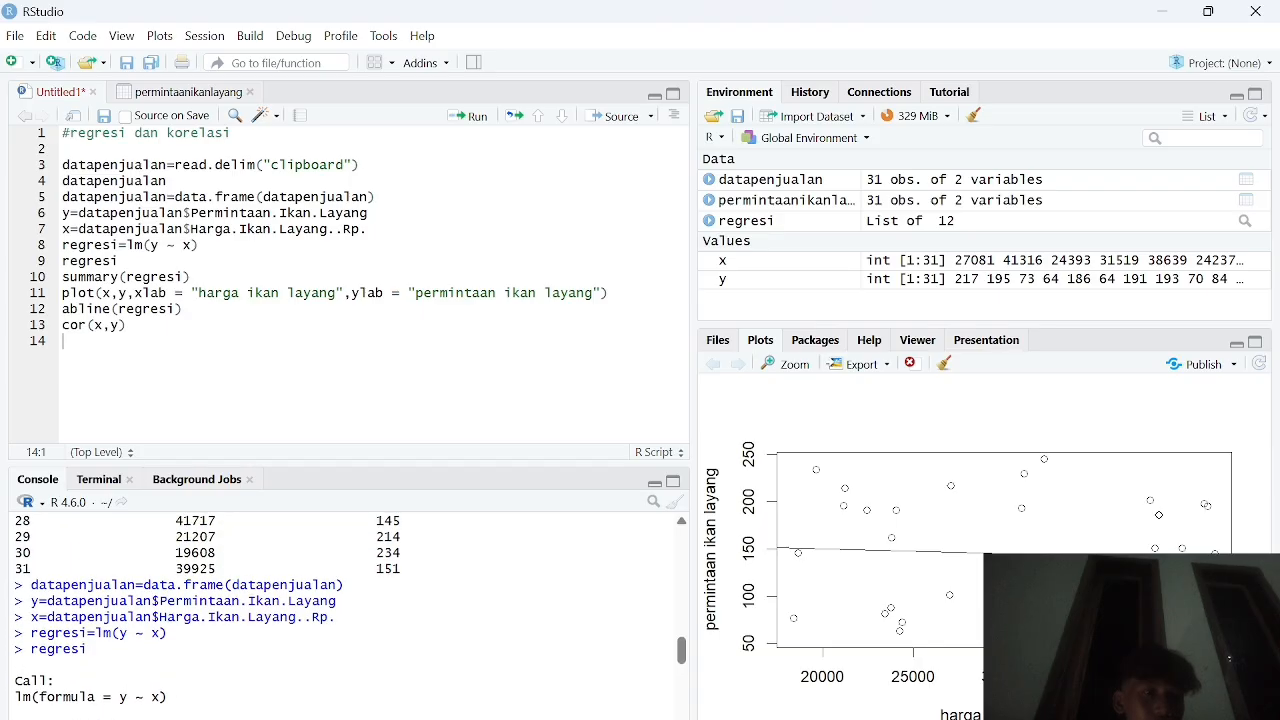
pyautogui.scroll(-7, 340, 615)
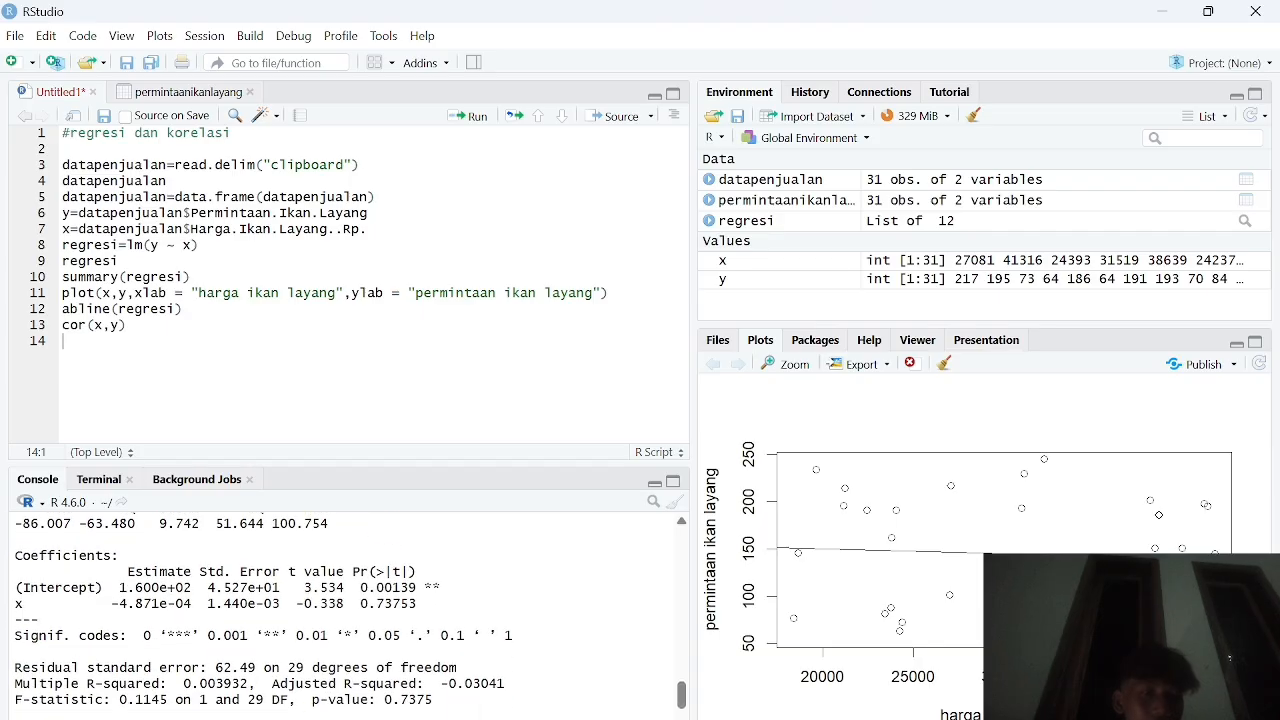
pyautogui.scroll(-2, 340, 615)
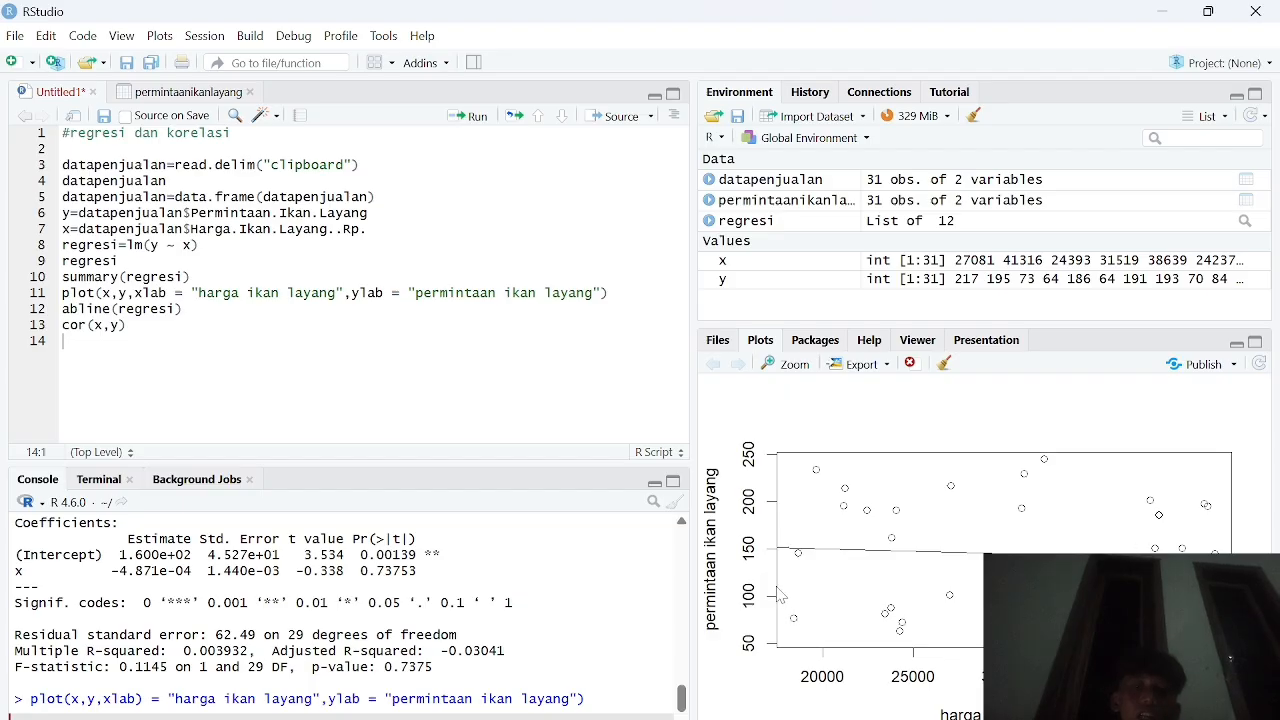
pyautogui.scroll(5, 345, 615)
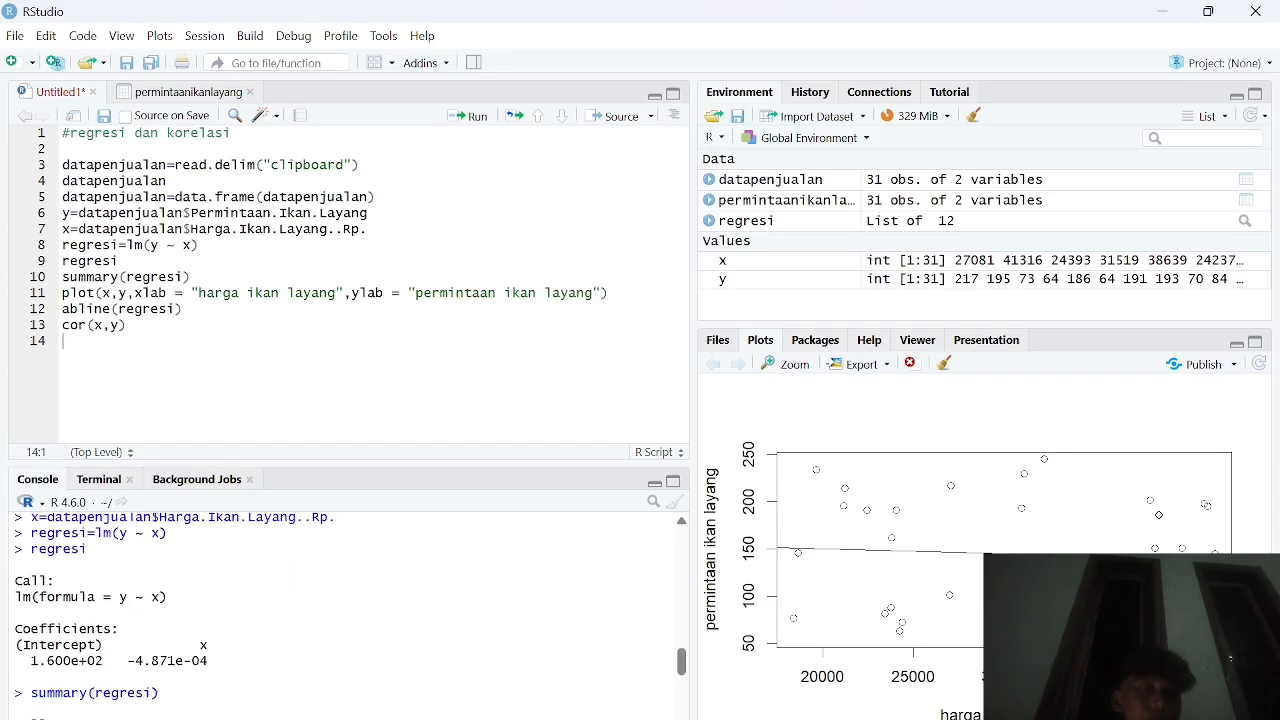
pyautogui.scroll(5, 345, 615)
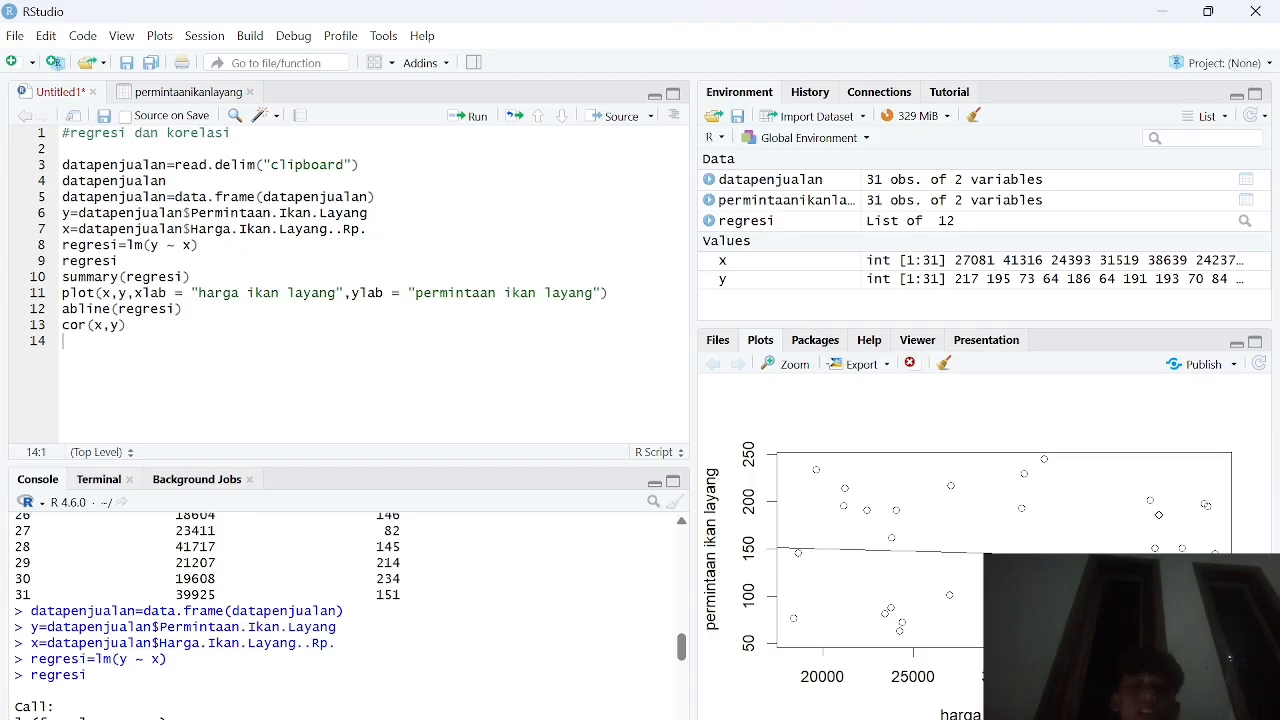
pyautogui.scroll(-5, 350, 610)
pyautogui.scroll(-2, 350, 610)
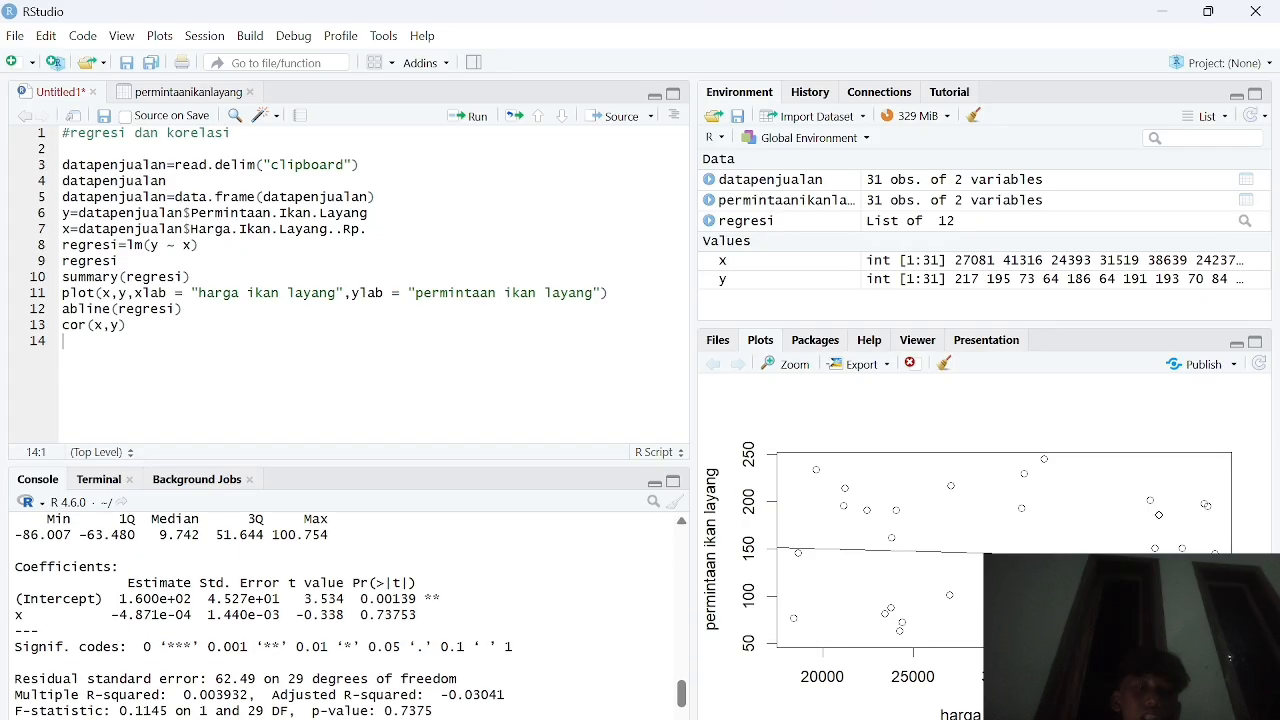
pyautogui.scroll(2, 340, 610)
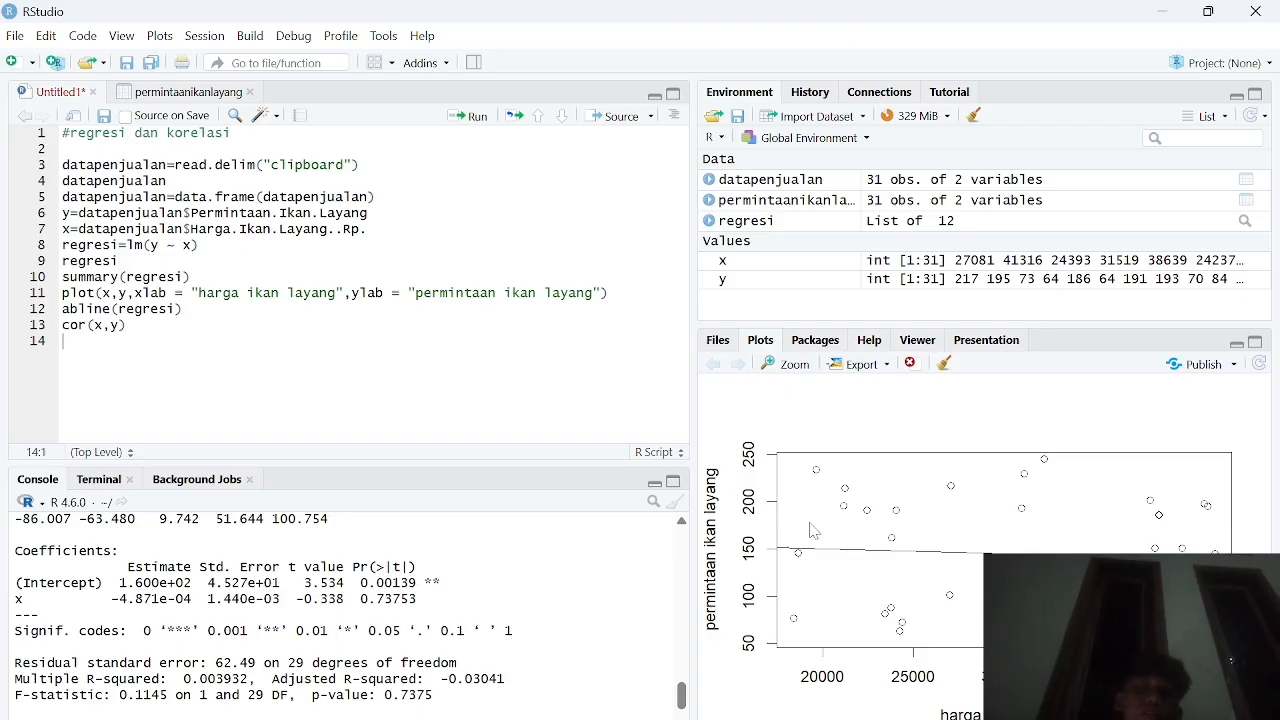
pyautogui.hotkey('alt', 'Tab')
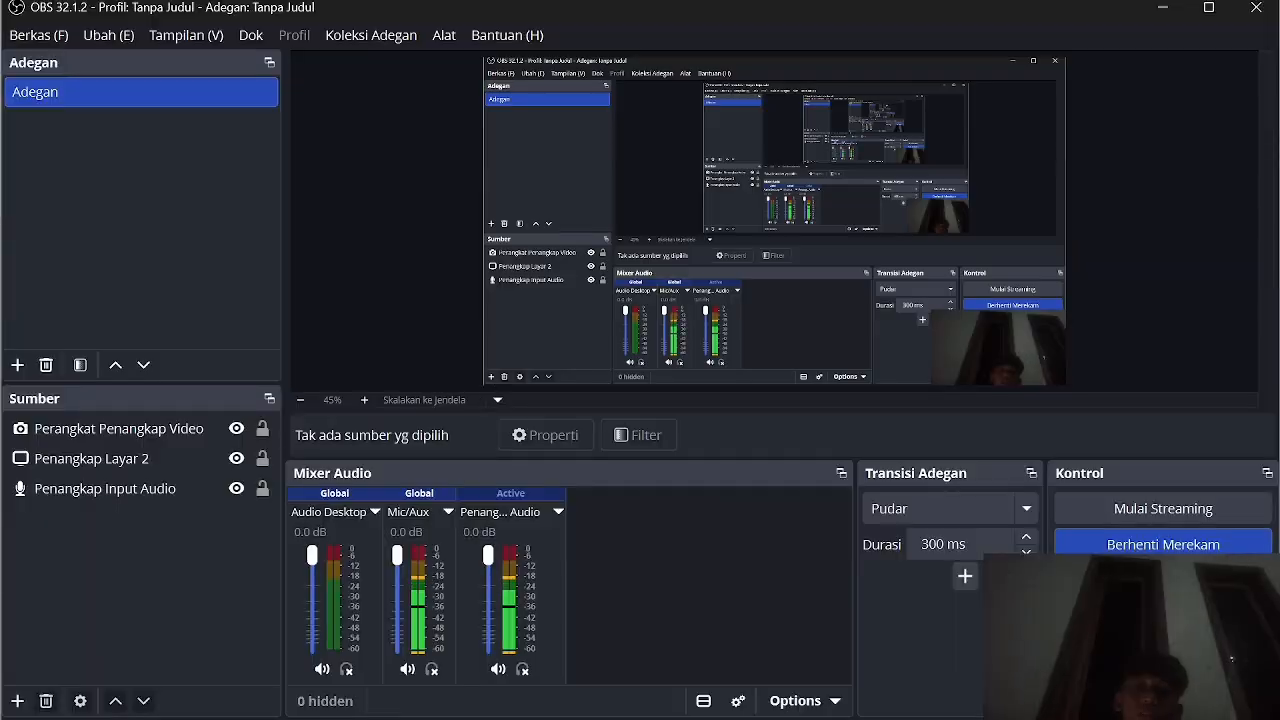